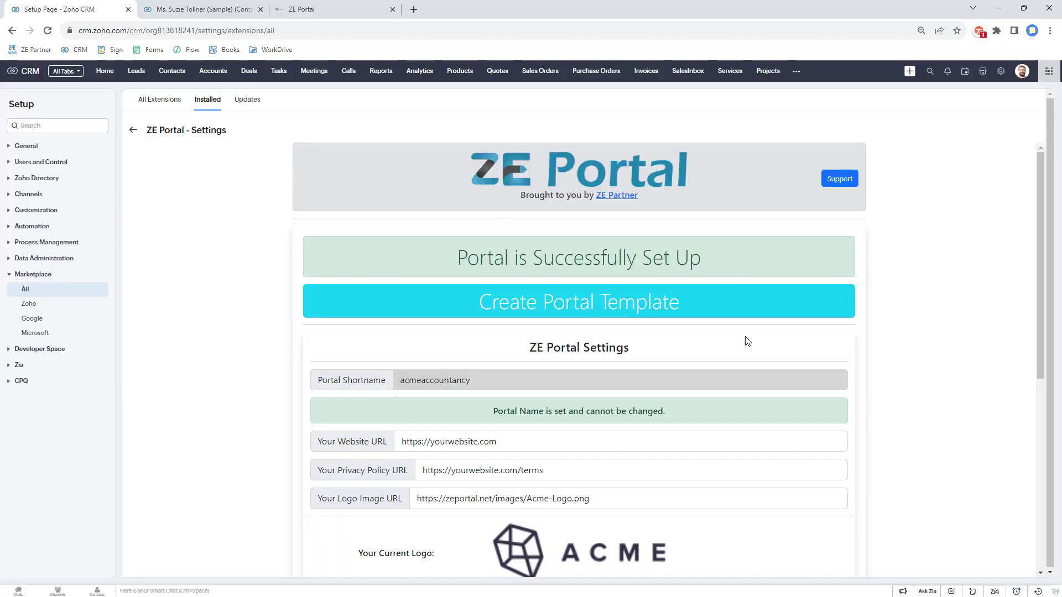
{"action": "scroll", "coordinate": [728, 340], "scroll_direction": "down", "scroll_amount": 1}
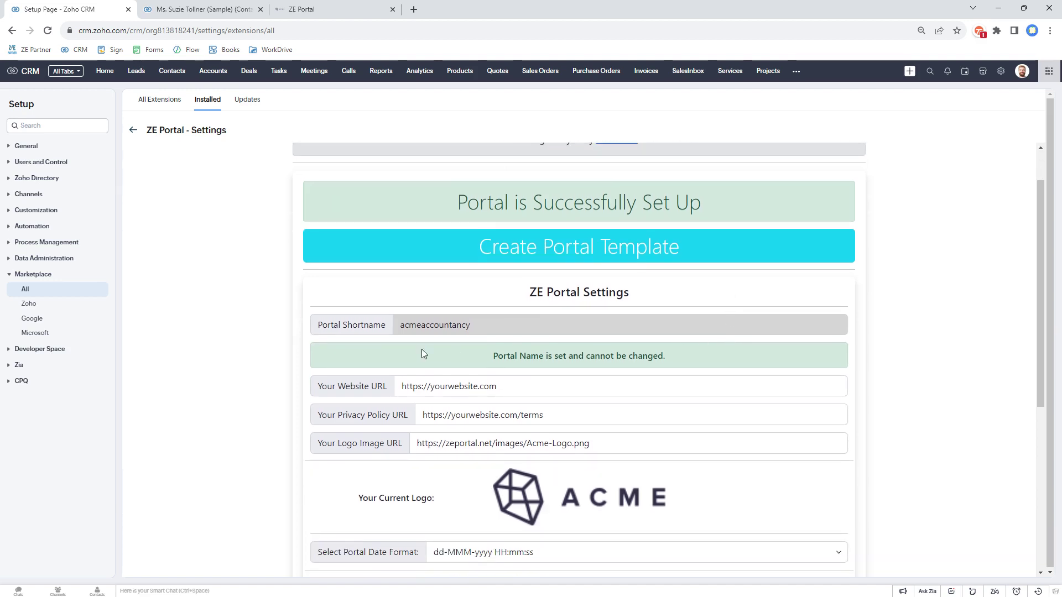
{"action": "left_click_drag", "start_coordinate": [400, 327], "coordinate": [488, 328]}
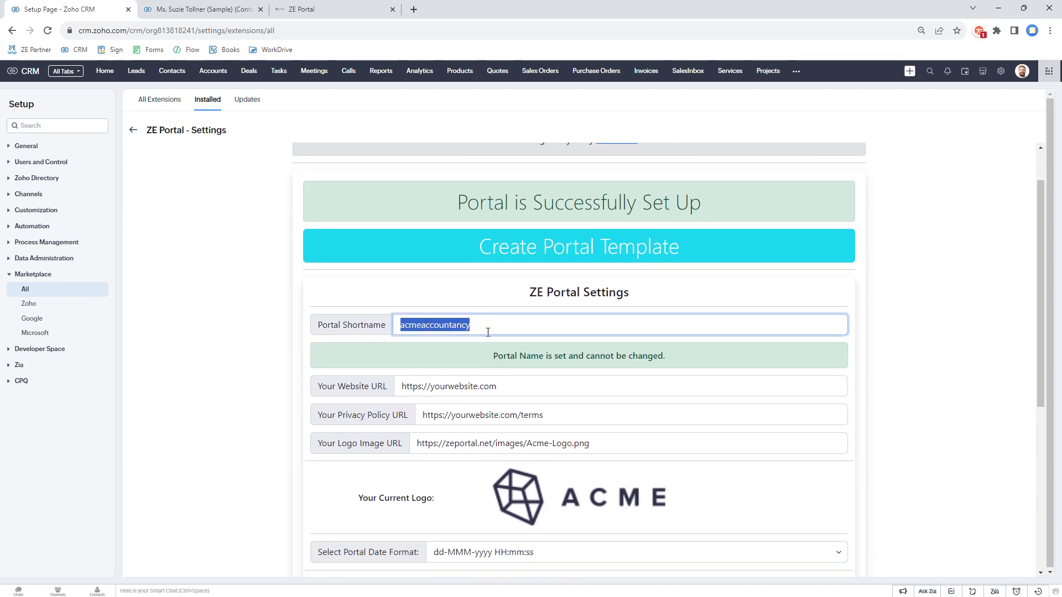
{"action": "left_click_drag", "start_coordinate": [402, 385], "coordinate": [514, 386]}
{"action": "left_click", "coordinate": [514, 393]}
{"action": "left_click_drag", "start_coordinate": [422, 416], "coordinate": [563, 423]}
{"action": "left_click", "coordinate": [563, 423]}
{"action": "left_click_drag", "start_coordinate": [428, 447], "coordinate": [622, 435]}
{"action": "scroll", "coordinate": [585, 419], "scroll_direction": "down", "scroll_amount": 3}
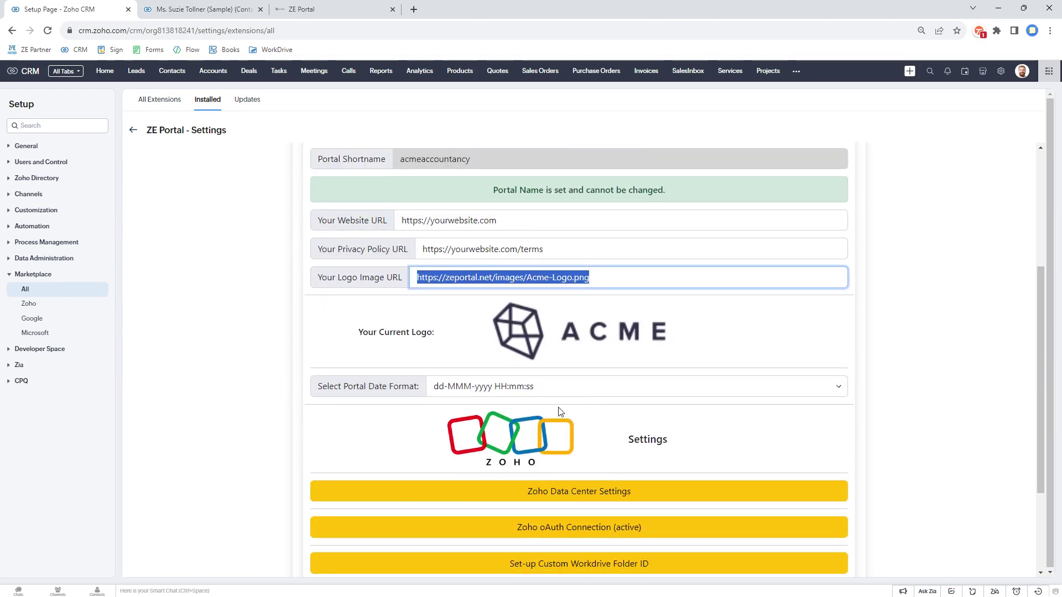
{"action": "left_click", "coordinate": [472, 389]}
{"action": "left_click", "coordinate": [473, 389]}
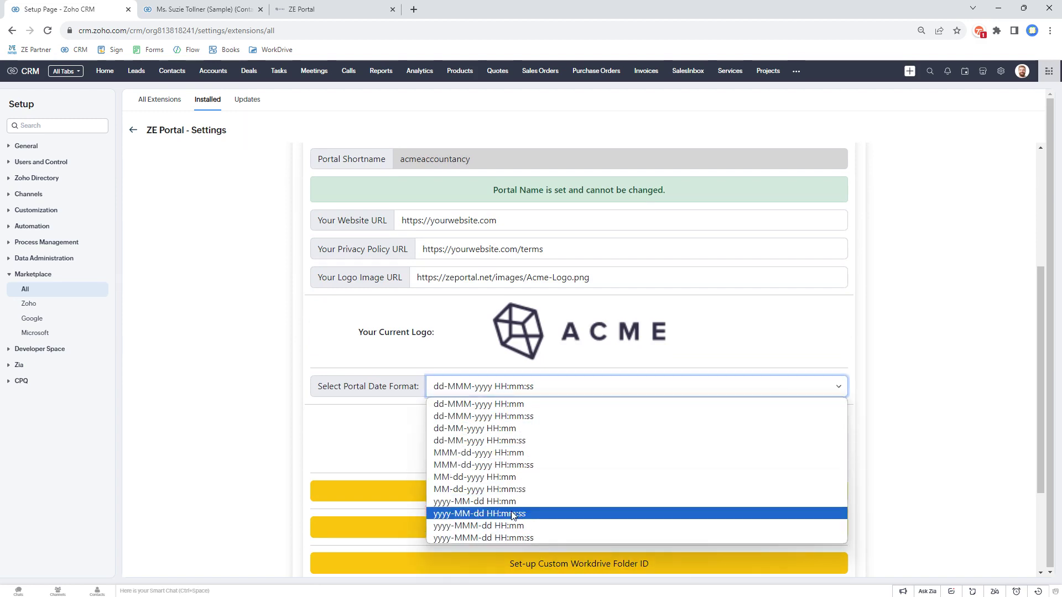
{"action": "left_click", "coordinate": [466, 417]}
{"action": "scroll", "coordinate": [585, 353], "scroll_direction": "down", "scroll_amount": 3}
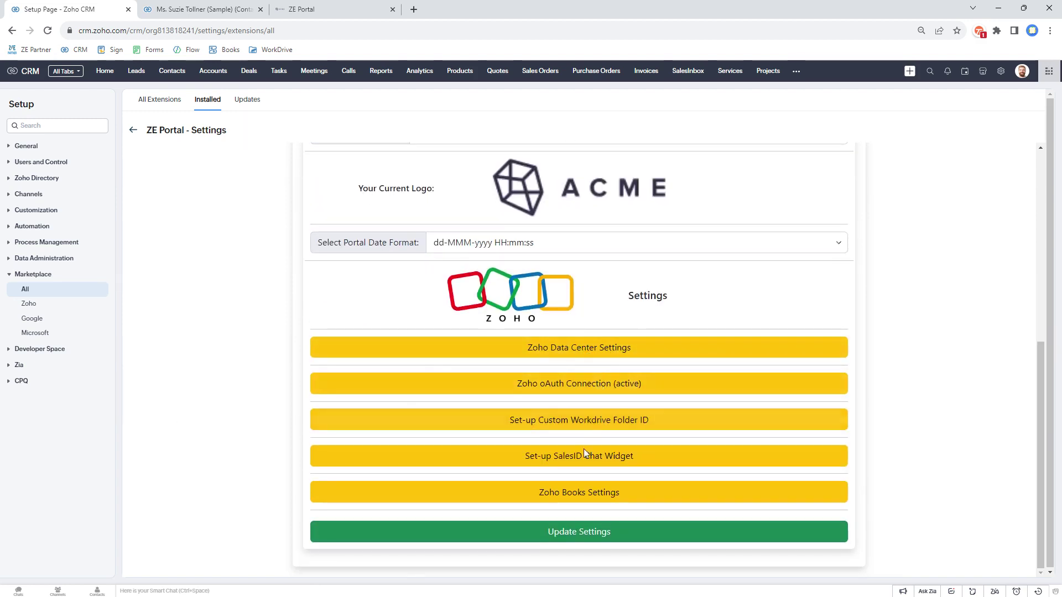
{"action": "left_click", "coordinate": [573, 347]}
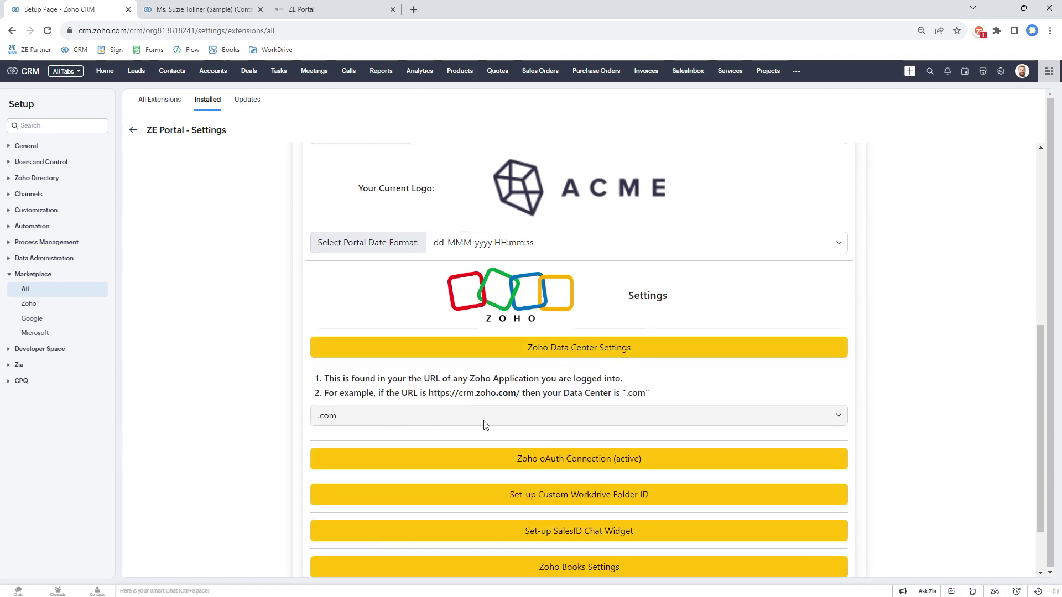
{"action": "left_click", "coordinate": [577, 457]}
{"action": "scroll", "coordinate": [575, 450], "scroll_direction": "down", "scroll_amount": 2}
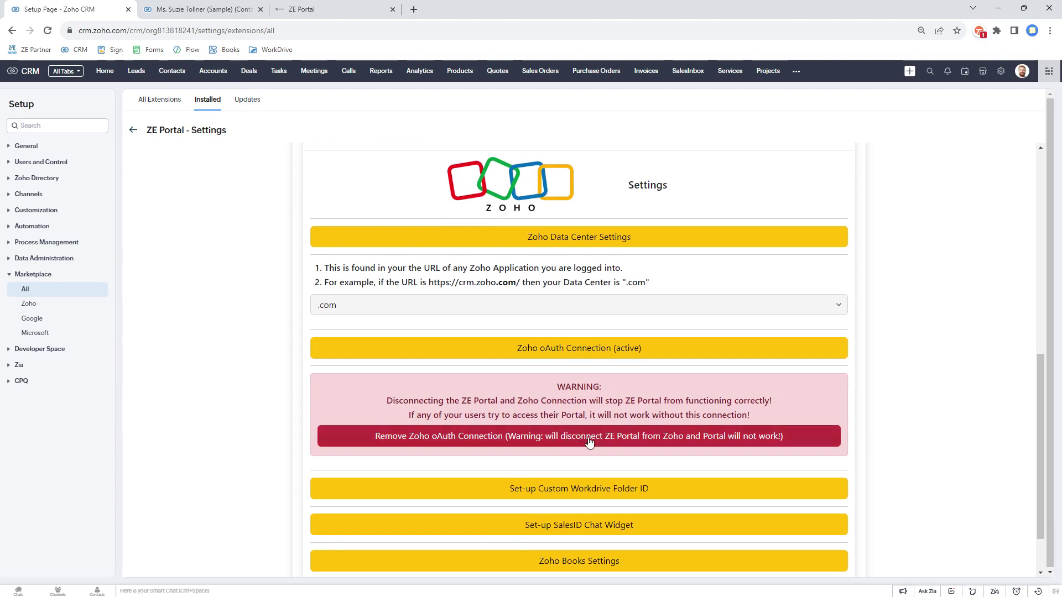
{"action": "left_click", "coordinate": [545, 489]}
{"action": "scroll", "coordinate": [524, 432], "scroll_direction": "down", "scroll_amount": 3}
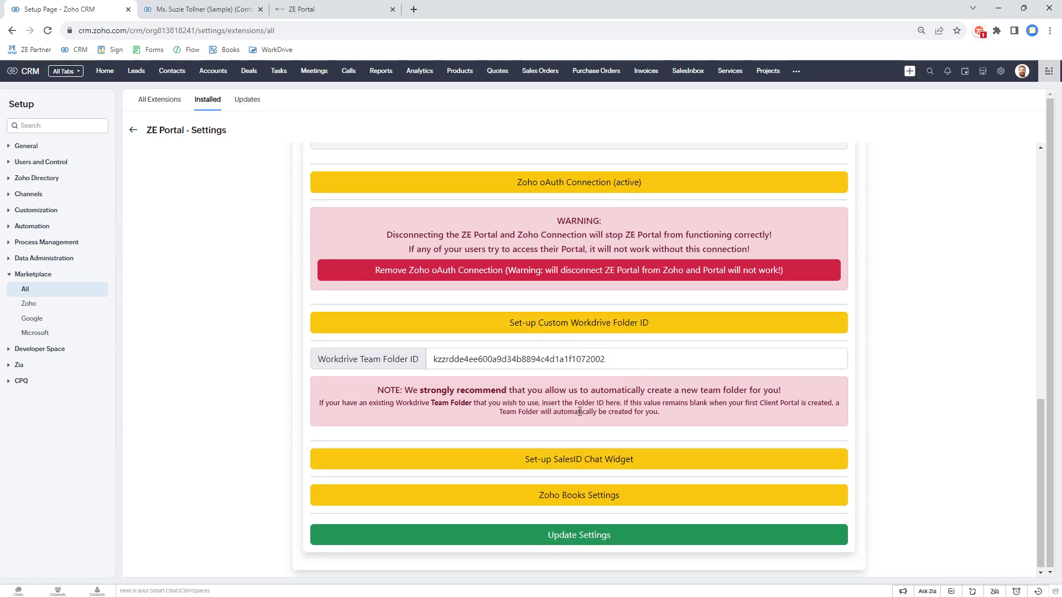
{"action": "left_click", "coordinate": [554, 322]}
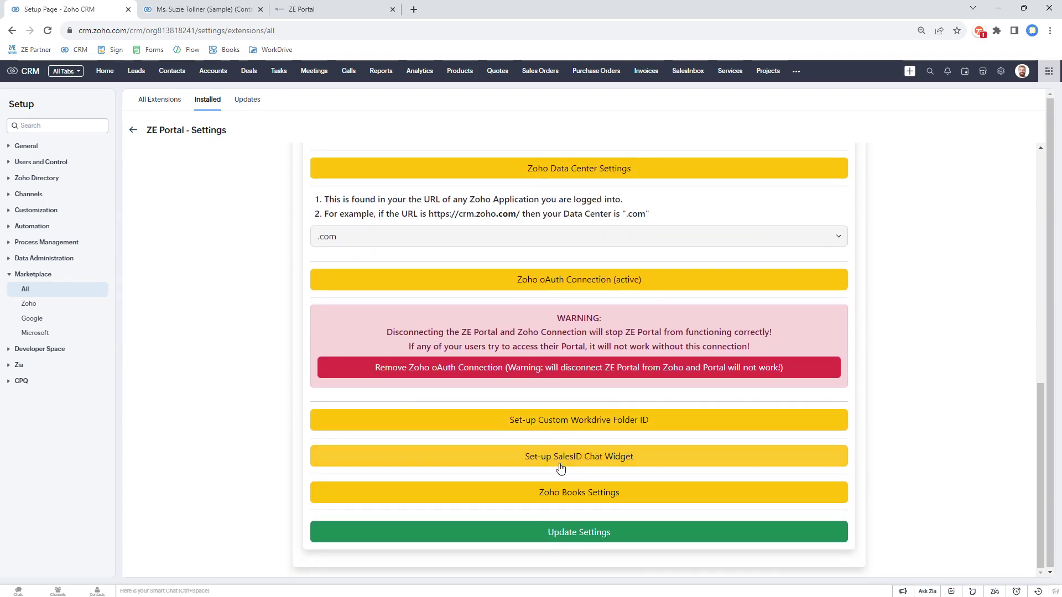
{"action": "left_click", "coordinate": [564, 457]}
{"action": "scroll", "coordinate": [564, 457], "scroll_direction": "down", "scroll_amount": 2}
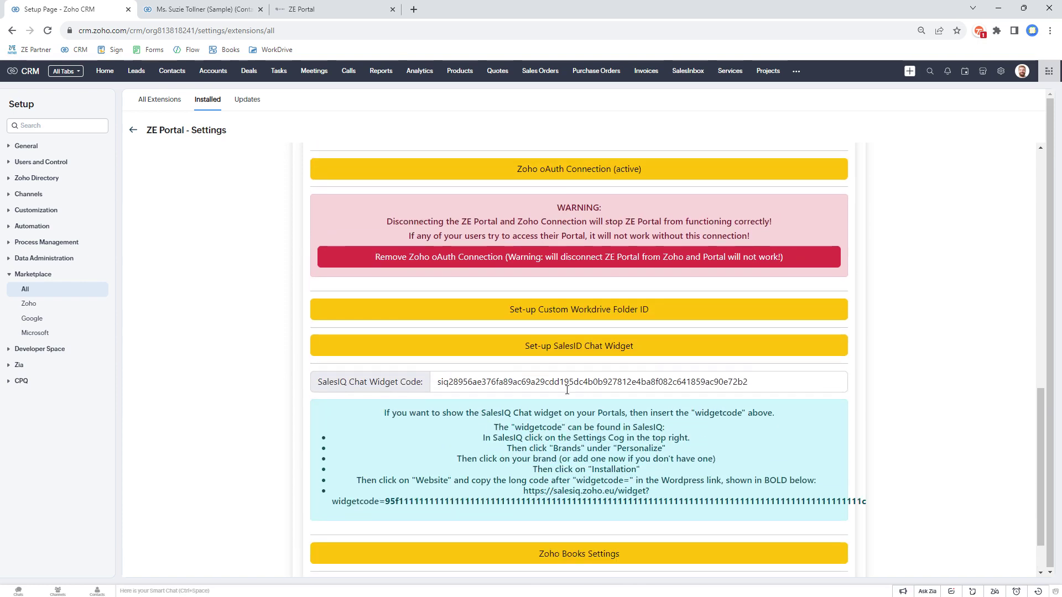
{"action": "left_click", "coordinate": [570, 344]}
{"action": "left_click", "coordinate": [559, 495]}
{"action": "scroll", "coordinate": [574, 467], "scroll_direction": "down", "scroll_amount": 1}
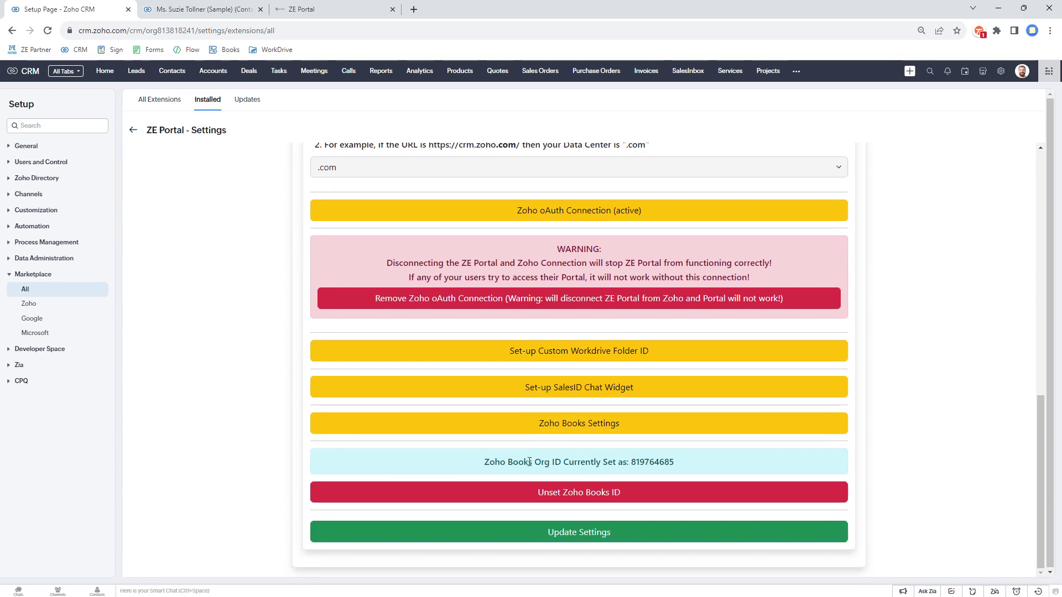
{"action": "left_click_drag", "start_coordinate": [682, 469], "coordinate": [473, 459]}
{"action": "left_click", "coordinate": [472, 458]}
Step: Start a new portal for the sample contact and pick the Onboarding Portal template (Template-479)
{"action": "scroll", "coordinate": [268, 408], "scroll_direction": "up", "scroll_amount": 12}
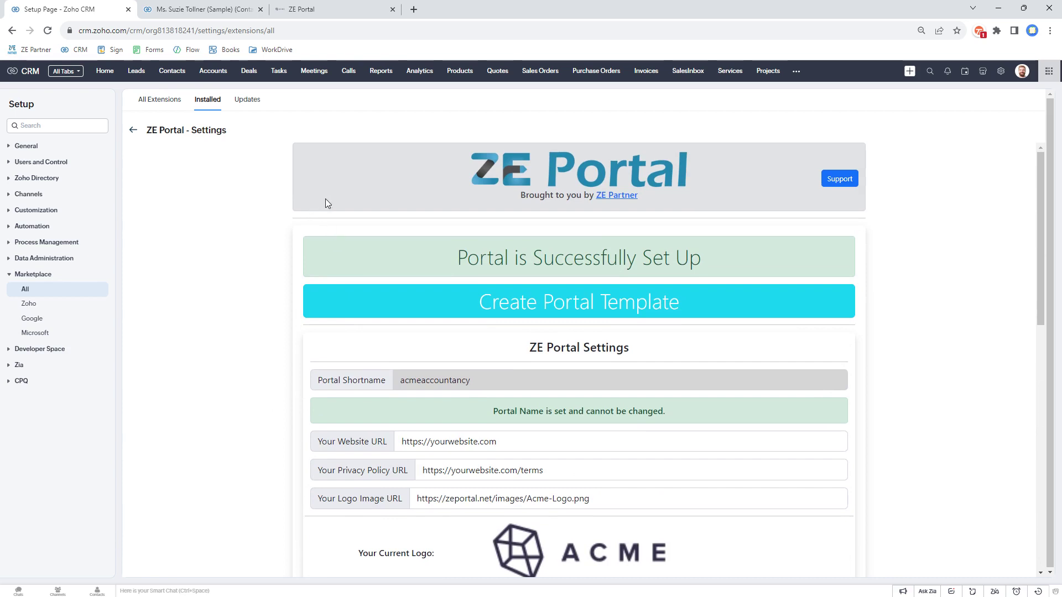
{"action": "left_click", "coordinate": [504, 303]}
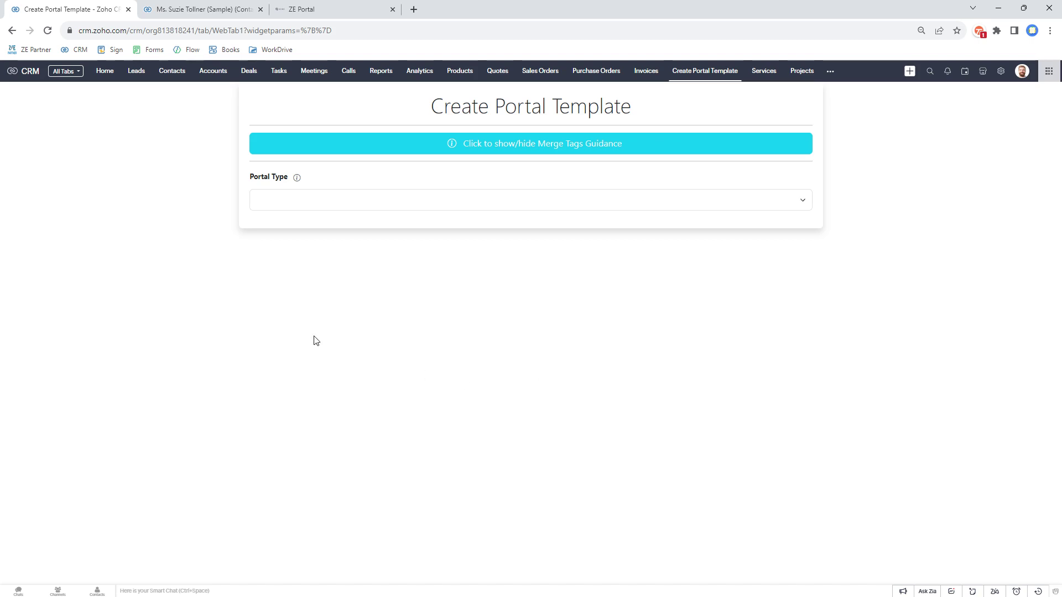
{"action": "left_click", "coordinate": [127, 15]}
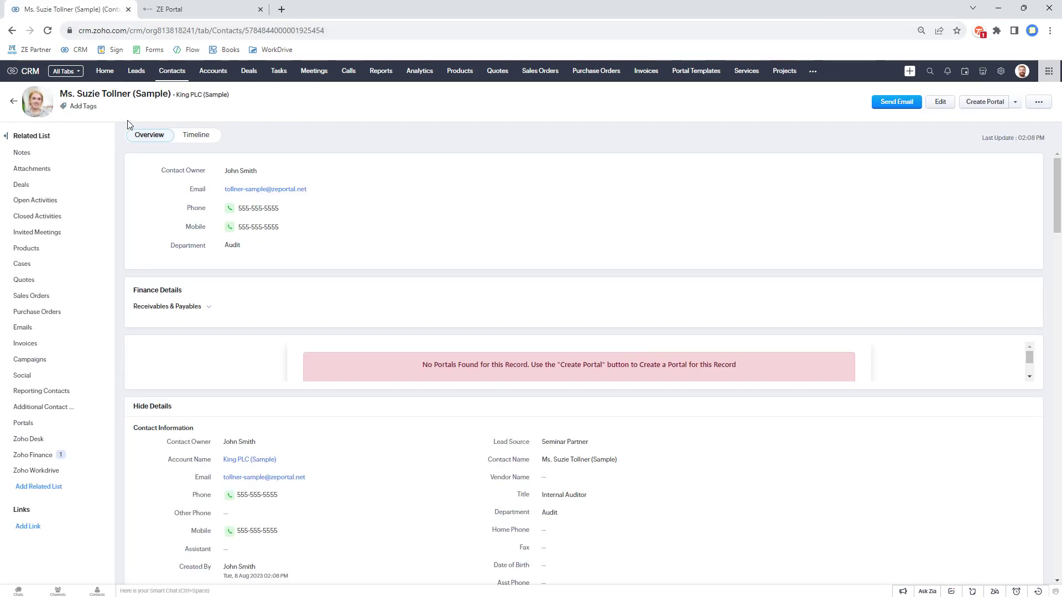
{"action": "left_click", "coordinate": [980, 107]}
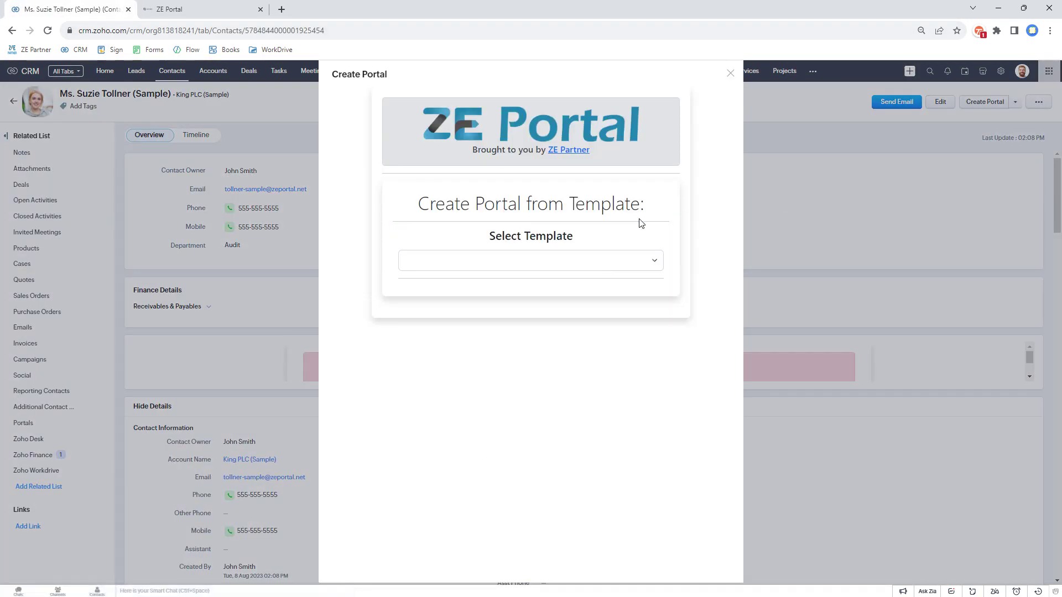
{"action": "left_click", "coordinate": [595, 260]}
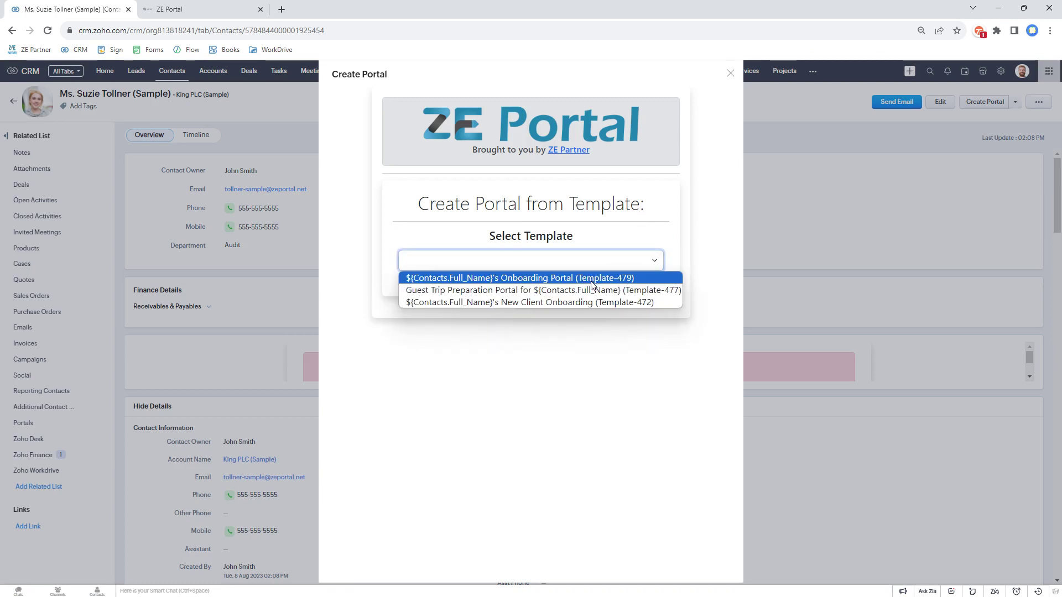
{"action": "left_click", "coordinate": [591, 278]}
Step: Review the template preview's items, including Client Application Form and Proof of address, then create the portal
{"action": "scroll", "coordinate": [587, 343], "scroll_direction": "down", "scroll_amount": 1}
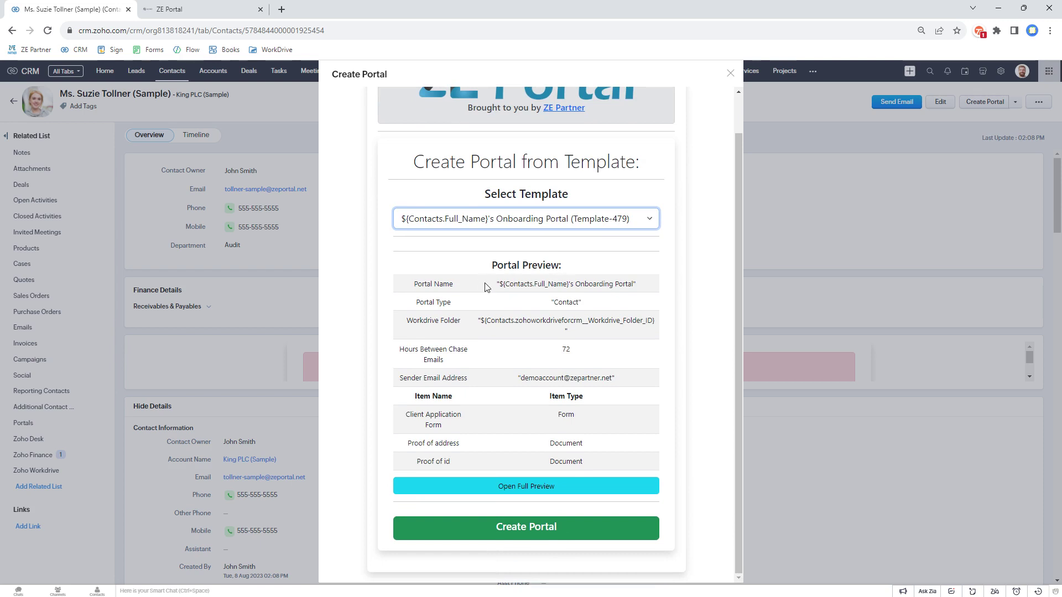
{"action": "left_click_drag", "start_coordinate": [487, 284], "coordinate": [575, 467]}
{"action": "left_click", "coordinate": [522, 450]}
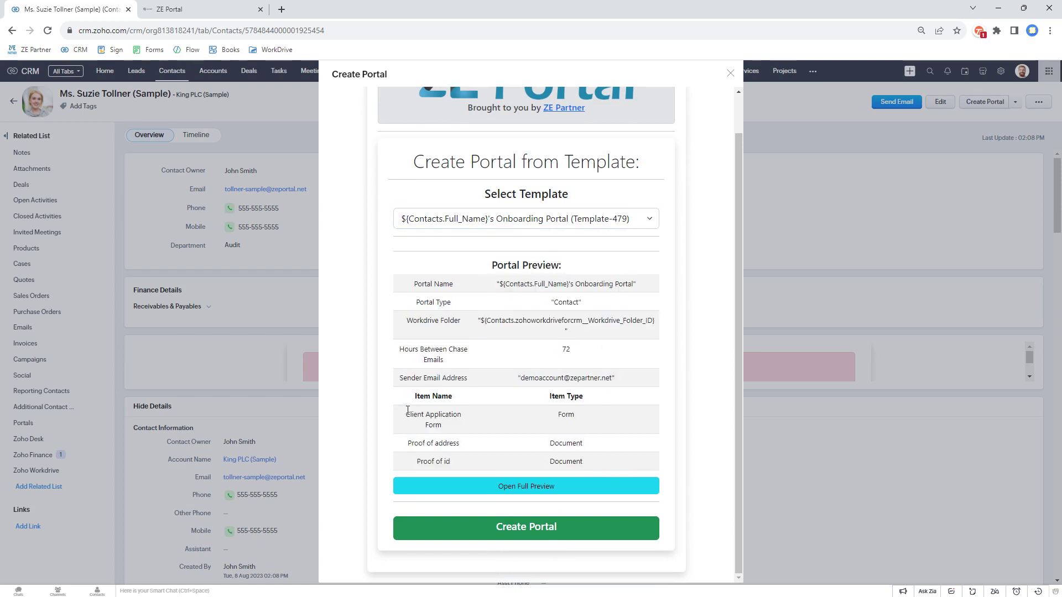
{"action": "left_click_drag", "start_coordinate": [408, 414], "coordinate": [470, 427]}
{"action": "left_click_drag", "start_coordinate": [409, 457], "coordinate": [477, 463]}
{"action": "left_click", "coordinate": [424, 457]}
{"action": "left_click", "coordinate": [537, 528]}
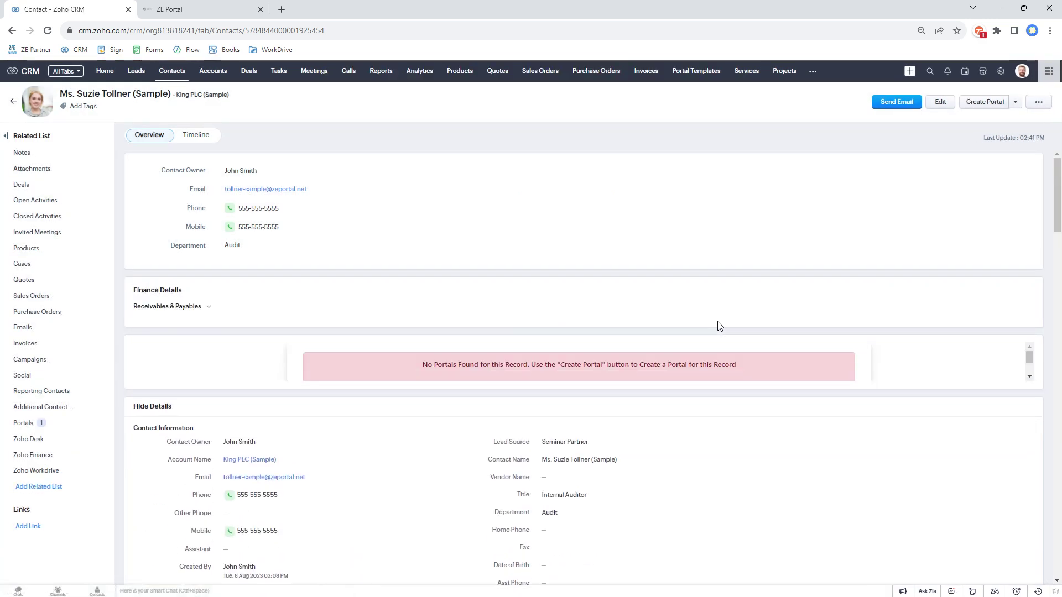
Step: Open the portal from the contact's Portals list and check its Proof of id, Proof of address and Client Application Form items
{"action": "left_click", "coordinate": [25, 423]}
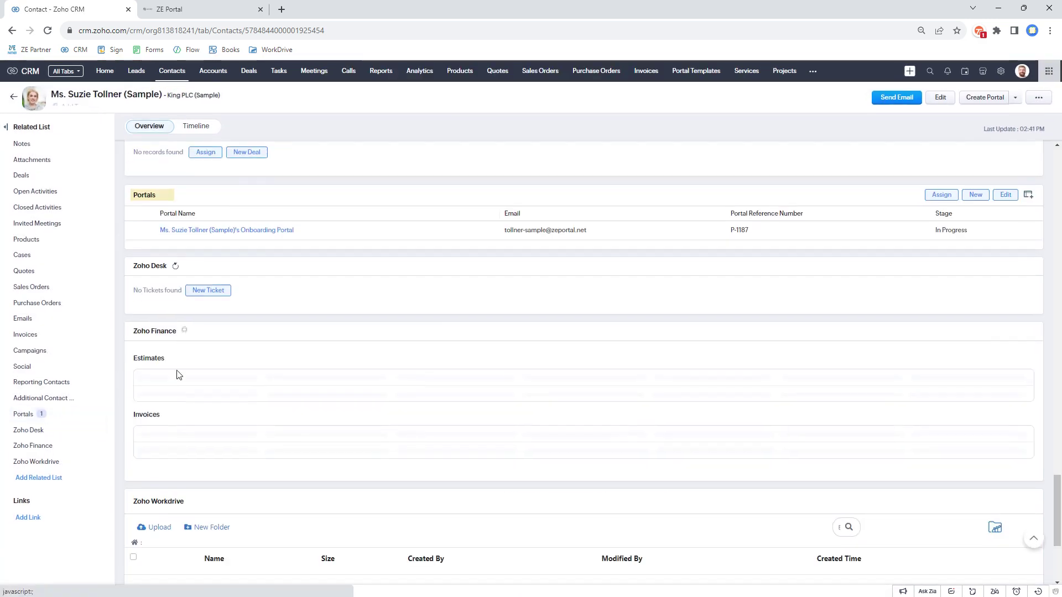
{"action": "left_click", "coordinate": [227, 229]}
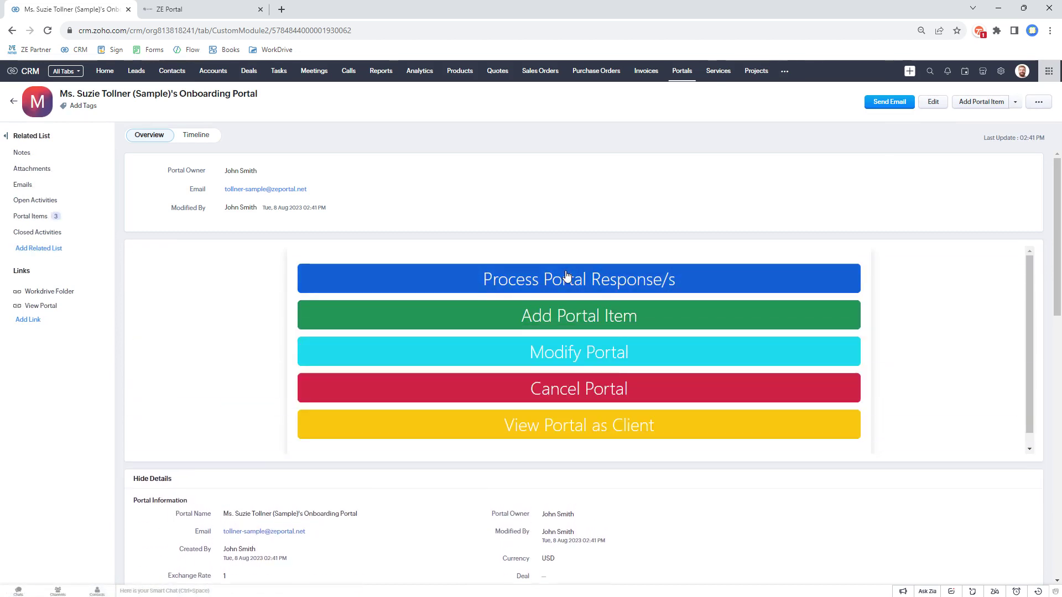
{"action": "scroll", "coordinate": [567, 275], "scroll_direction": "down", "scroll_amount": 8}
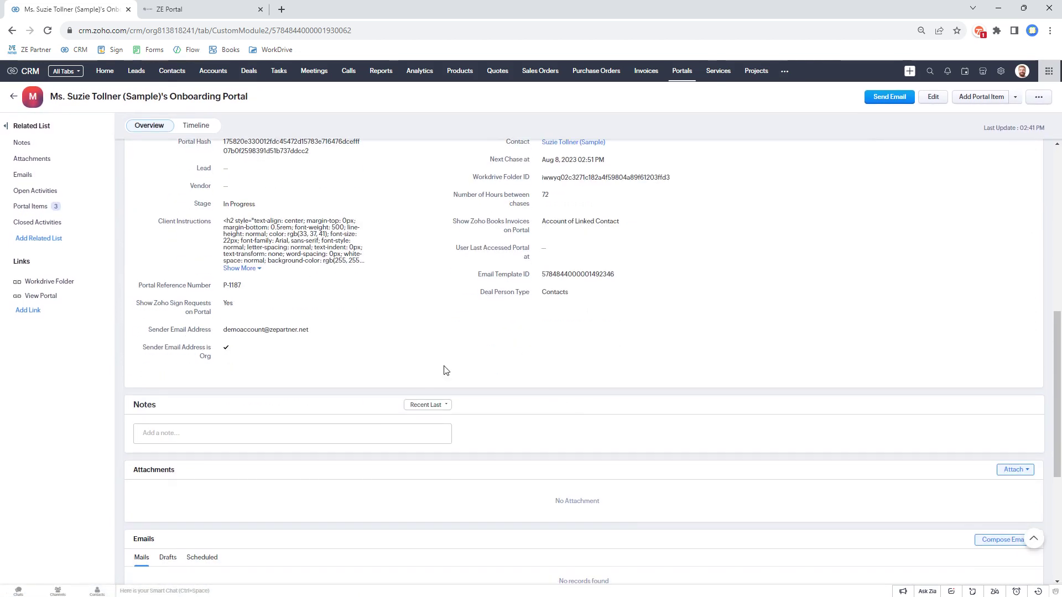
{"action": "left_click", "coordinate": [62, 208]}
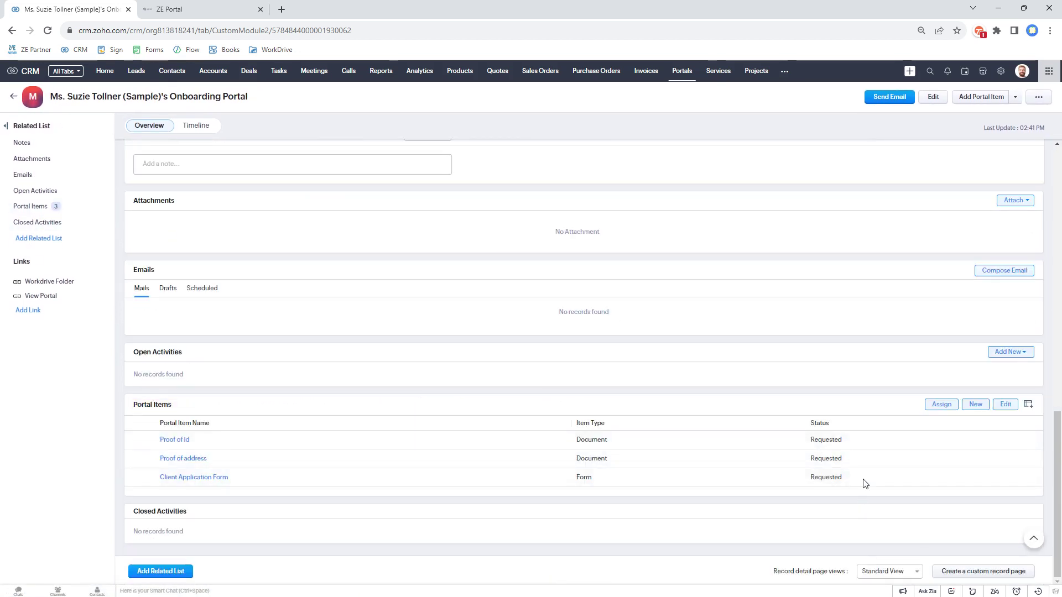
{"action": "scroll", "coordinate": [841, 398], "scroll_direction": "up", "scroll_amount": 5}
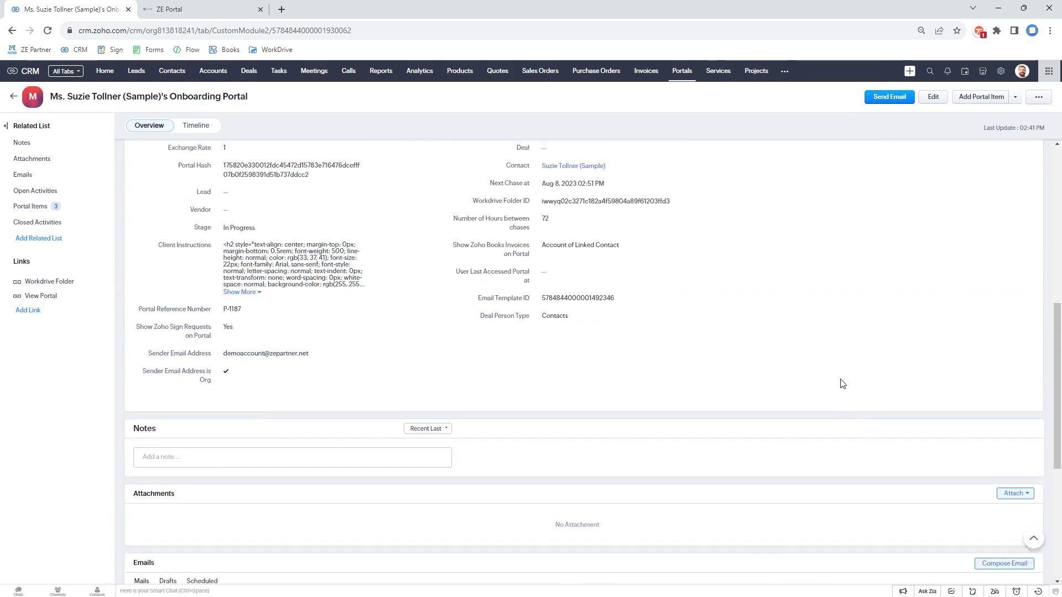
{"action": "scroll", "coordinate": [840, 381], "scroll_direction": "up", "scroll_amount": 5}
{"action": "left_click", "coordinate": [619, 268]}
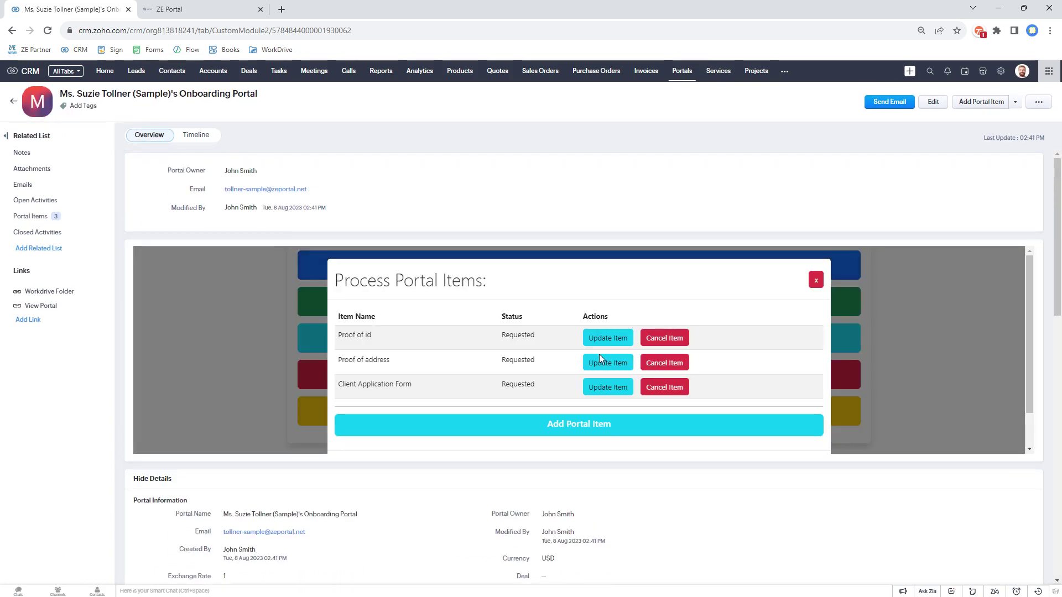
{"action": "left_click", "coordinate": [815, 281]}
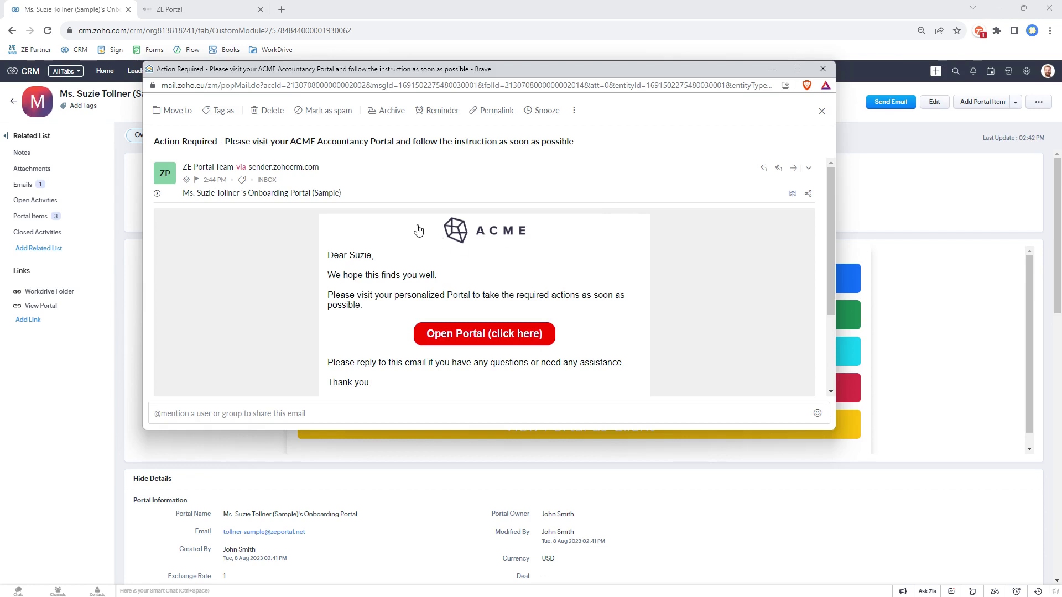
Step: Scroll the Action Required email past the ACME Accountancy signature and bring up the Open Portal link's menu
{"action": "scroll", "coordinate": [575, 237], "scroll_direction": "down", "scroll_amount": 2}
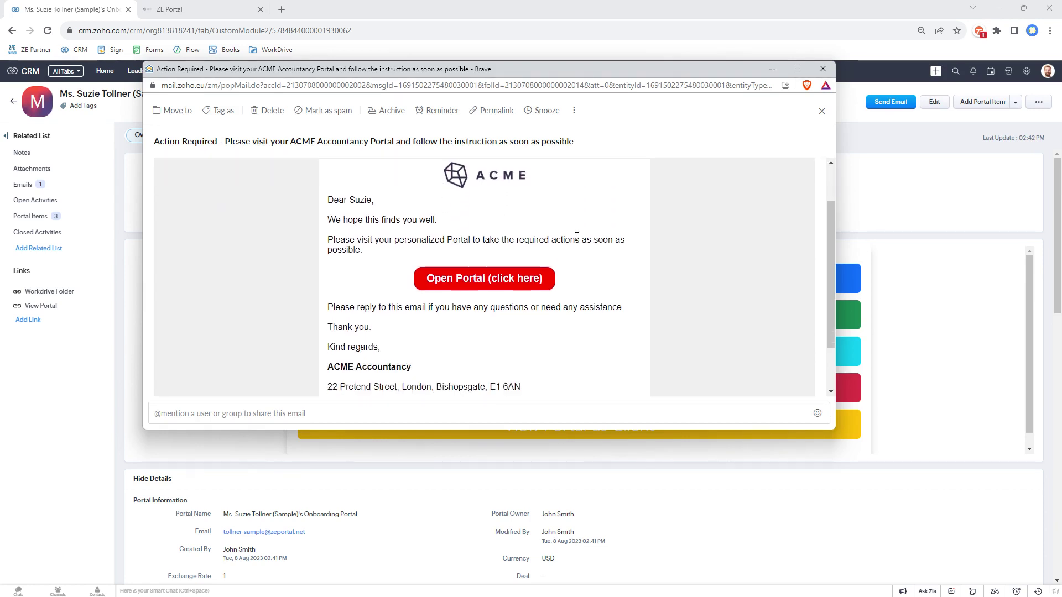
{"action": "mouse_move", "coordinate": [328, 303]}
{"action": "left_mouse_down"}
{"action": "mouse_move", "coordinate": [531, 315]}
{"action": "mouse_move", "coordinate": [533, 328]}
{"action": "left_mouse_up"}
{"action": "left_click", "coordinate": [733, 244]}
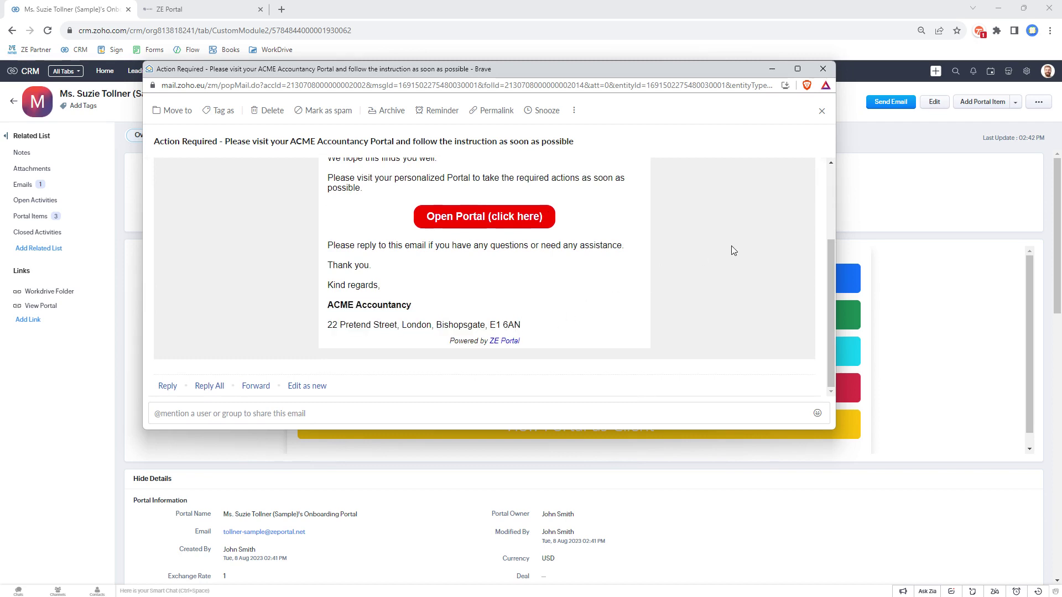
{"action": "scroll", "coordinate": [733, 250], "scroll_direction": "up", "scroll_amount": 3}
{"action": "scroll", "coordinate": [722, 256], "scroll_direction": "down", "scroll_amount": 1}
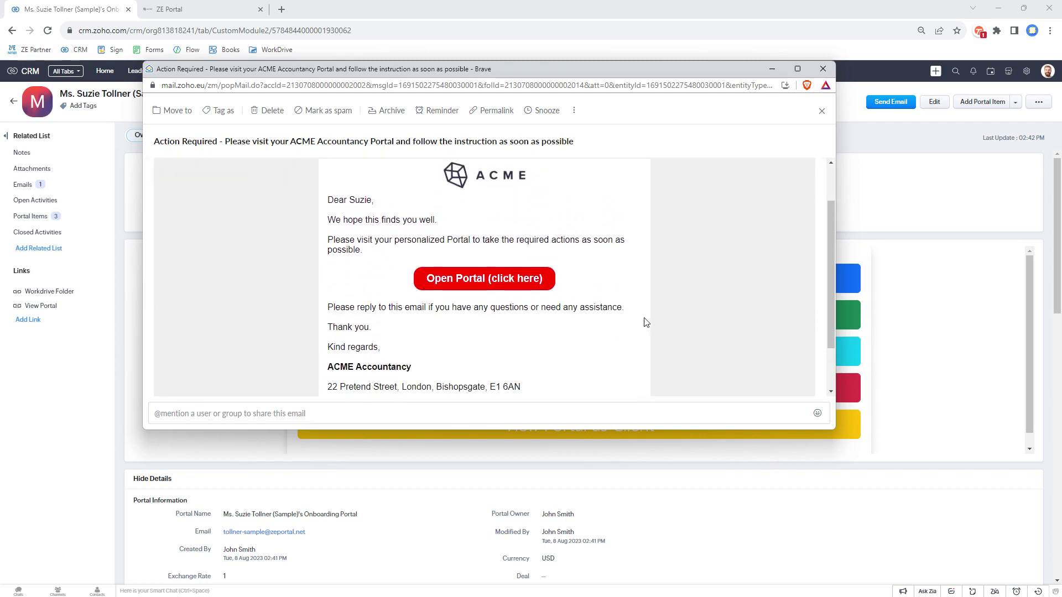
{"action": "scroll", "coordinate": [595, 260], "scroll_direction": "down", "scroll_amount": 2}
{"action": "scroll", "coordinate": [598, 256], "scroll_direction": "up", "scroll_amount": 3}
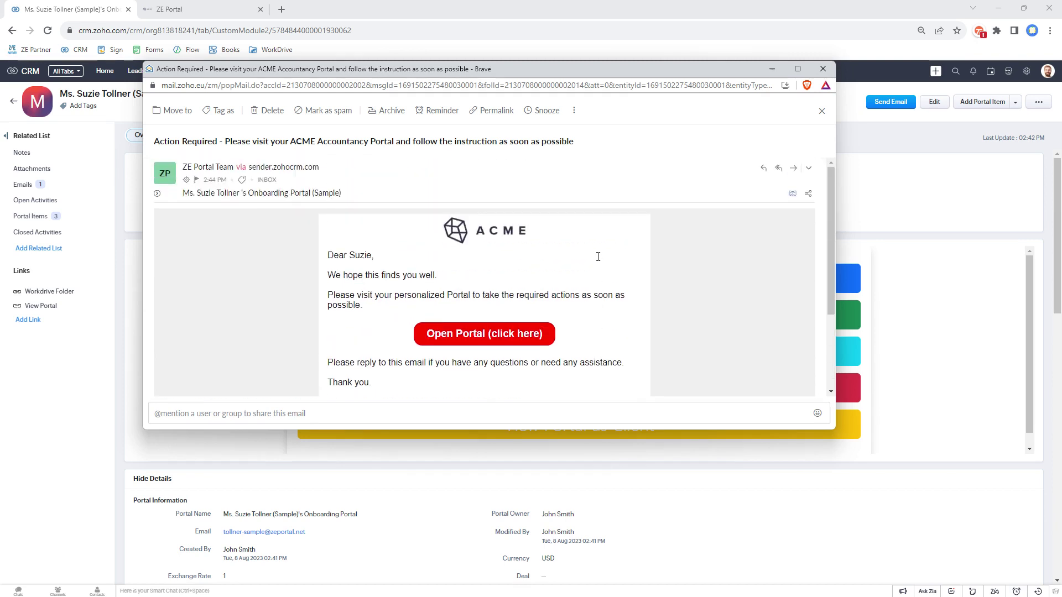
{"action": "scroll", "coordinate": [597, 261], "scroll_direction": "down", "scroll_amount": 1}
{"action": "scroll", "coordinate": [553, 259], "scroll_direction": "up", "scroll_amount": 1}
{"action": "scroll", "coordinate": [508, 287], "scroll_direction": "down", "scroll_amount": 1}
{"action": "right_click", "coordinate": [470, 285]}
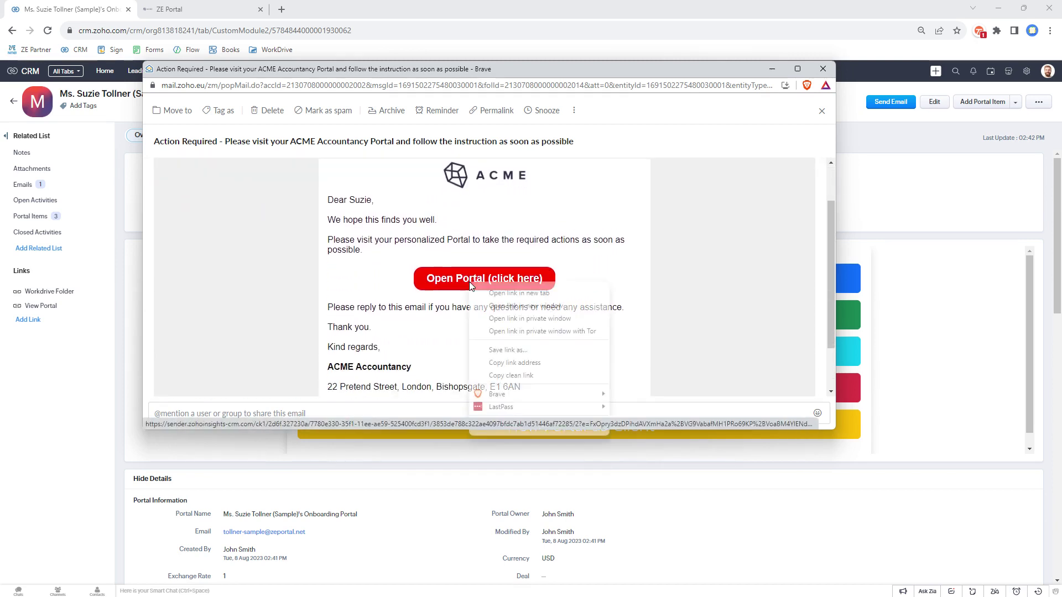
Step: Open the portal link in a private window and scroll to the Action Required items
{"action": "left_click", "coordinate": [520, 330]}
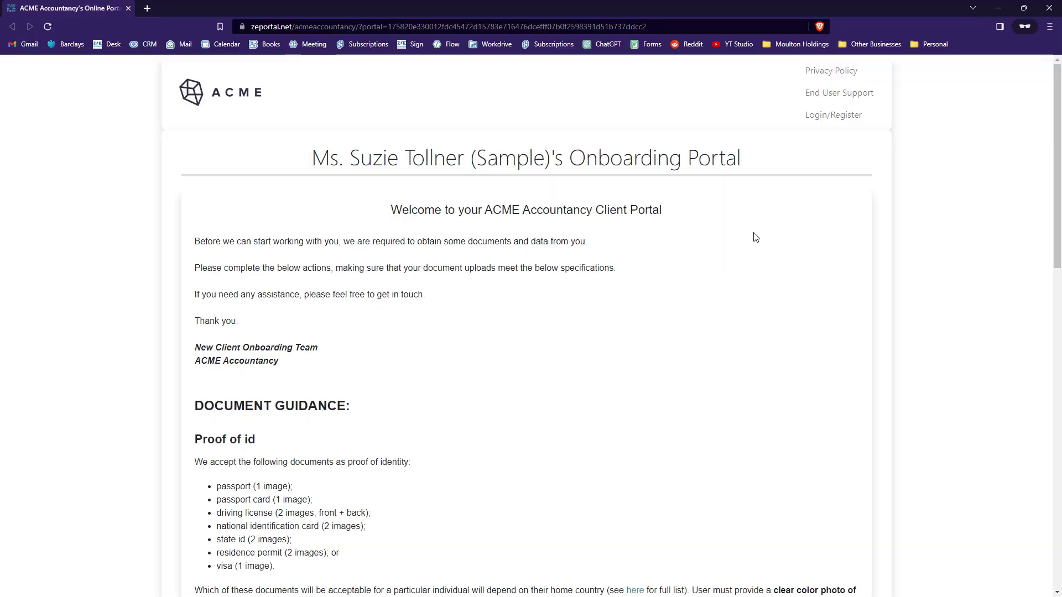
{"action": "scroll", "coordinate": [755, 237], "scroll_direction": "down", "scroll_amount": 7}
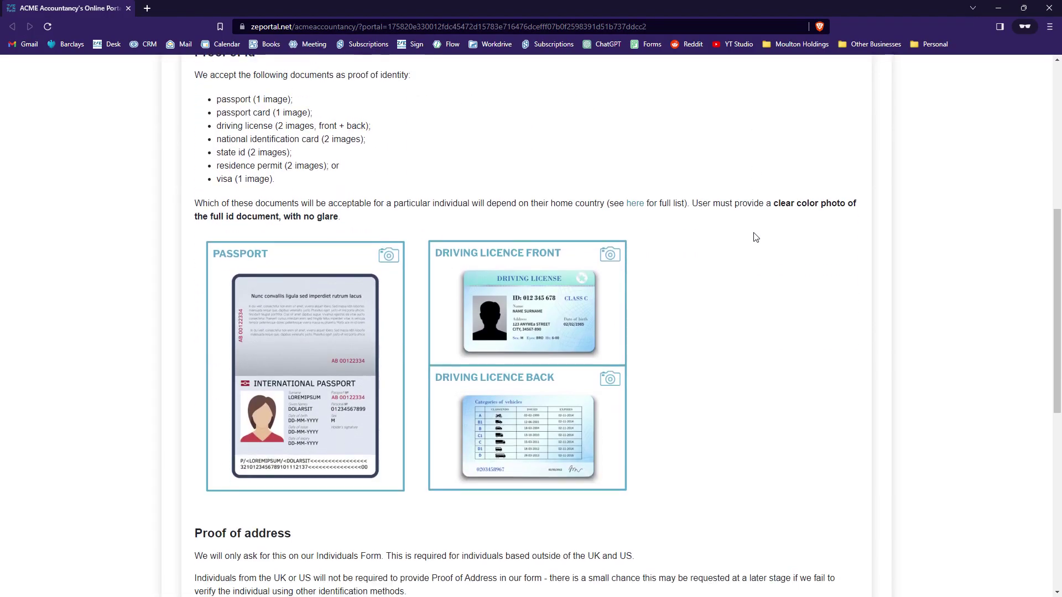
{"action": "scroll", "coordinate": [755, 237], "scroll_direction": "down", "scroll_amount": 3}
{"action": "scroll", "coordinate": [755, 235], "scroll_direction": "up", "scroll_amount": 10}
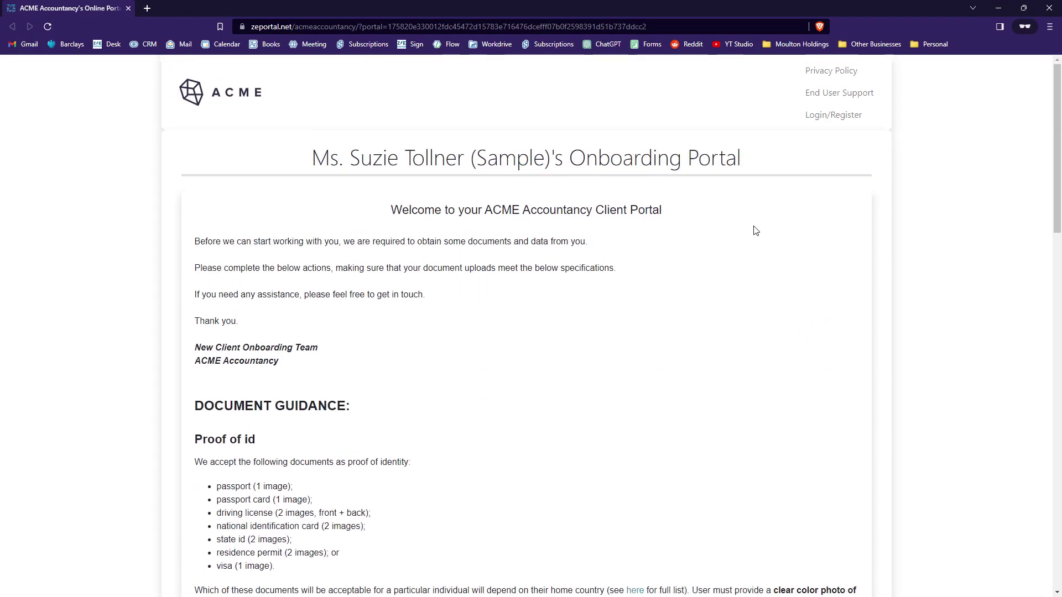
{"action": "scroll", "coordinate": [756, 231], "scroll_direction": "down", "scroll_amount": 6}
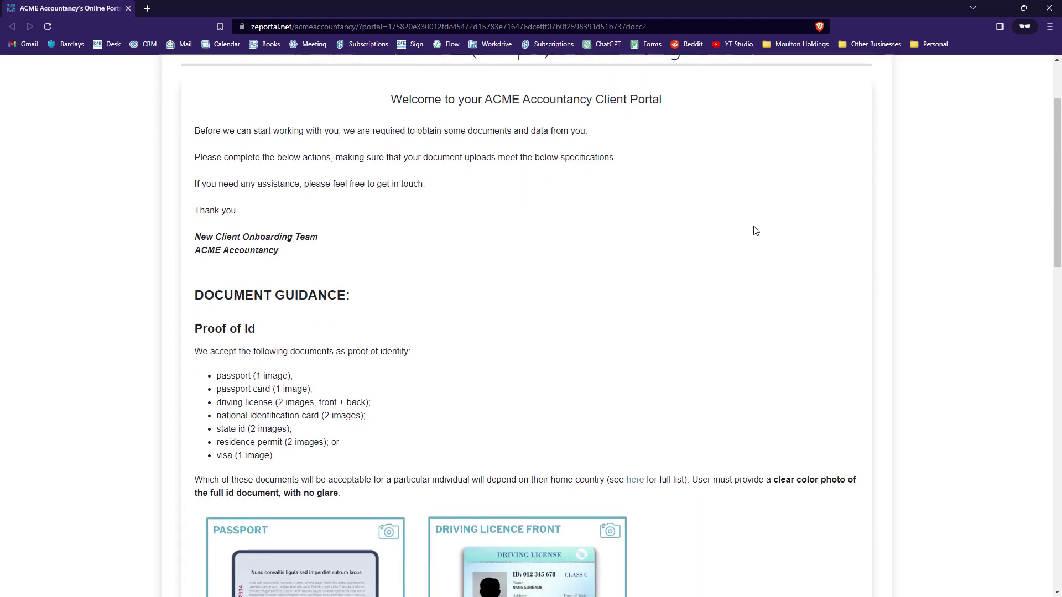
{"action": "scroll", "coordinate": [755, 231], "scroll_direction": "down", "scroll_amount": 10}
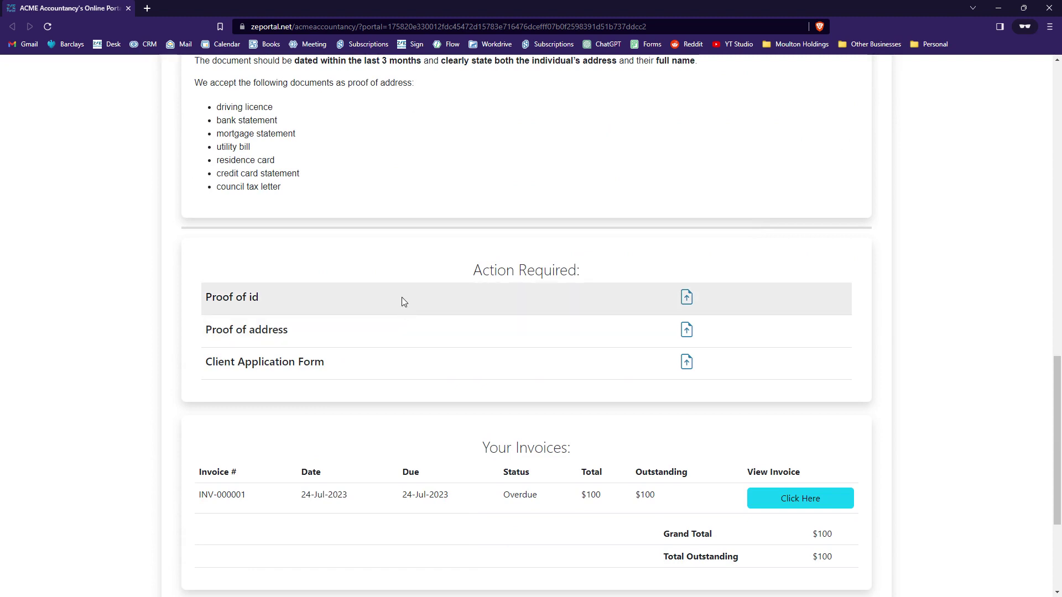
Step: Upload passport.jpg for the Proof of id request and submit it
{"action": "left_click", "coordinate": [402, 297]}
{"action": "left_click", "coordinate": [524, 287]}
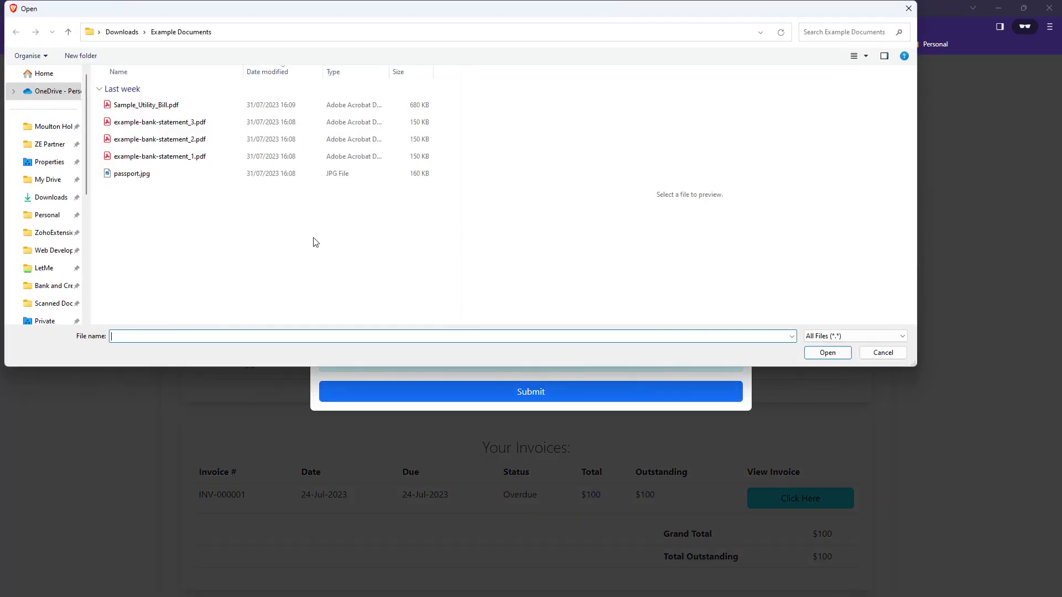
{"action": "left_click", "coordinate": [253, 175]}
{"action": "left_click", "coordinate": [838, 352]}
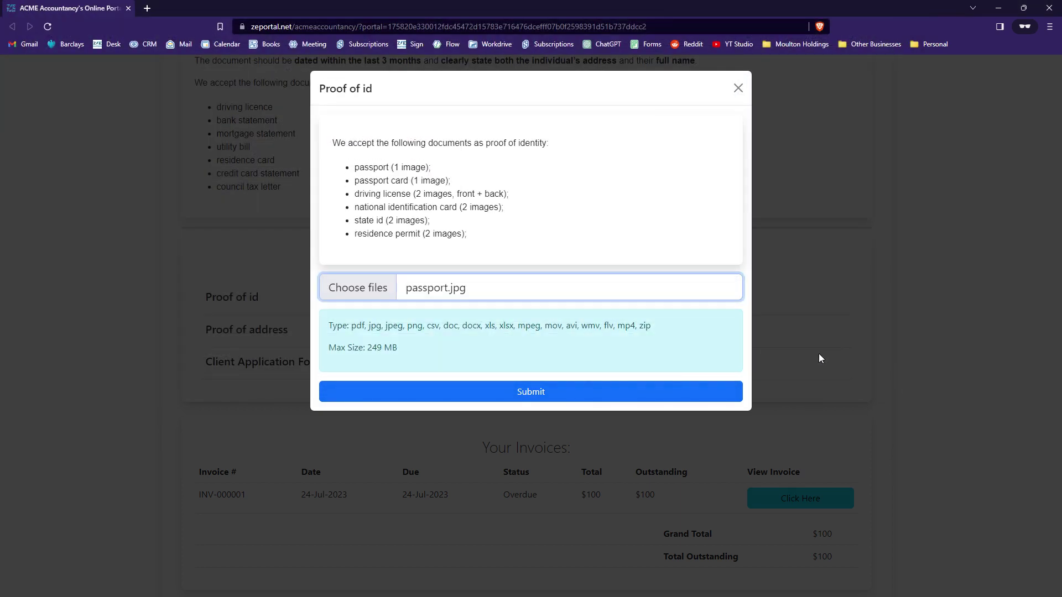
{"action": "left_click", "coordinate": [584, 390]}
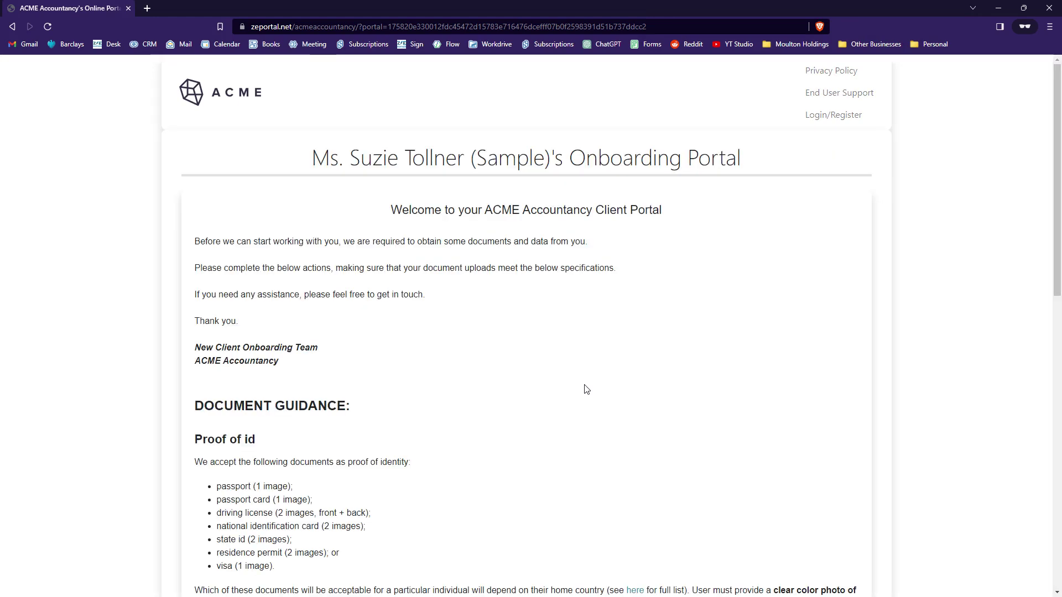
{"action": "scroll", "coordinate": [607, 386], "scroll_direction": "down", "scroll_amount": 9}
{"action": "scroll", "coordinate": [612, 380], "scroll_direction": "down", "scroll_amount": 3}
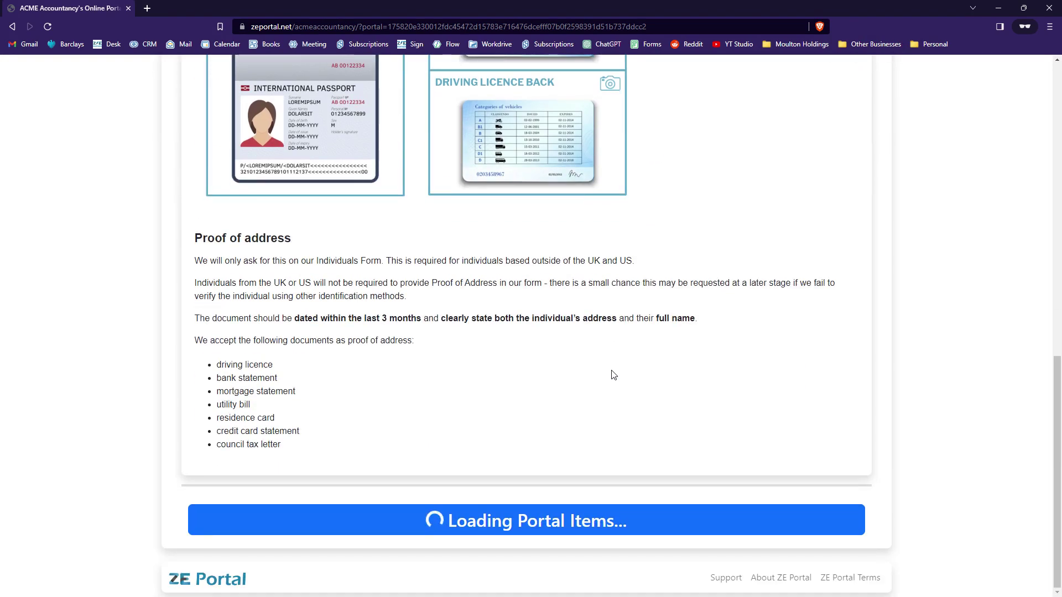
Step: Upload Sample_Utility_Bill.pdf for the Proof of address request and submit it
{"action": "scroll", "coordinate": [612, 374], "scroll_direction": "down", "scroll_amount": 1}
{"action": "scroll", "coordinate": [613, 375], "scroll_direction": "down", "scroll_amount": 3}
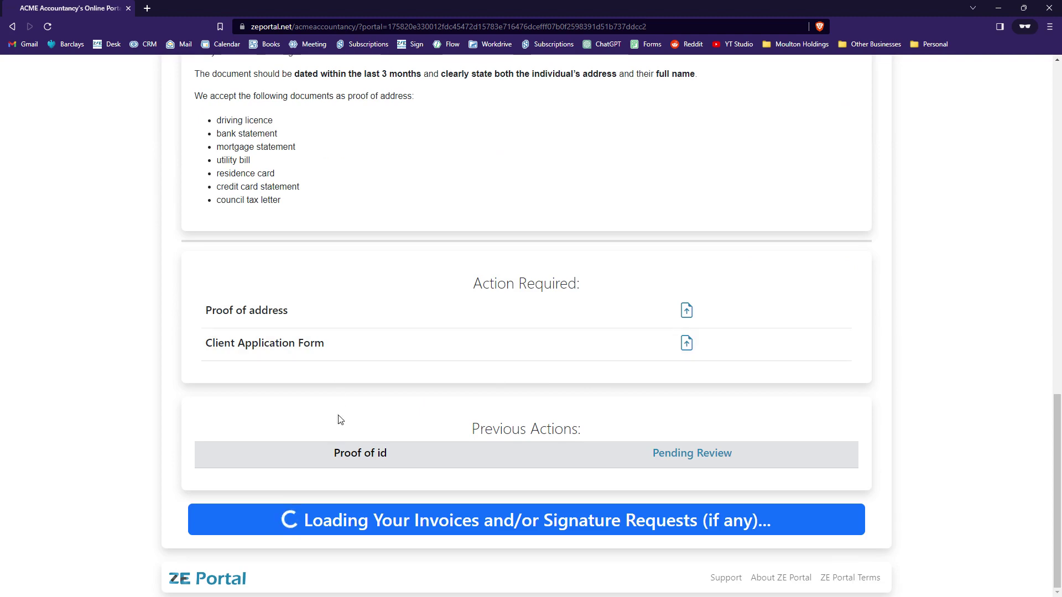
{"action": "left_click_drag", "start_coordinate": [335, 452], "coordinate": [742, 453]}
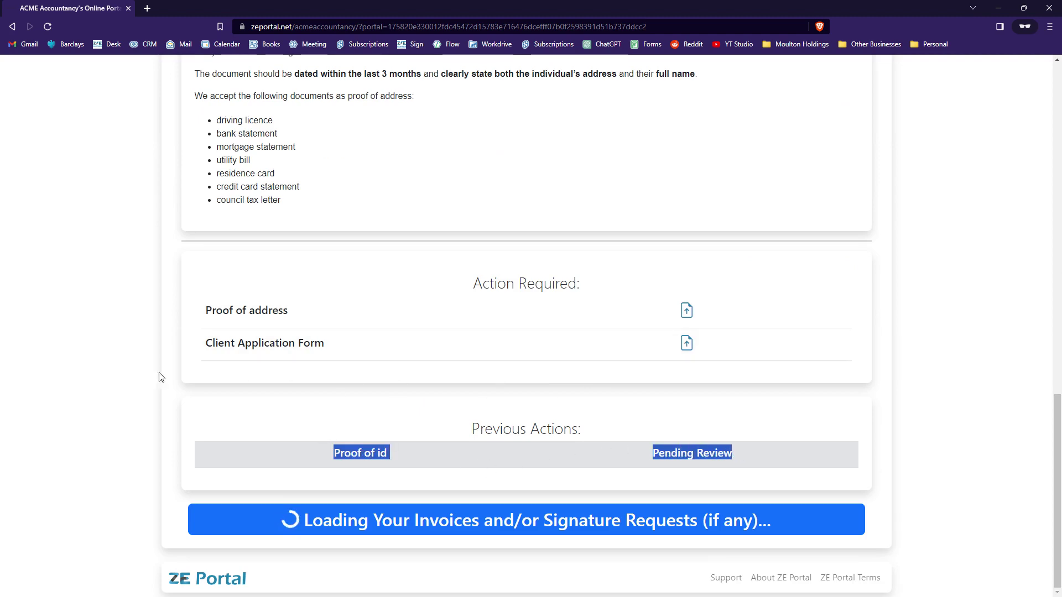
{"action": "left_click", "coordinate": [234, 314]}
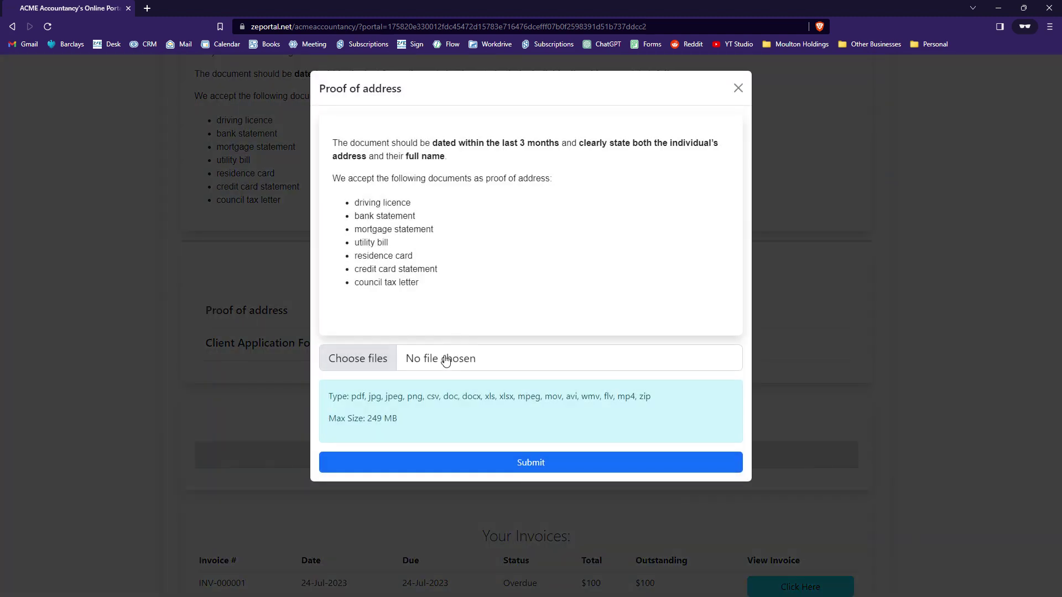
{"action": "left_click", "coordinate": [443, 358]}
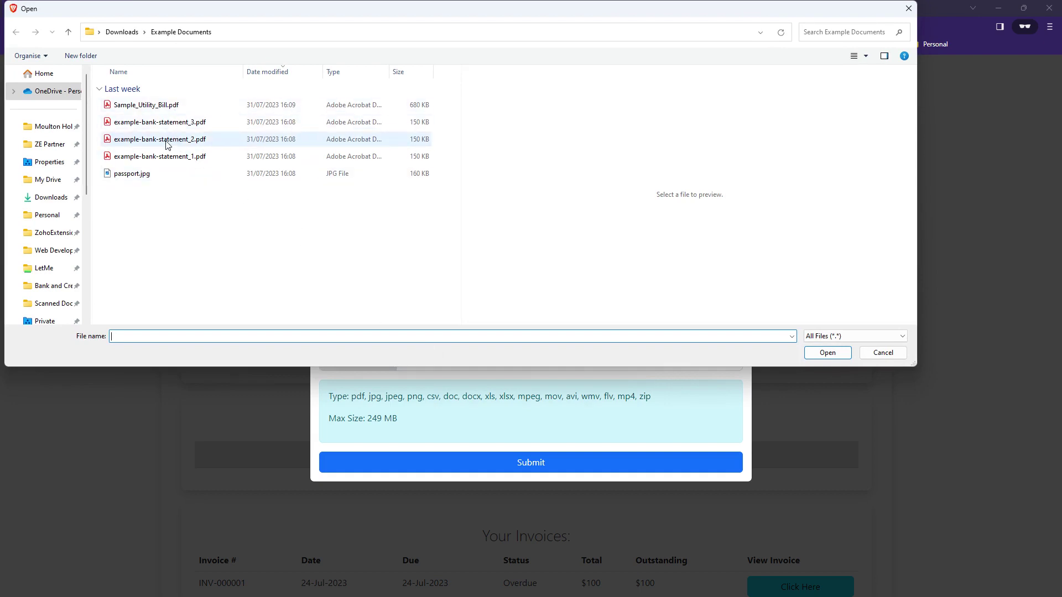
{"action": "left_click", "coordinate": [166, 106]}
{"action": "left_click", "coordinate": [821, 354]}
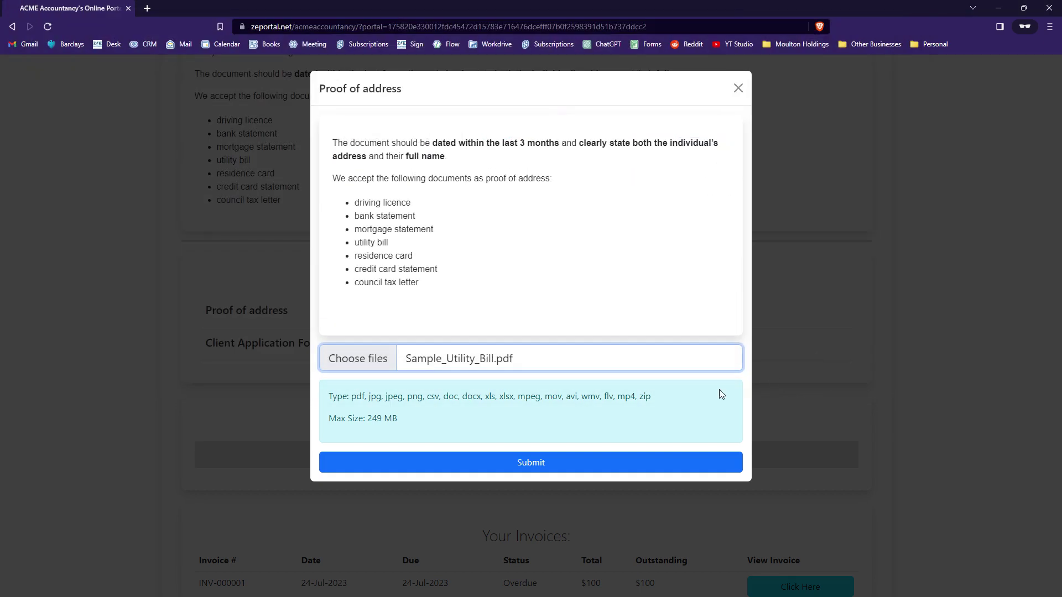
{"action": "left_click", "coordinate": [558, 471]}
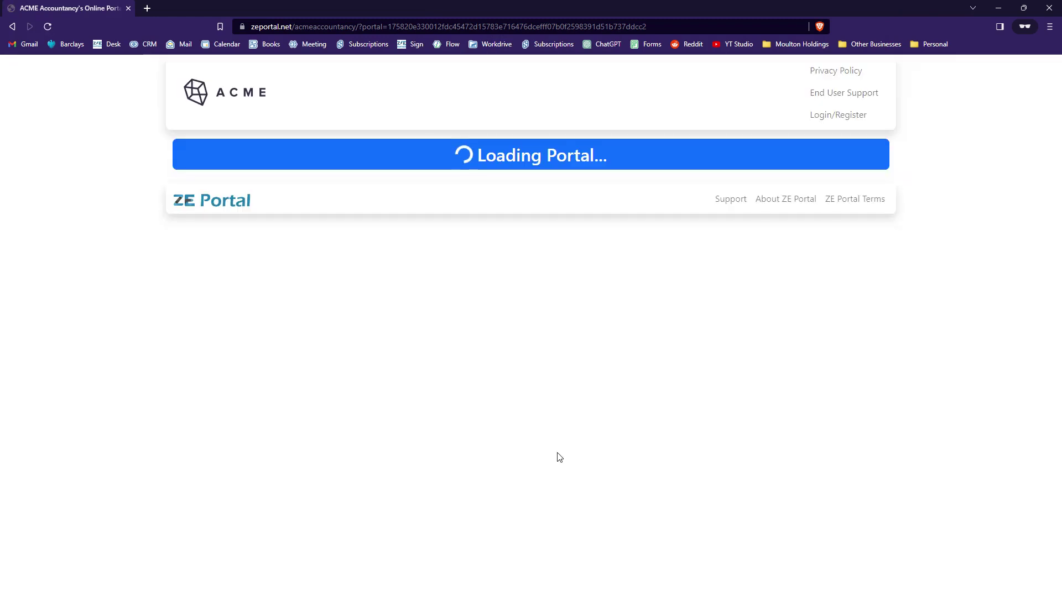
{"action": "scroll", "coordinate": [607, 376], "scroll_direction": "down", "scroll_amount": 5}
{"action": "scroll", "coordinate": [607, 377], "scroll_direction": "down", "scroll_amount": 7}
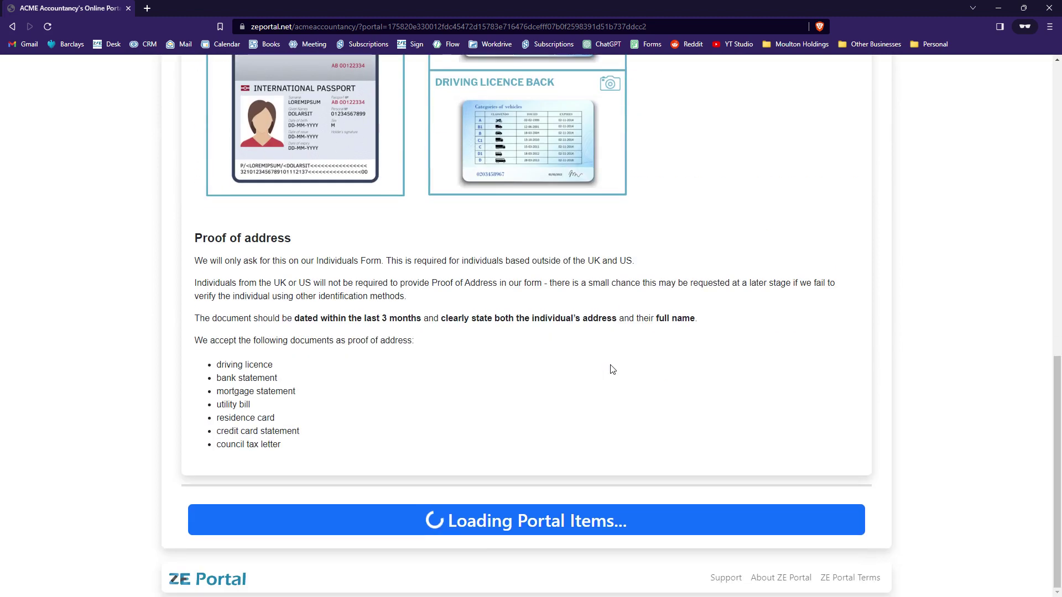
{"action": "scroll", "coordinate": [611, 370], "scroll_direction": "down", "scroll_amount": 5}
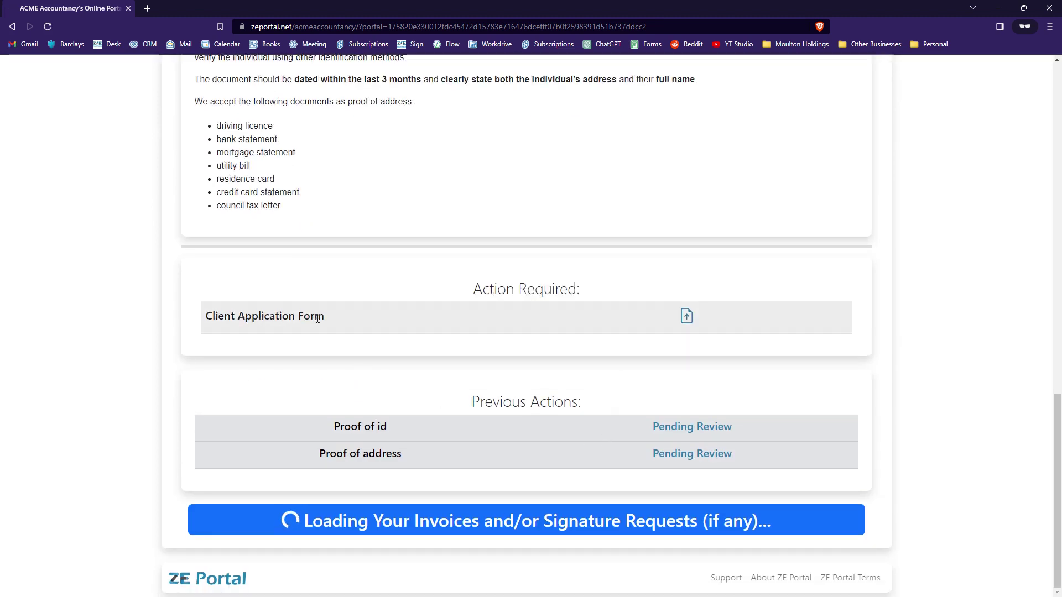
Step: Close the overdue invoice tab and request another Client Engagement Agreement signature email
{"action": "scroll", "coordinate": [402, 337], "scroll_direction": "down", "scroll_amount": 5}
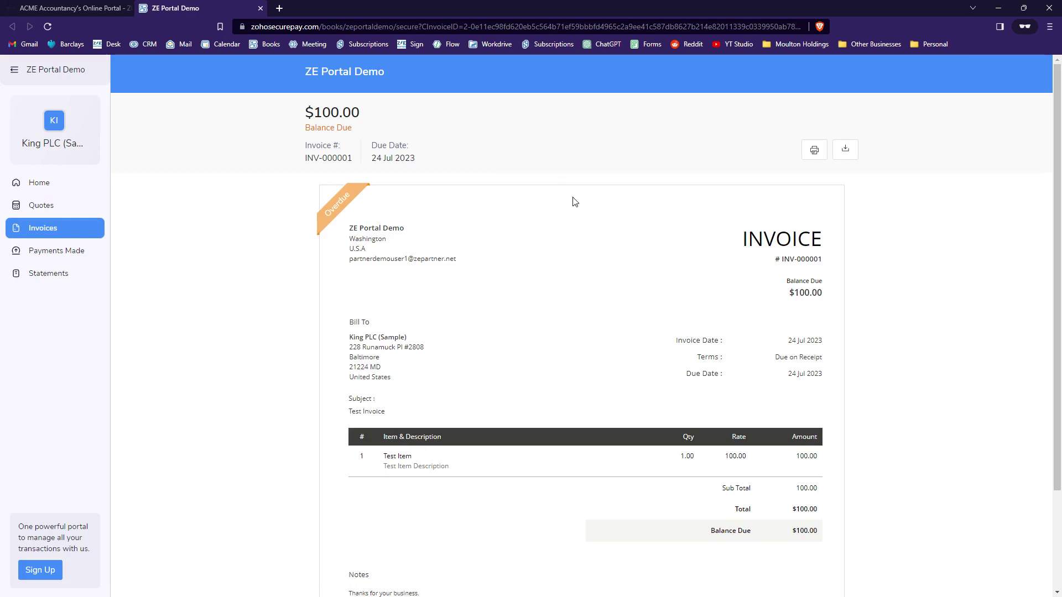
{"action": "left_click", "coordinate": [261, 9]}
{"action": "left_click", "coordinate": [602, 386]}
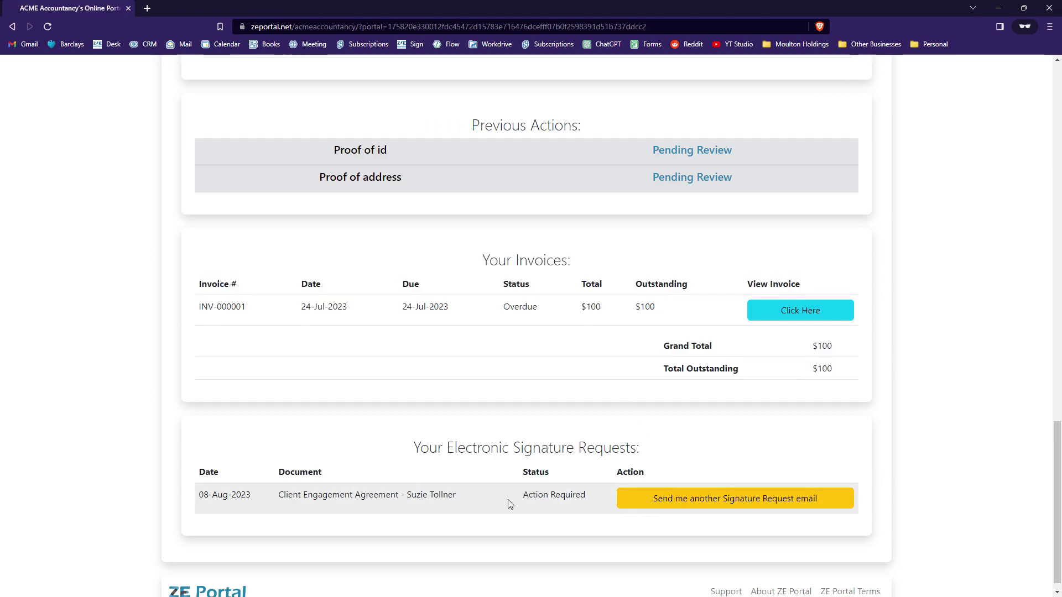
{"action": "left_click_drag", "start_coordinate": [527, 494], "coordinate": [589, 497]}
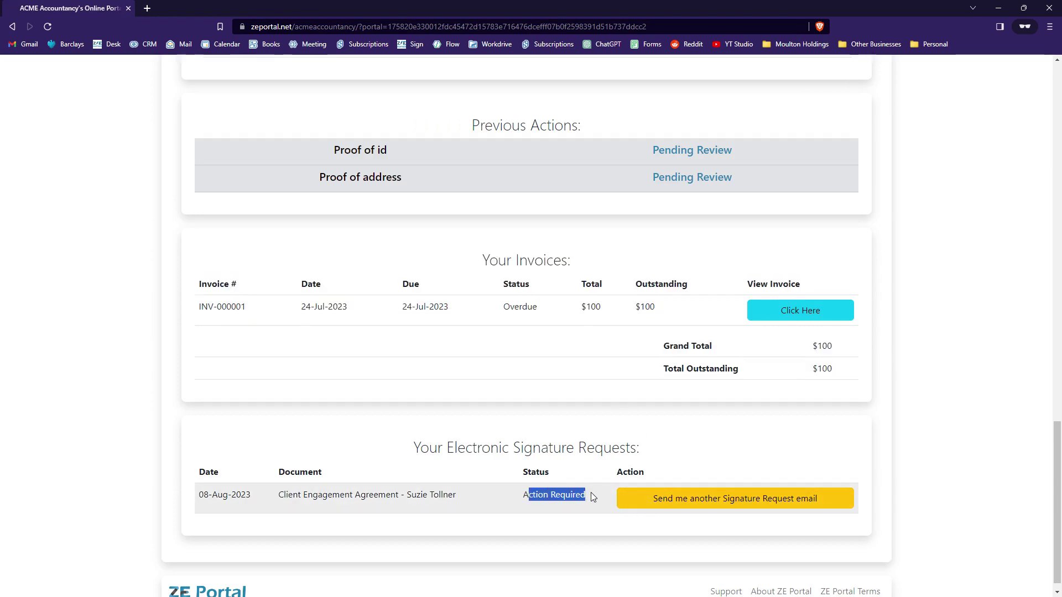
{"action": "left_click", "coordinate": [573, 496]}
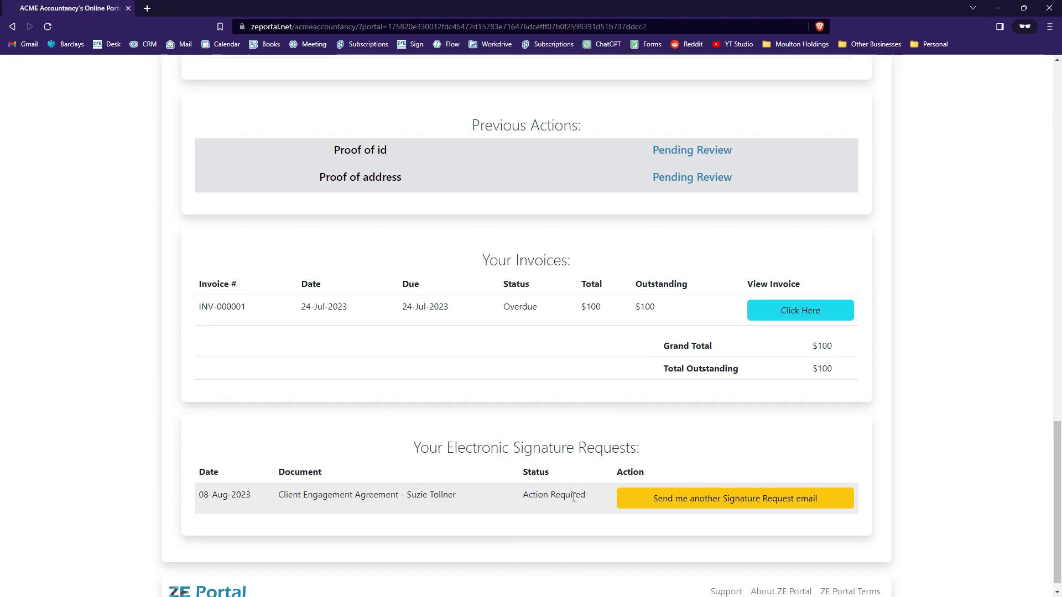
{"action": "left_click", "coordinate": [686, 506]}
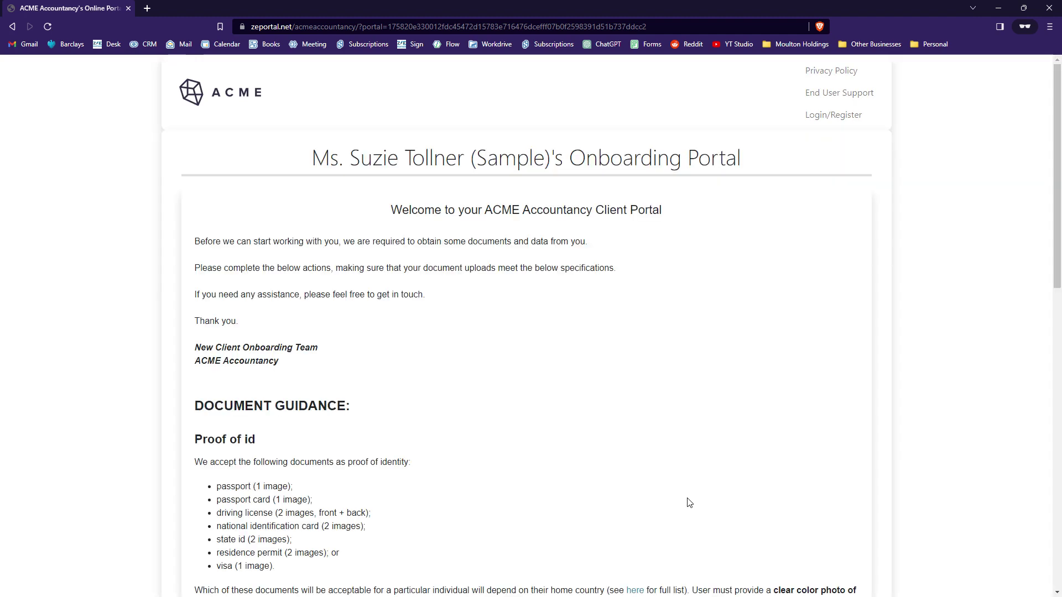
{"action": "scroll", "coordinate": [690, 503], "scroll_direction": "down", "scroll_amount": 12}
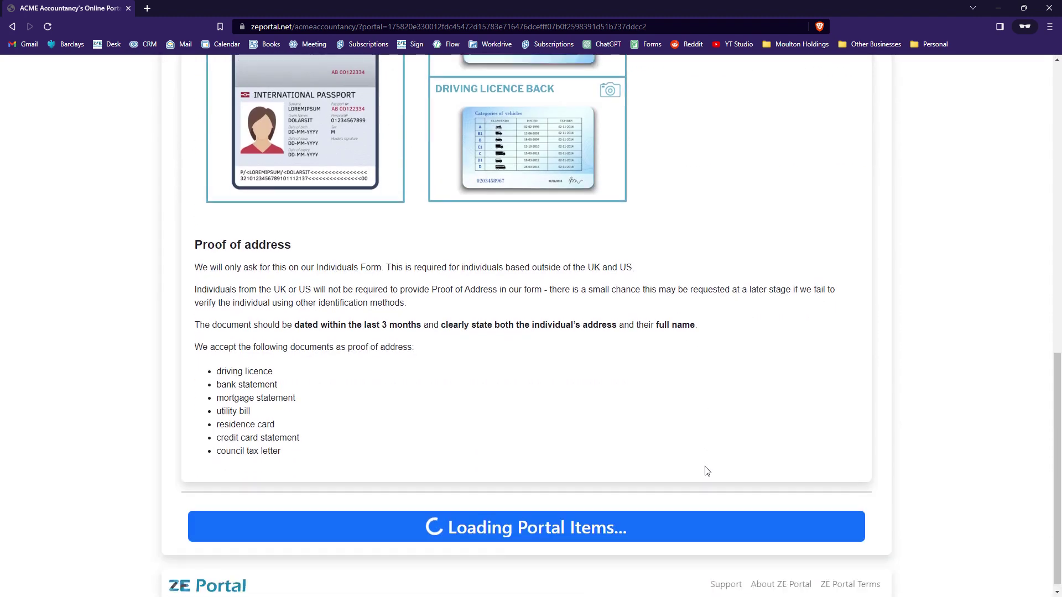
{"action": "scroll", "coordinate": [705, 470], "scroll_direction": "down", "scroll_amount": 5}
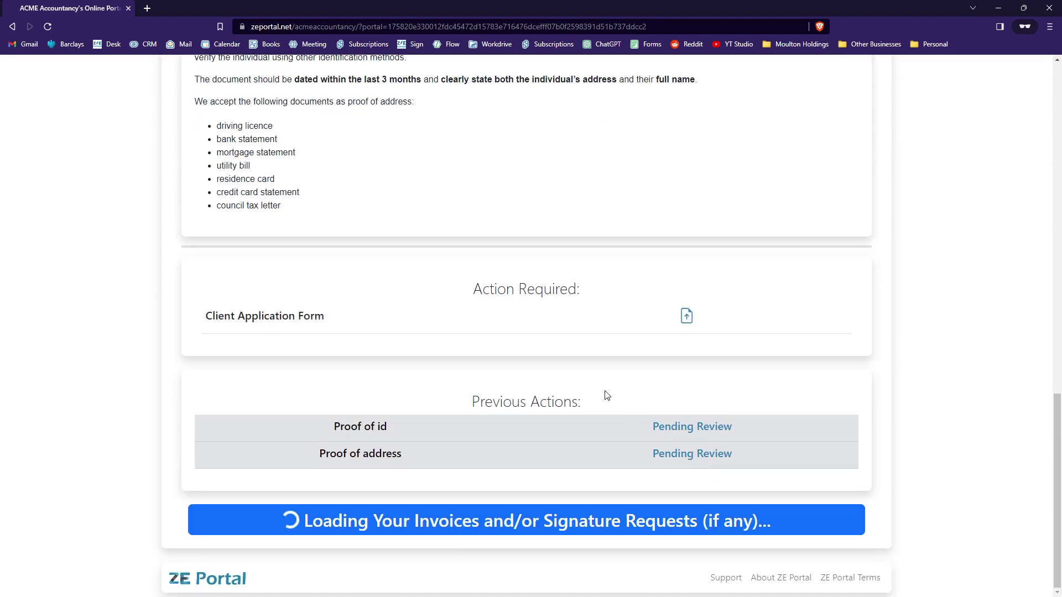
Step: Open the Client Application Form and bring up the Start Signing link's options in the reminder email
{"action": "left_click", "coordinate": [477, 322]}
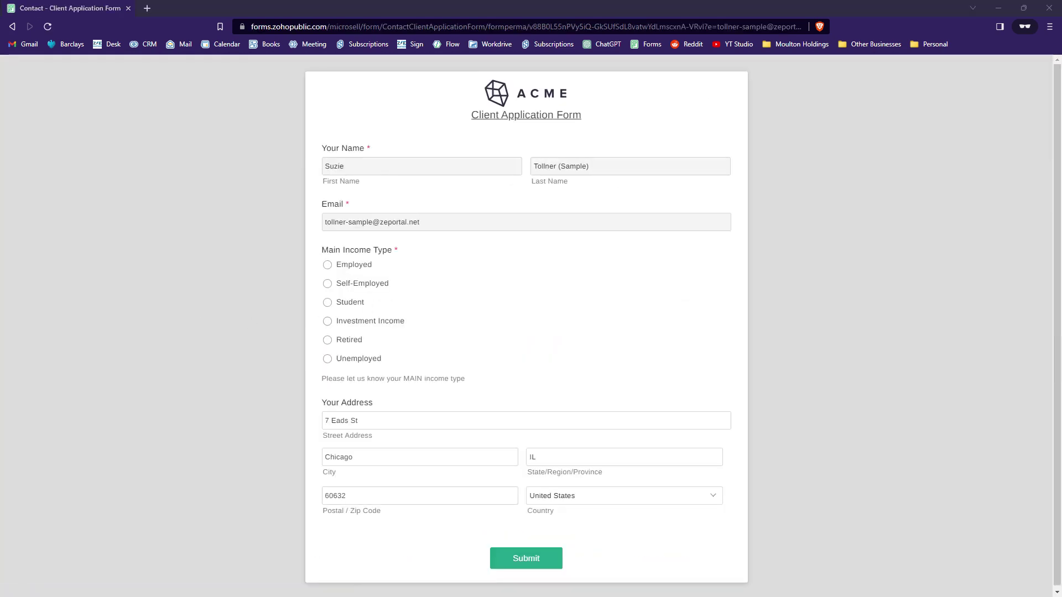
{"action": "key", "text": "alt+Tab"}
{"action": "scroll", "coordinate": [502, 286], "scroll_direction": "down", "scroll_amount": 3}
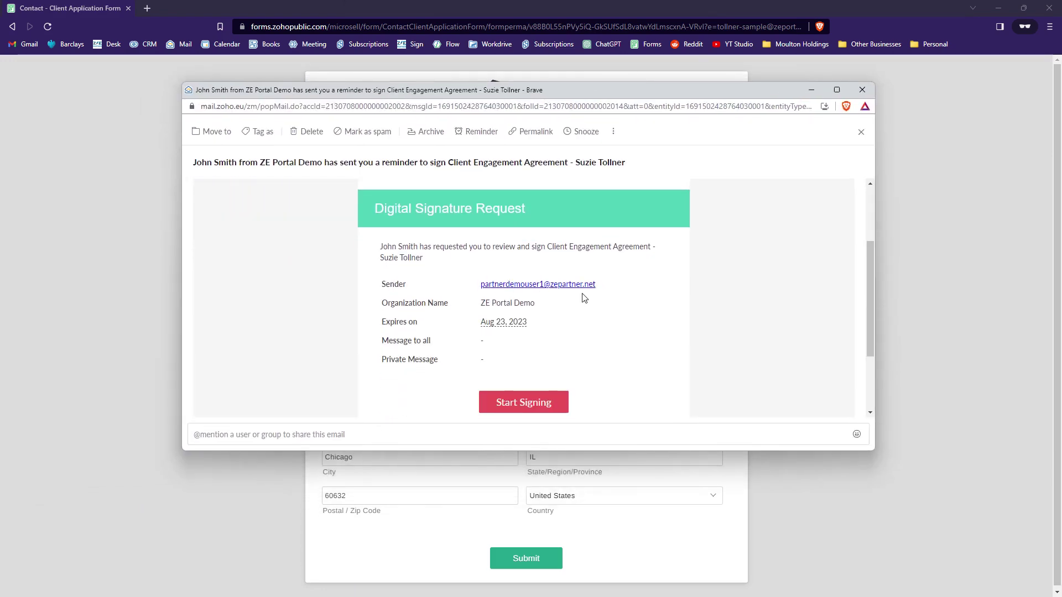
{"action": "right_click", "coordinate": [530, 340]}
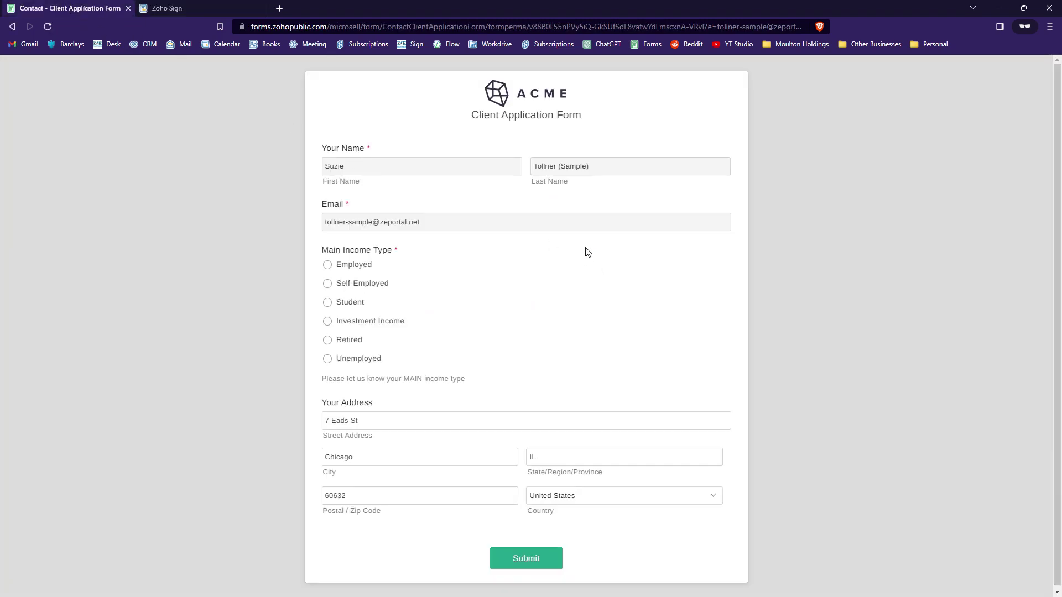
Step: Fill in Employed income, city London, country United Kingdom, and submit the application form
{"action": "scroll", "coordinate": [319, 170], "scroll_direction": "down", "scroll_amount": 1}
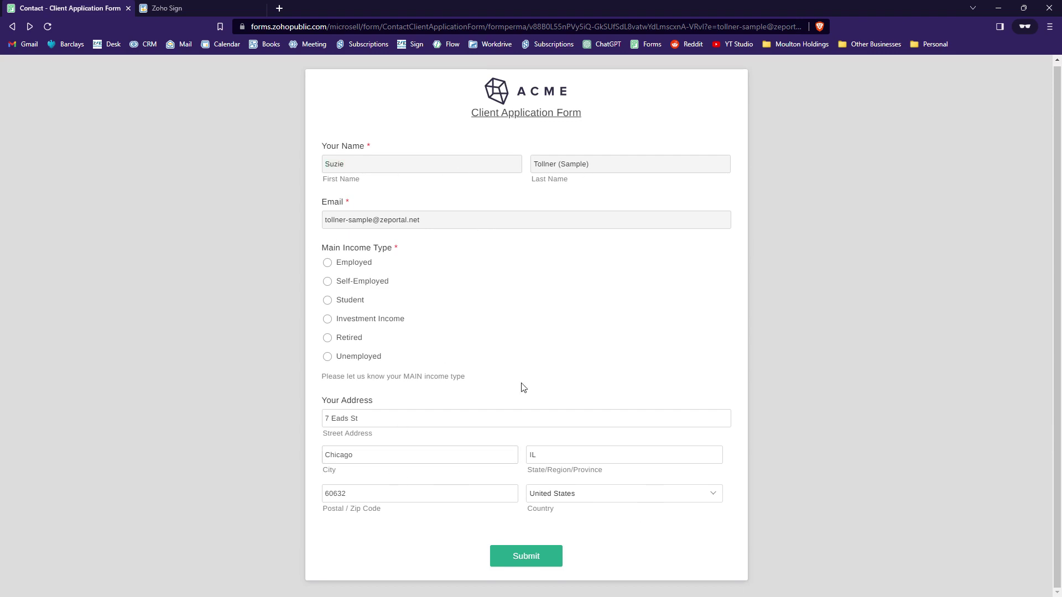
{"action": "left_click", "coordinate": [359, 266]}
{"action": "left_click", "coordinate": [399, 422]}
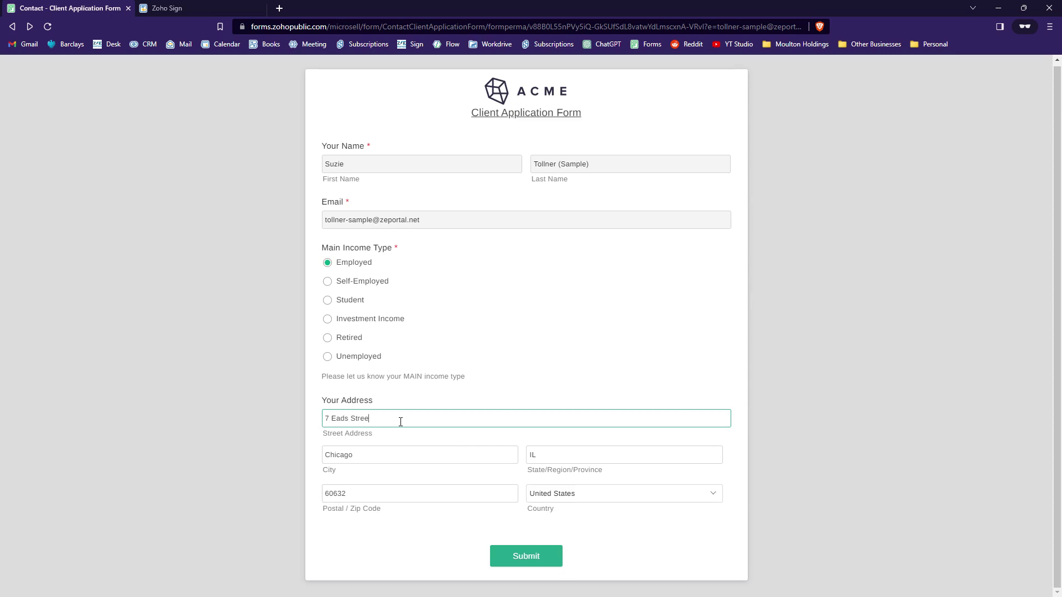
{"action": "left_click", "coordinate": [464, 460]}
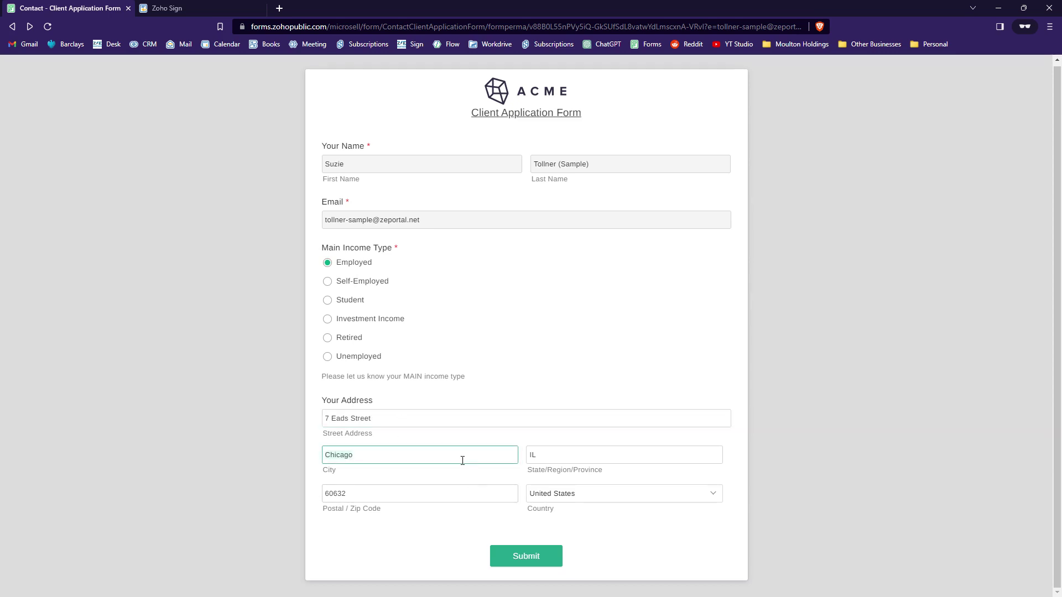
{"action": "type", "text": "London"}
{"action": "key", "text": "Tab"}
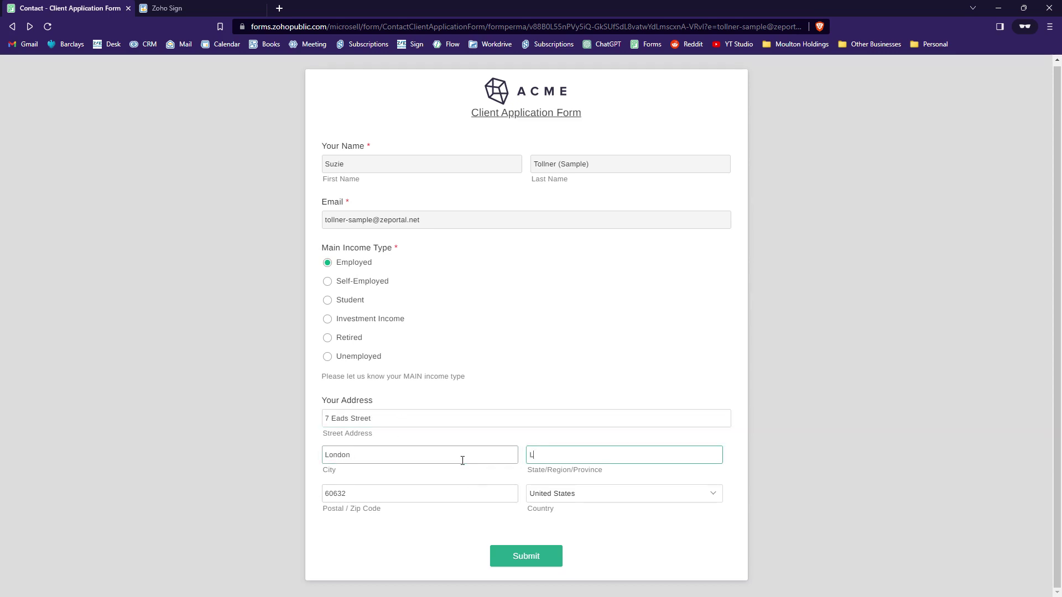
{"action": "left_click", "coordinate": [614, 494]}
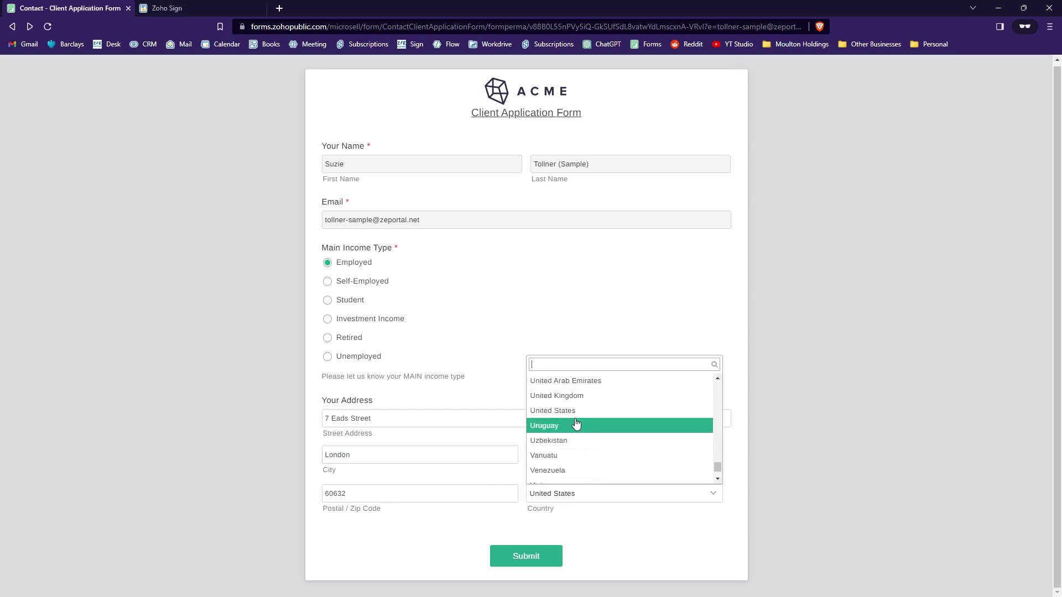
{"action": "left_click", "coordinate": [574, 396]}
{"action": "left_click", "coordinate": [544, 556]}
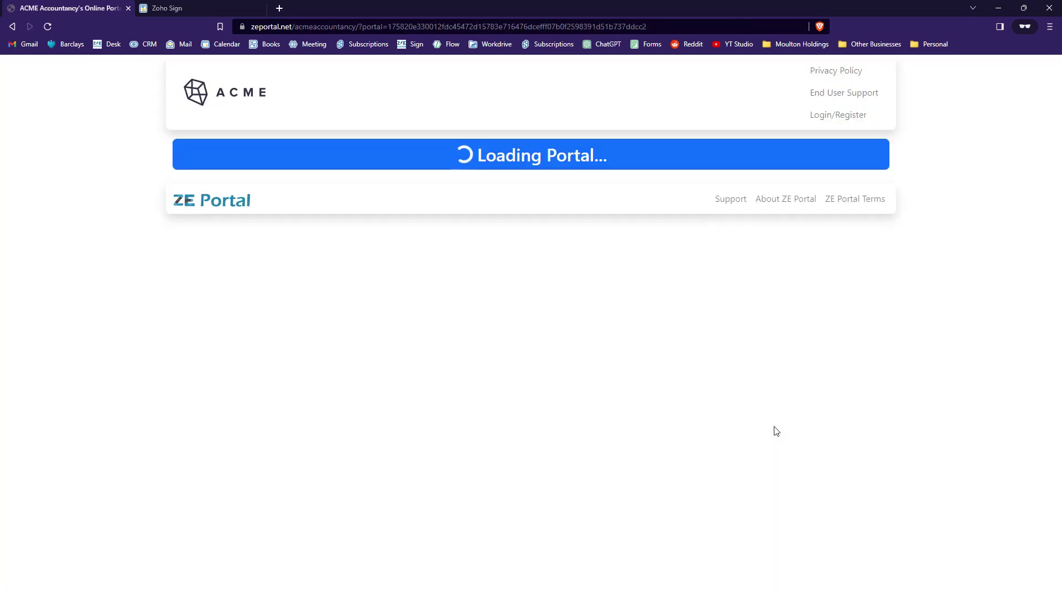
Step: Submit passport.jpg for the Proof of US Citizenship request
{"action": "scroll", "coordinate": [685, 410], "scroll_direction": "down", "scroll_amount": 10}
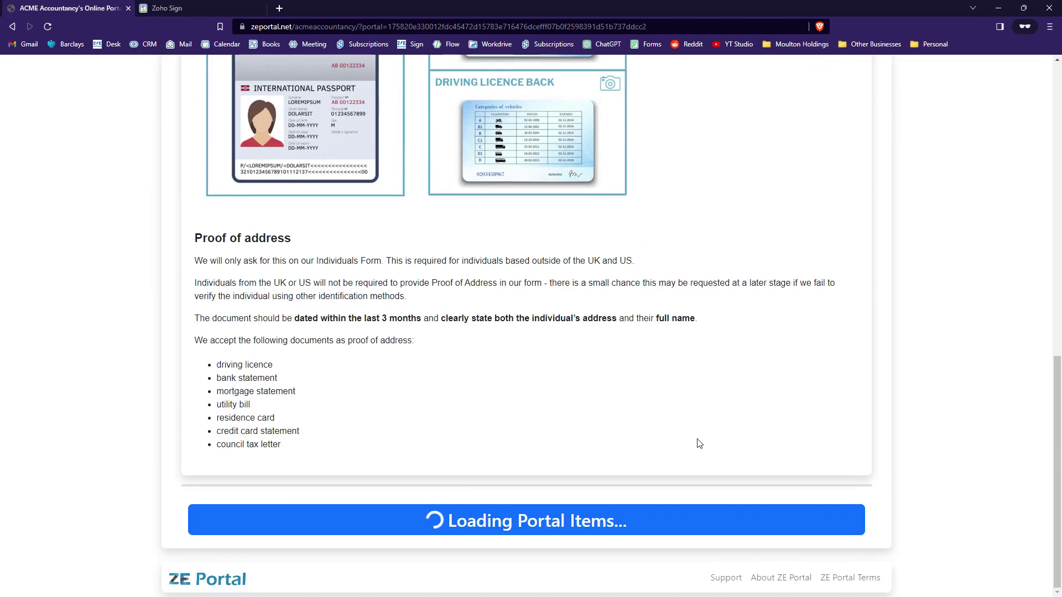
{"action": "scroll", "coordinate": [705, 441], "scroll_direction": "down", "scroll_amount": 5}
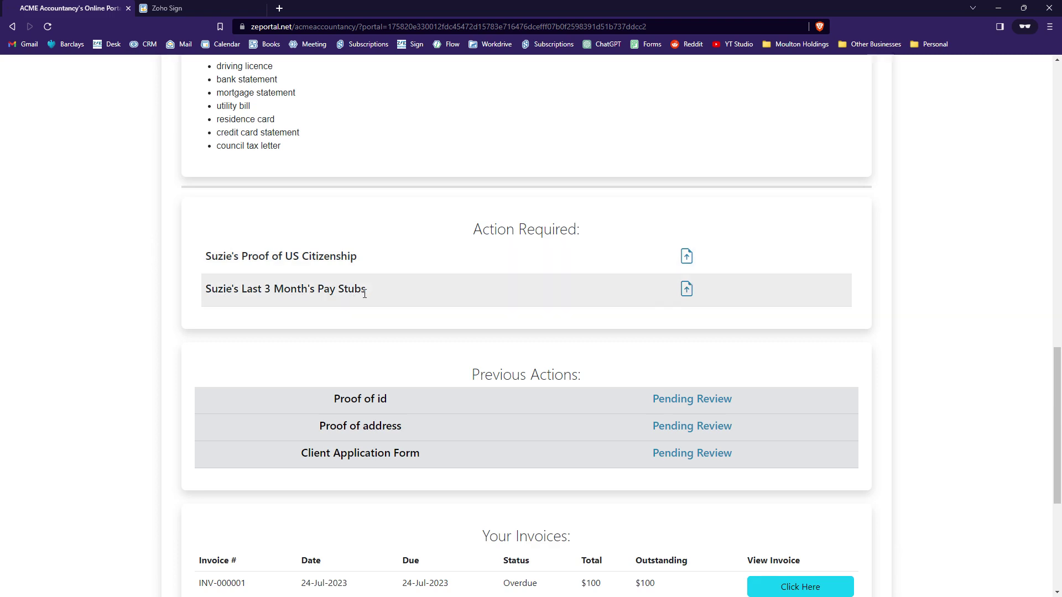
{"action": "left_click", "coordinate": [332, 261]}
{"action": "left_click", "coordinate": [432, 485]}
{"action": "left_click", "coordinate": [193, 173]}
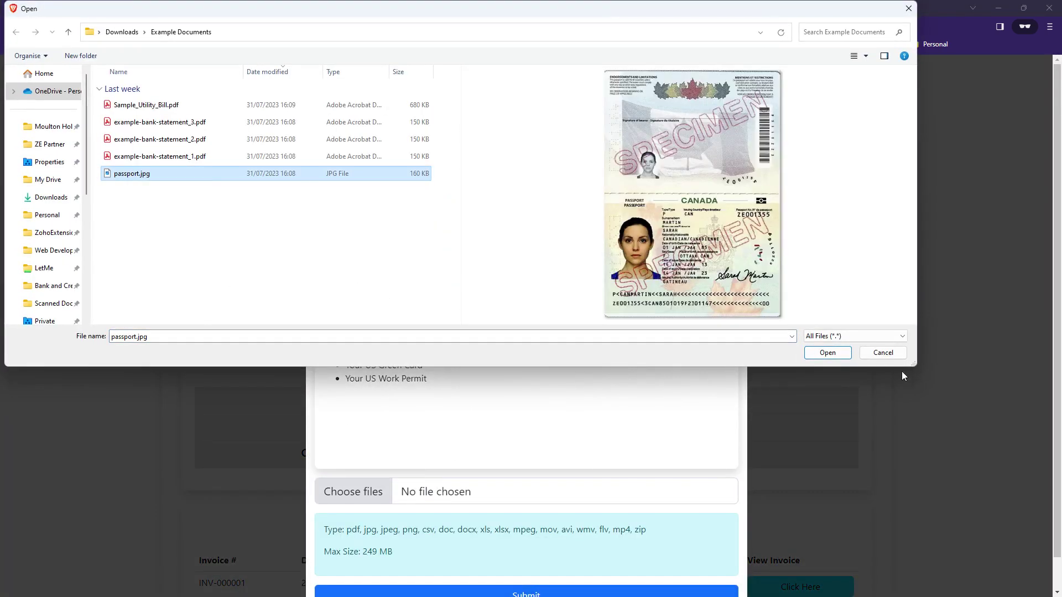
{"action": "left_click", "coordinate": [826, 351]}
{"action": "scroll", "coordinate": [559, 409], "scroll_direction": "down", "scroll_amount": 1}
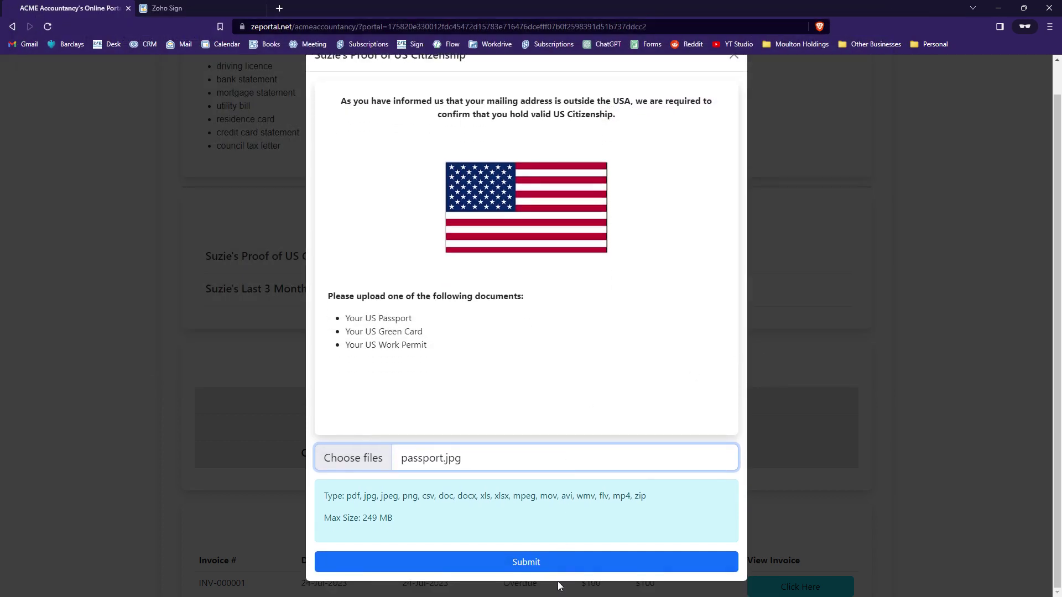
{"action": "left_click", "coordinate": [558, 575]}
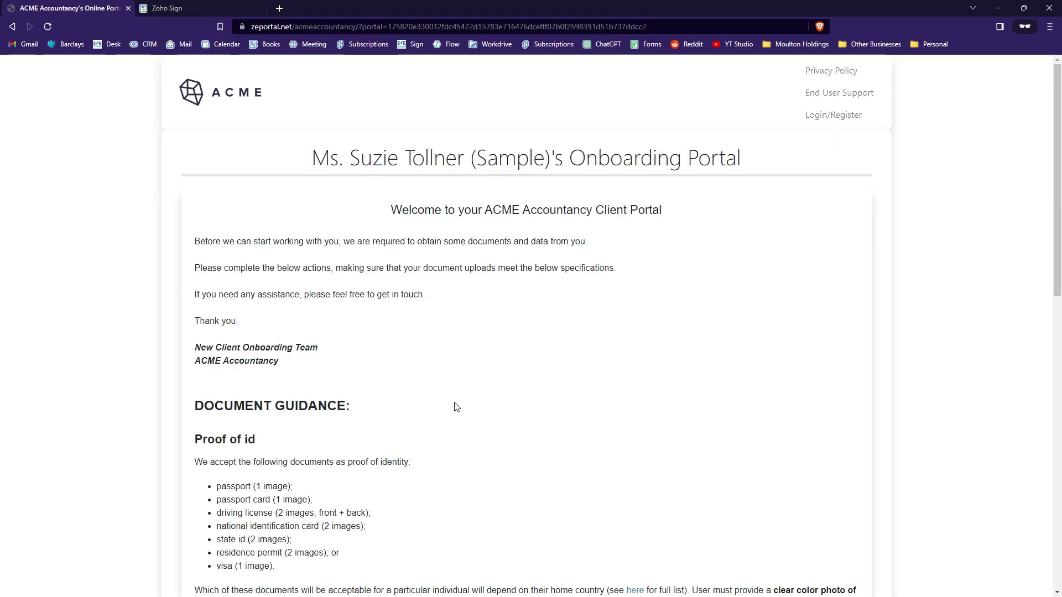
{"action": "scroll", "coordinate": [450, 408], "scroll_direction": "down", "scroll_amount": 12}
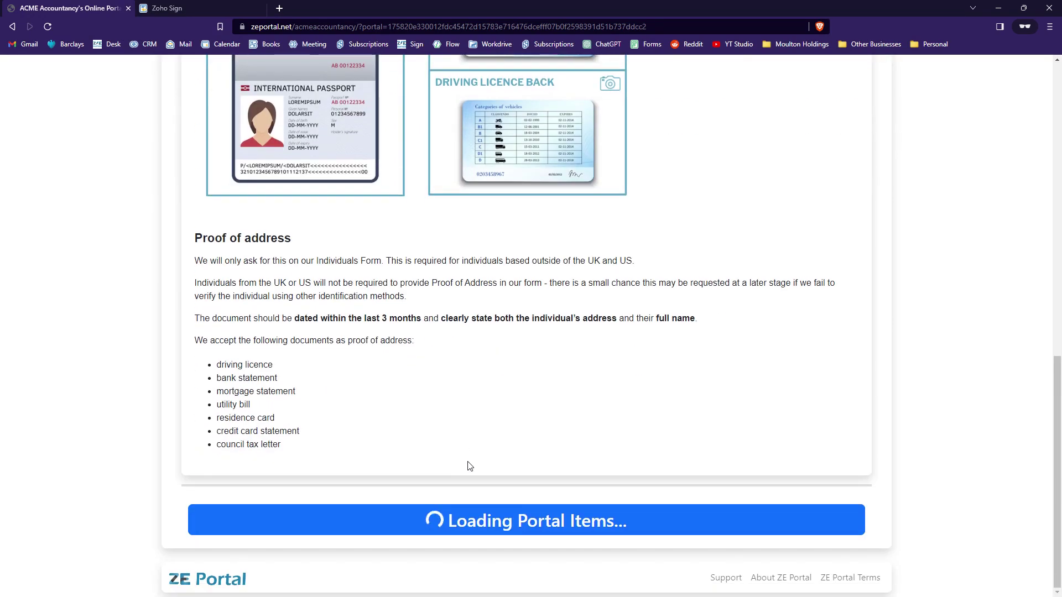
Step: Upload example-bank-statement_1, _2 and _3.pdf for the pay stubs request and submit them
{"action": "scroll", "coordinate": [475, 462], "scroll_direction": "down", "scroll_amount": 5}
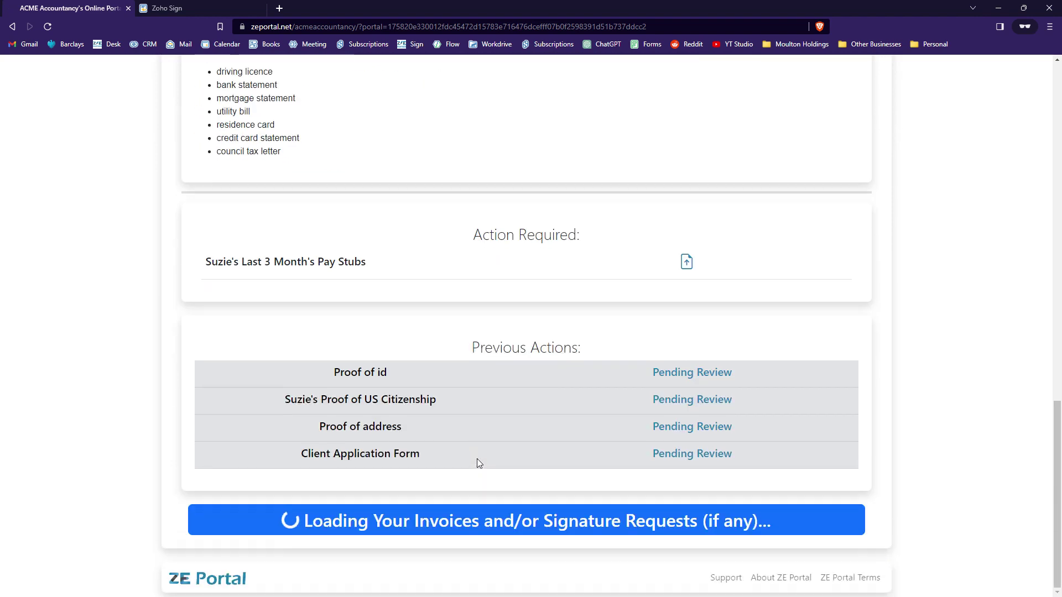
{"action": "left_click", "coordinate": [366, 268]}
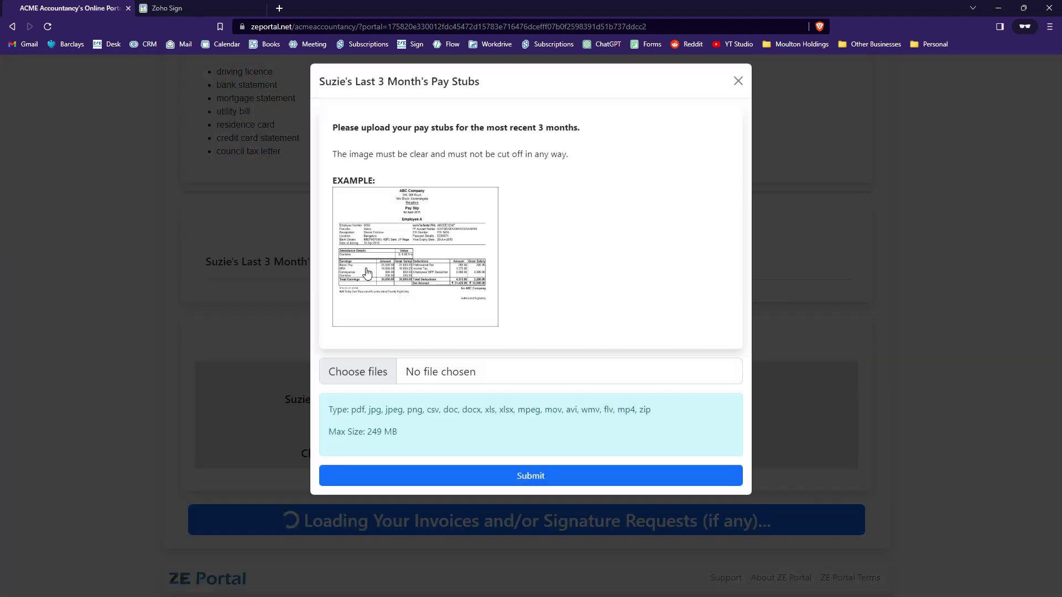
{"action": "left_click", "coordinate": [486, 378]}
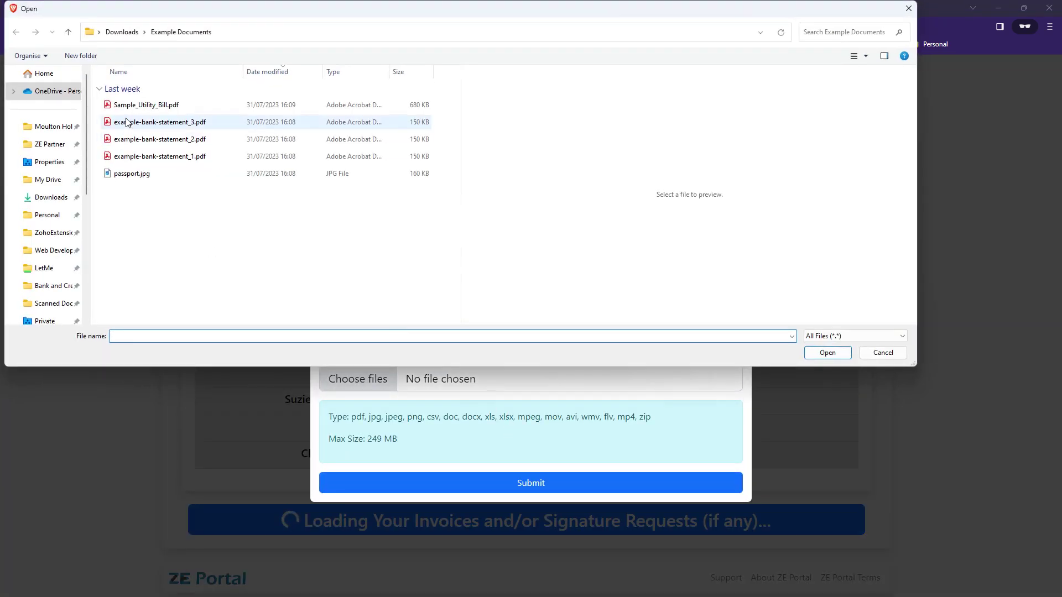
{"action": "left_click", "coordinate": [157, 122]}
{"action": "left_click", "coordinate": [166, 160], "text": "shift"}
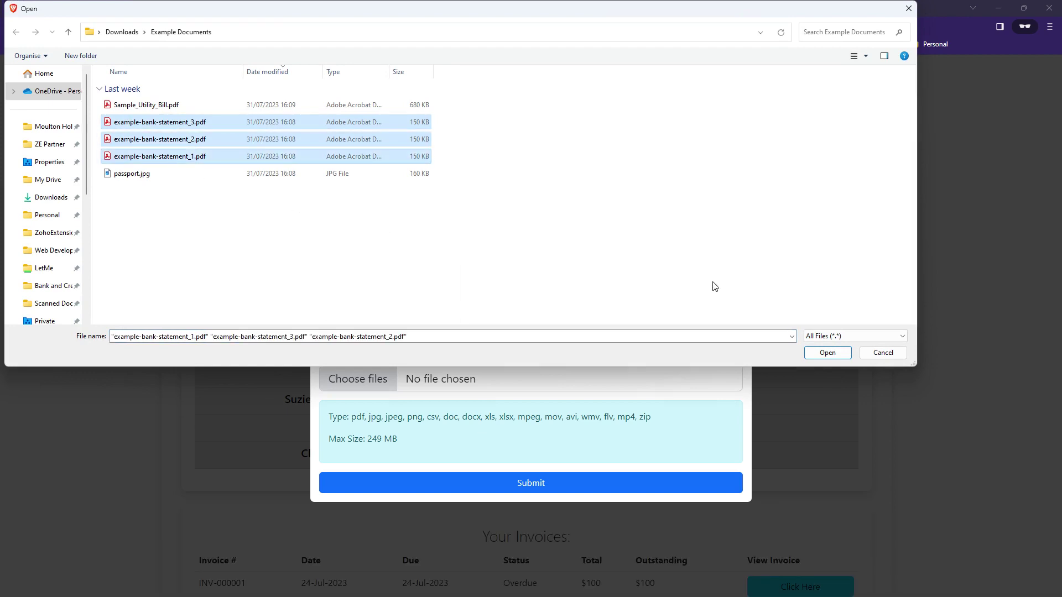
{"action": "left_click", "coordinate": [814, 353]}
{"action": "left_click", "coordinate": [528, 485]}
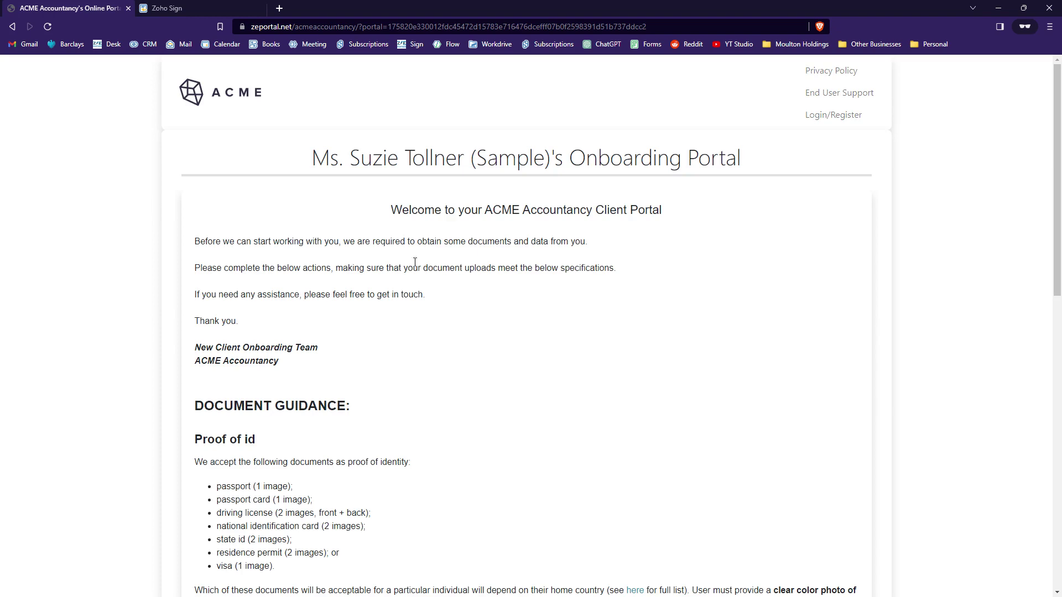
{"action": "scroll", "coordinate": [426, 249], "scroll_direction": "down", "scroll_amount": 12}
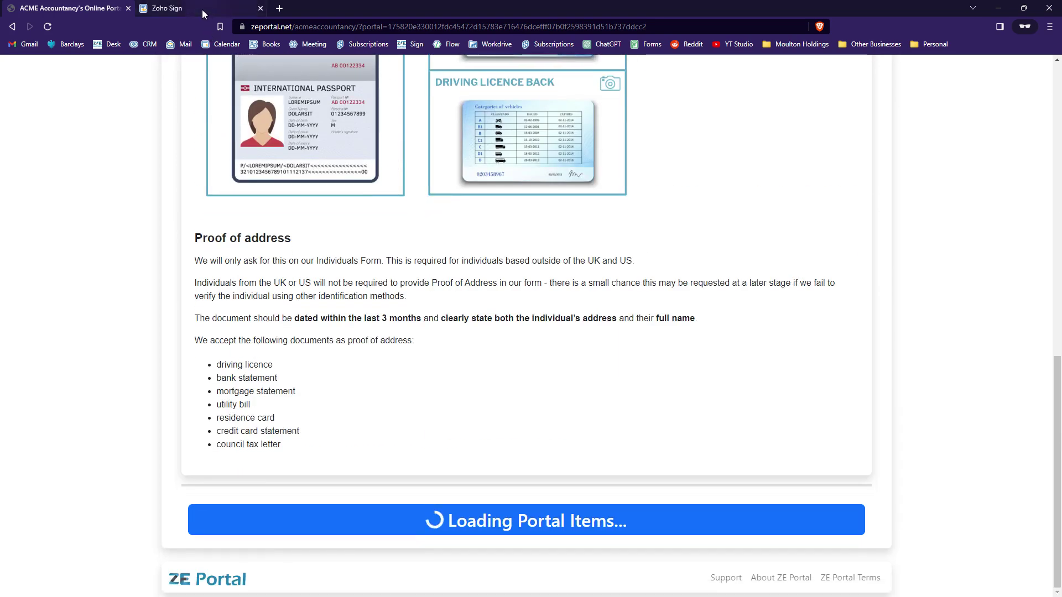
Step: Consent to electronic records, then sign and finish the pending Zoho Sign document
{"action": "left_click", "coordinate": [201, 9]}
{"action": "left_click", "coordinate": [546, 246]}
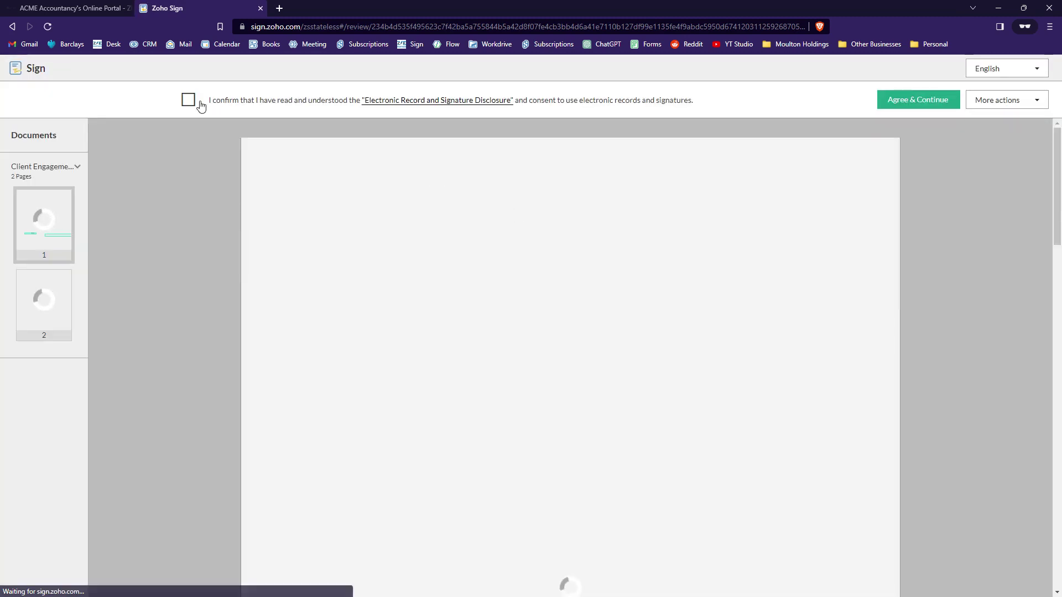
{"action": "left_click", "coordinate": [210, 104]}
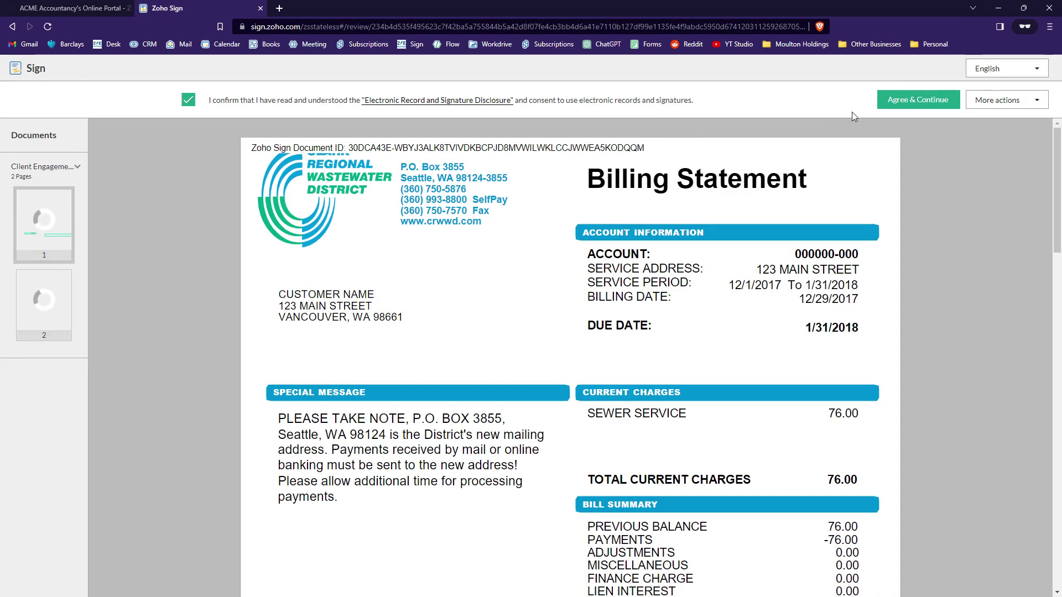
{"action": "left_click", "coordinate": [918, 99]}
{"action": "left_click", "coordinate": [454, 340]}
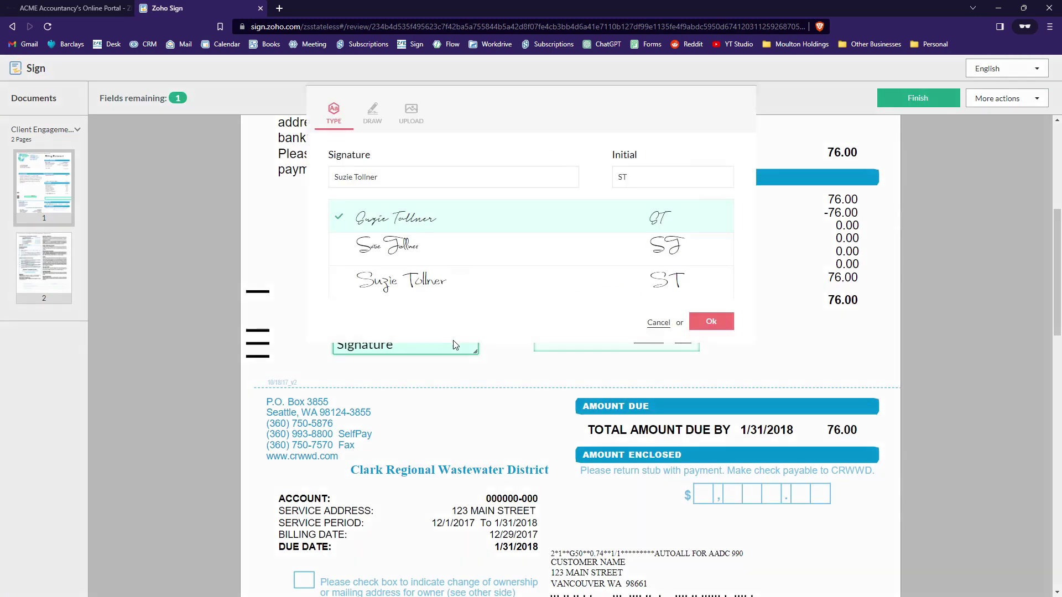
{"action": "left_click", "coordinate": [769, 320]}
{"action": "left_click", "coordinate": [683, 338]}
{"action": "left_click", "coordinate": [917, 102]}
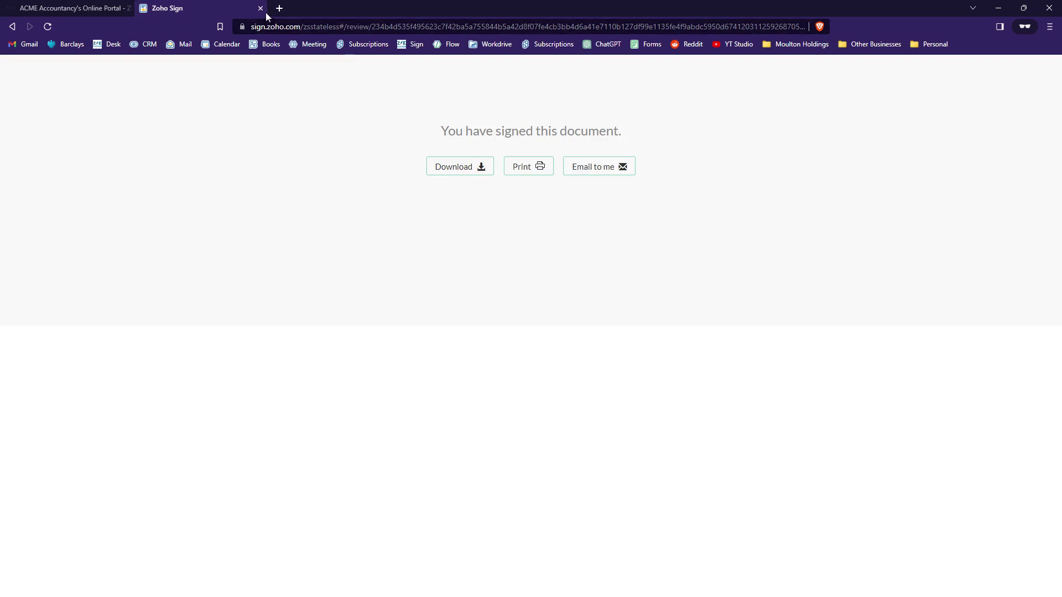
Step: Close the signed document and confirm the portal says no action is required
{"action": "left_click", "coordinate": [259, 8]}
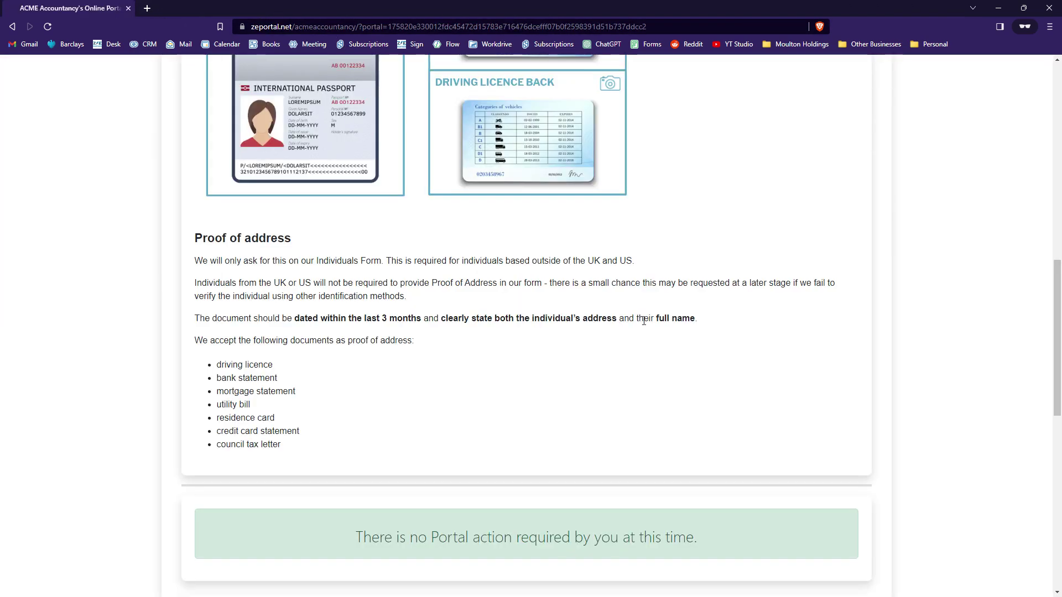
{"action": "scroll", "coordinate": [649, 326], "scroll_direction": "down", "scroll_amount": 3}
{"action": "left_click_drag", "start_coordinate": [354, 375], "coordinate": [711, 376]}
{"action": "left_click", "coordinate": [710, 375]}
Step: Reload the onboarding portal record to show the client's latest activity
{"action": "scroll", "coordinate": [569, 429], "scroll_direction": "down", "scroll_amount": 1}
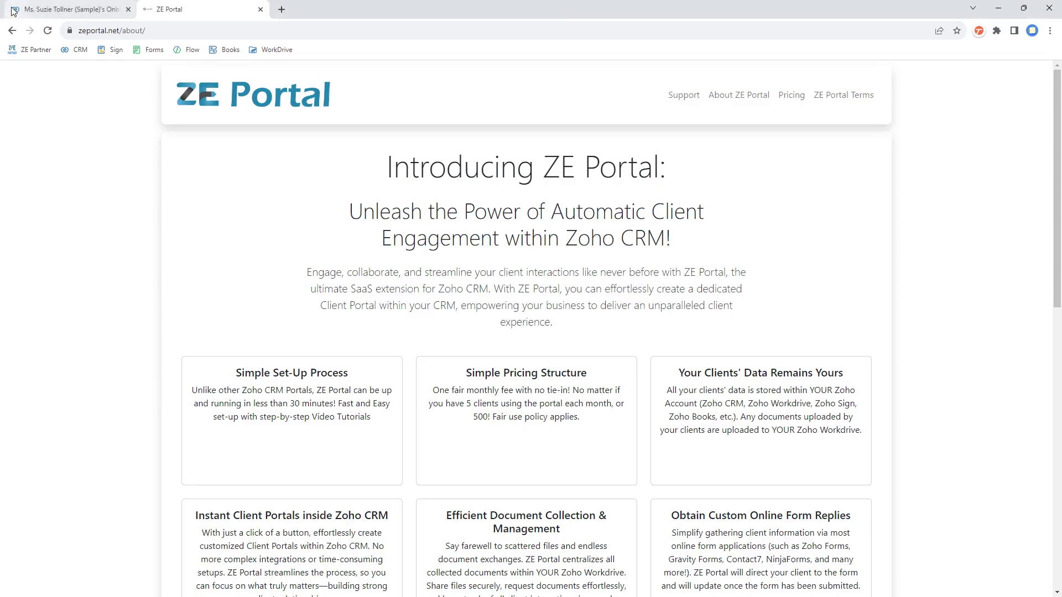
{"action": "left_click", "coordinate": [13, 11]}
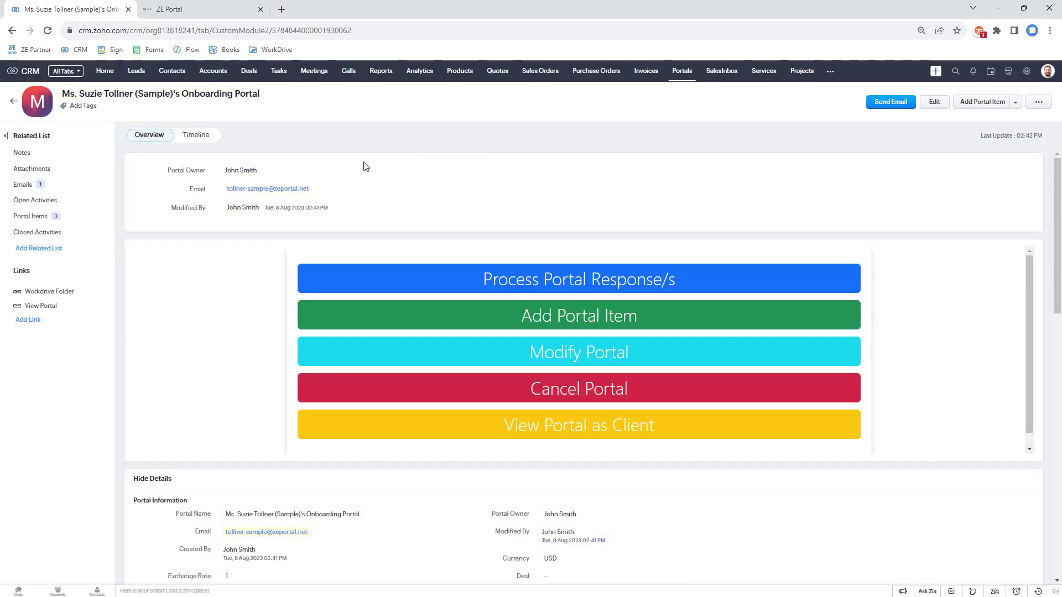
{"action": "right_click", "coordinate": [504, 238]}
{"action": "left_click", "coordinate": [544, 264]}
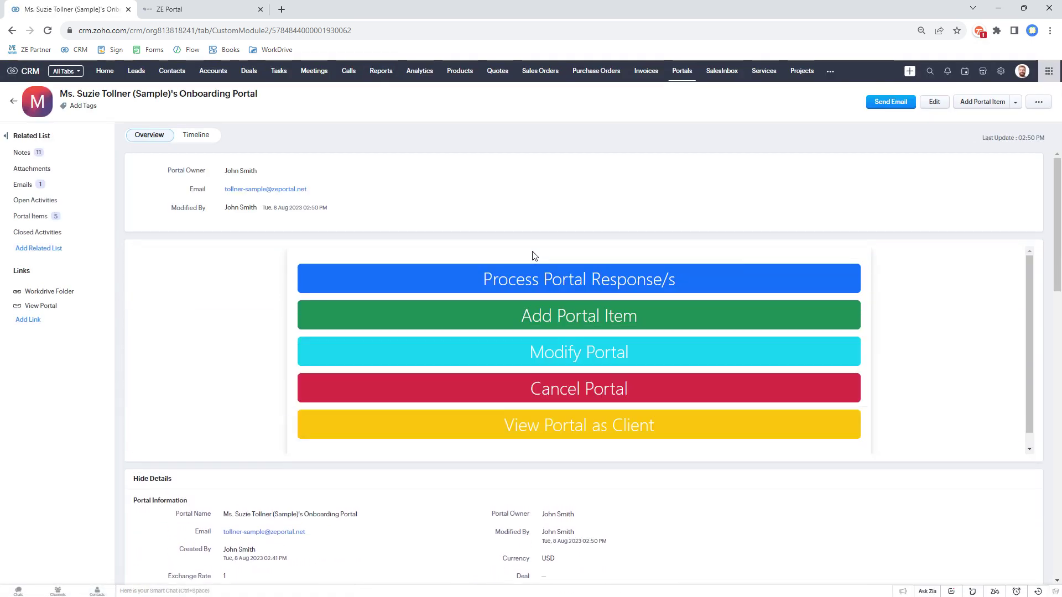
{"action": "scroll", "coordinate": [534, 255], "scroll_direction": "down", "scroll_amount": 10}
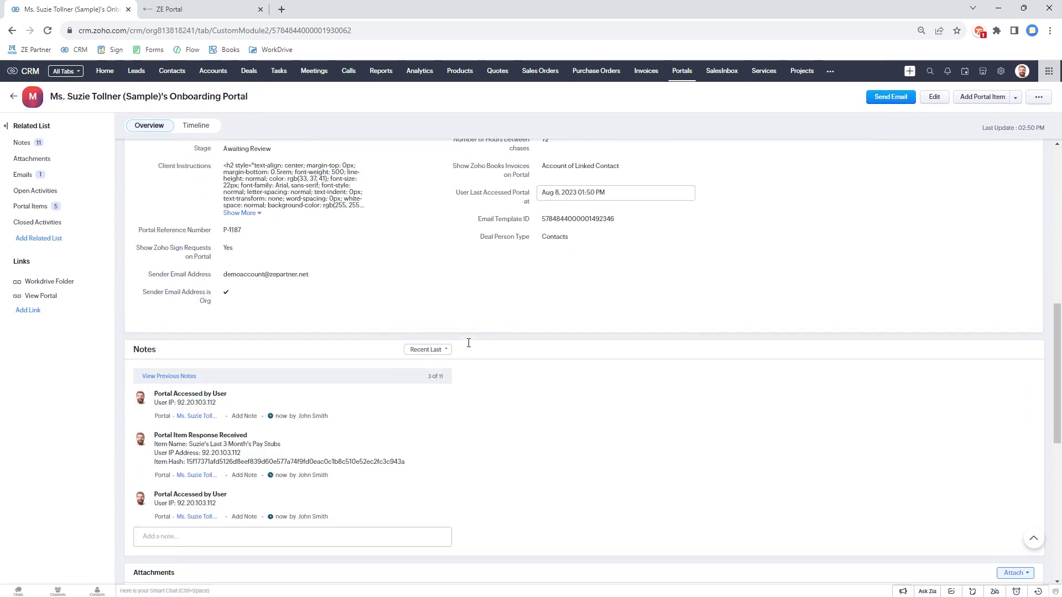
{"action": "scroll", "coordinate": [487, 347], "scroll_direction": "up", "scroll_amount": 4}
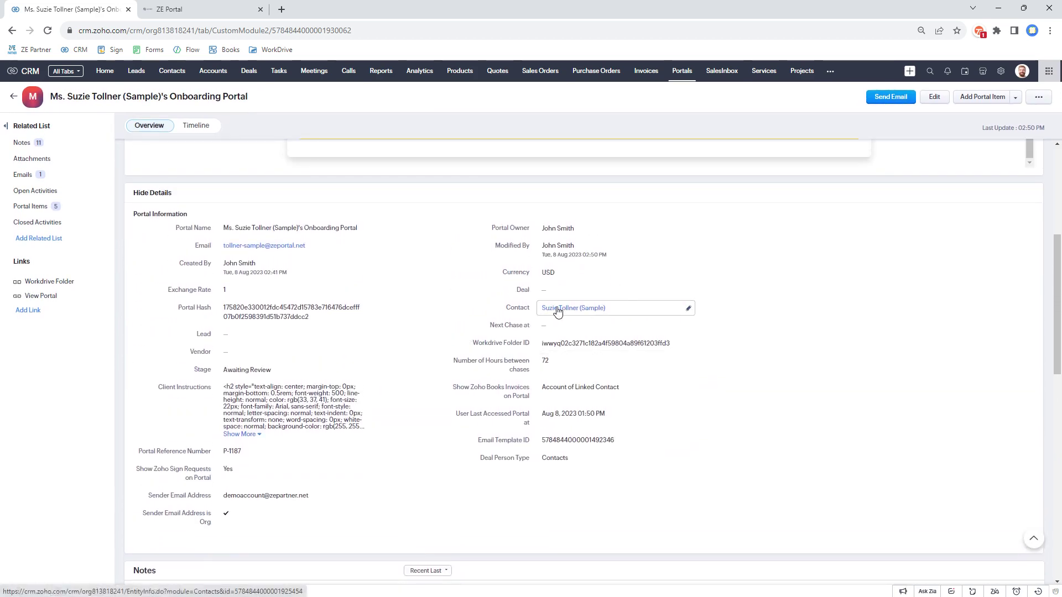
Step: Check that the linked contact's mailing address is now London, United Kingdom, then return to the portal record
{"action": "left_click", "coordinate": [558, 313]}
{"action": "left_click", "coordinate": [220, 17]}
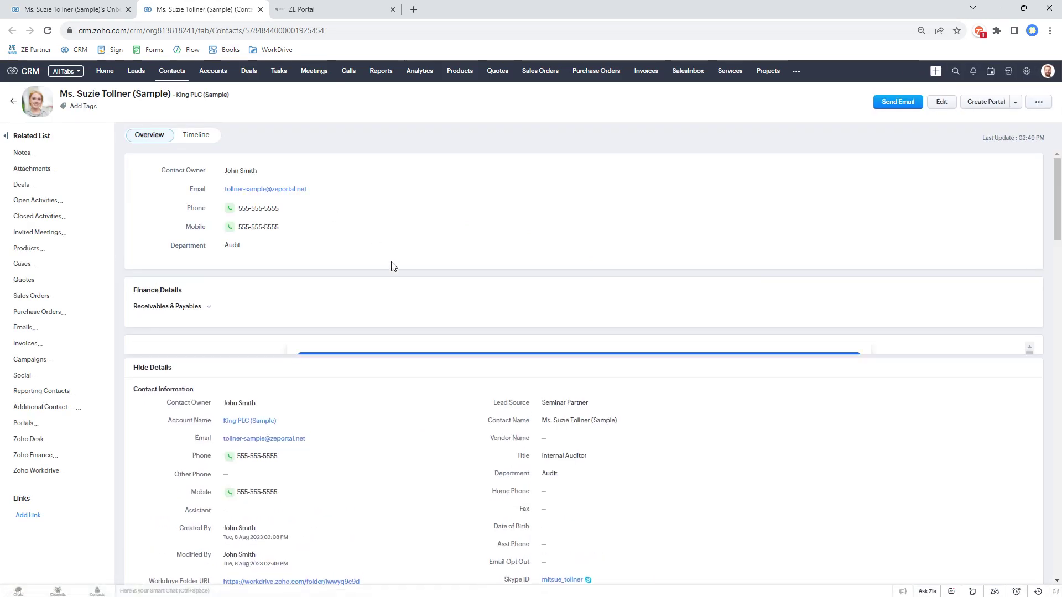
{"action": "scroll", "coordinate": [396, 270], "scroll_direction": "down", "scroll_amount": 7}
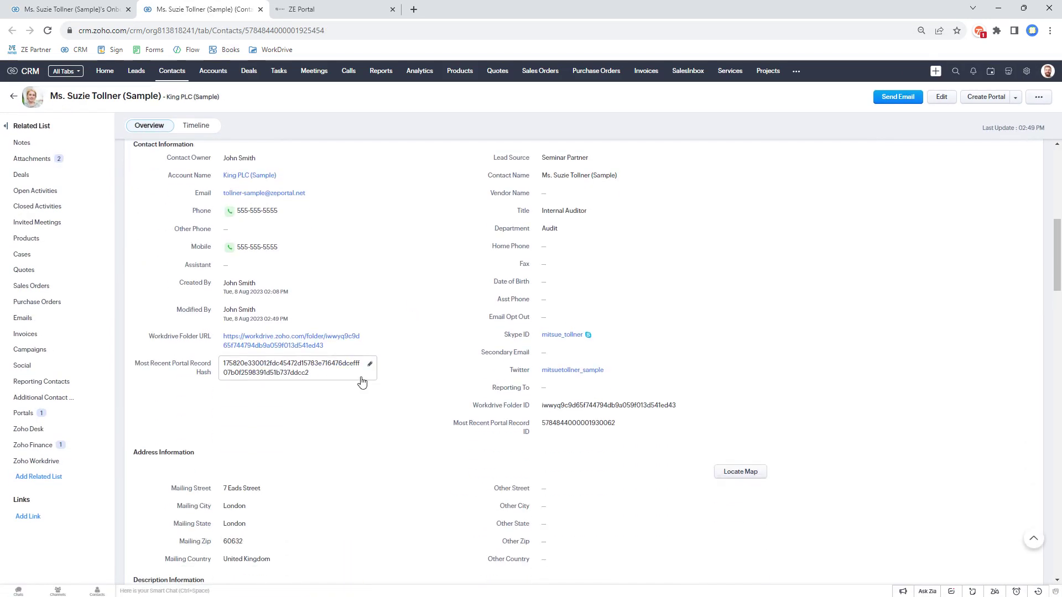
{"action": "scroll", "coordinate": [362, 381], "scroll_direction": "down", "scroll_amount": 3}
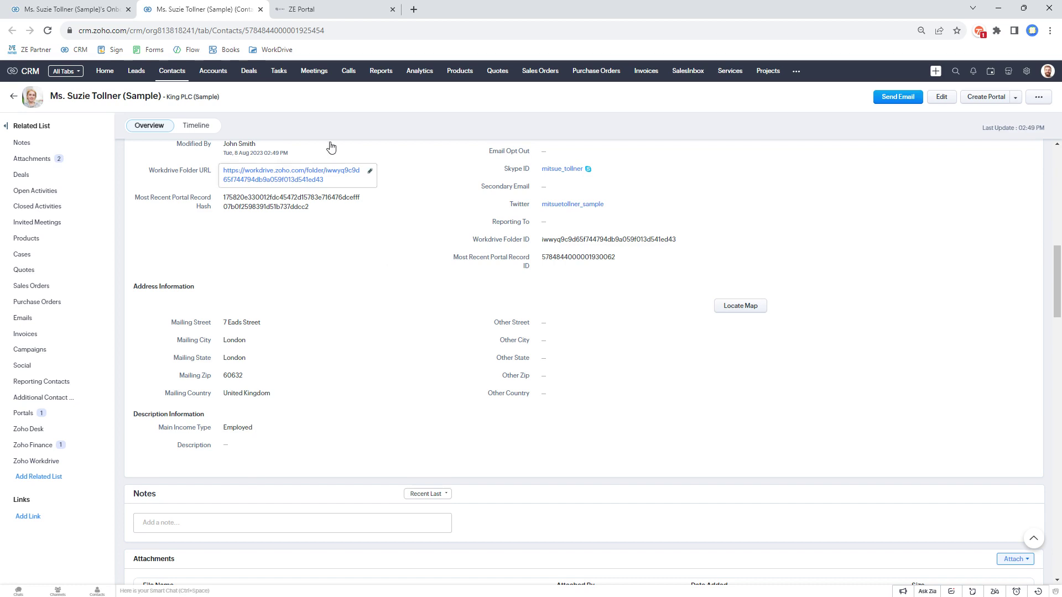
{"action": "left_click", "coordinate": [72, 9]}
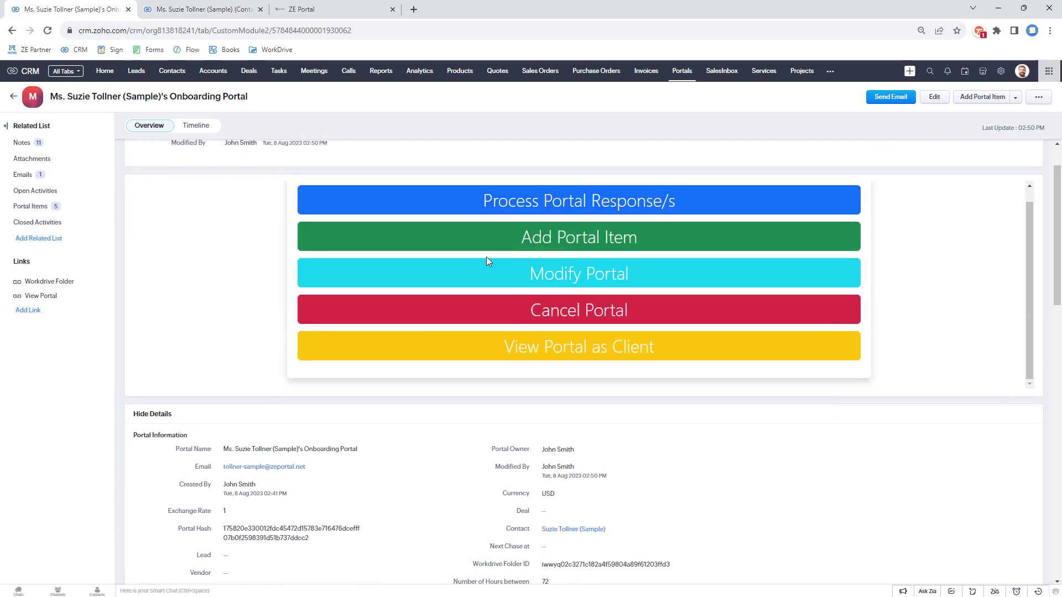
Step: View the portal responses awaiting processing, then go to the Home dashboard's Client Portal Items list
{"action": "left_click", "coordinate": [578, 212]}
{"action": "scroll", "coordinate": [608, 248], "scroll_direction": "down", "scroll_amount": 2}
{"action": "scroll", "coordinate": [618, 231], "scroll_direction": "up", "scroll_amount": 1}
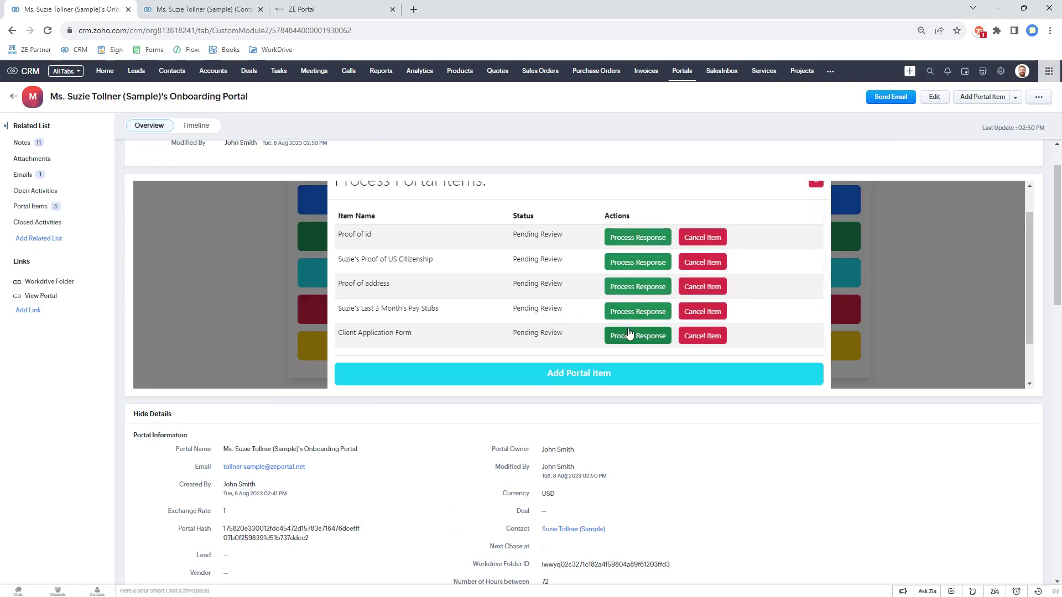
{"action": "left_click", "coordinate": [105, 70]}
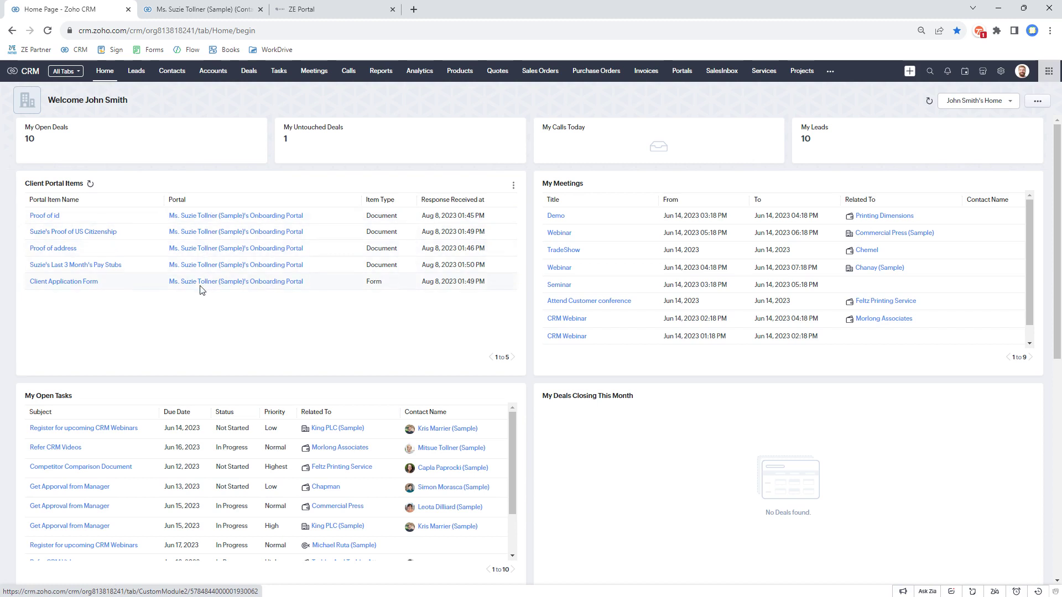
Step: Accept and submit the Client Application Form portal response
{"action": "left_click", "coordinate": [71, 282]}
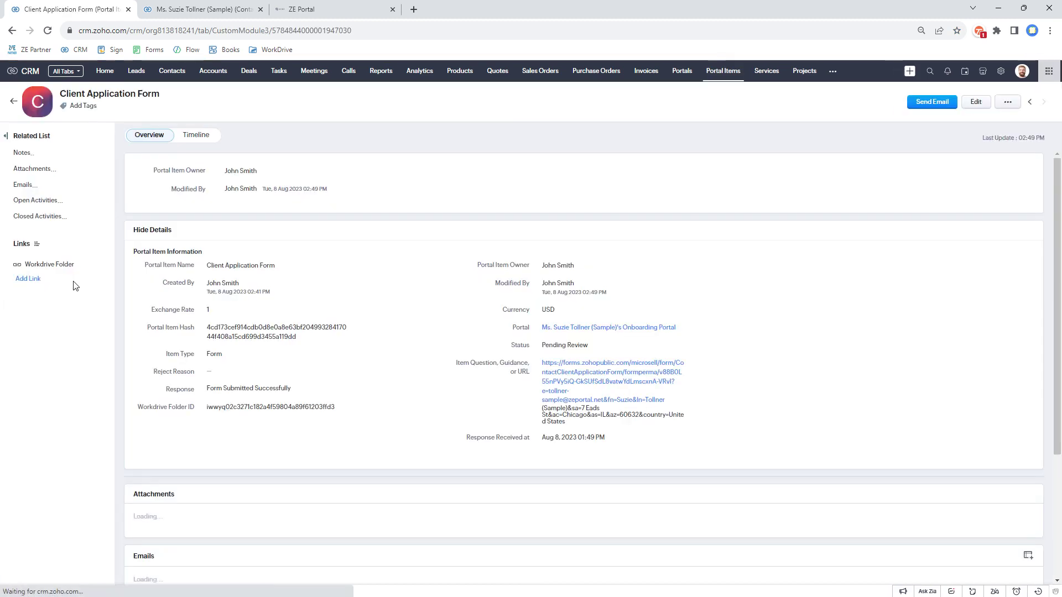
{"action": "left_click", "coordinate": [518, 244]}
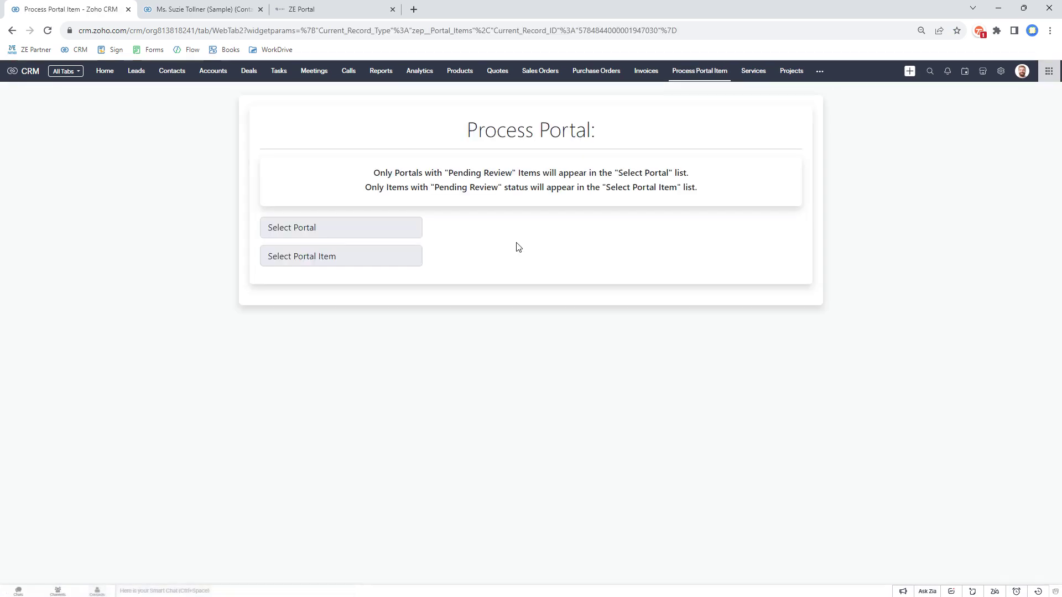
{"action": "left_click", "coordinate": [419, 386]}
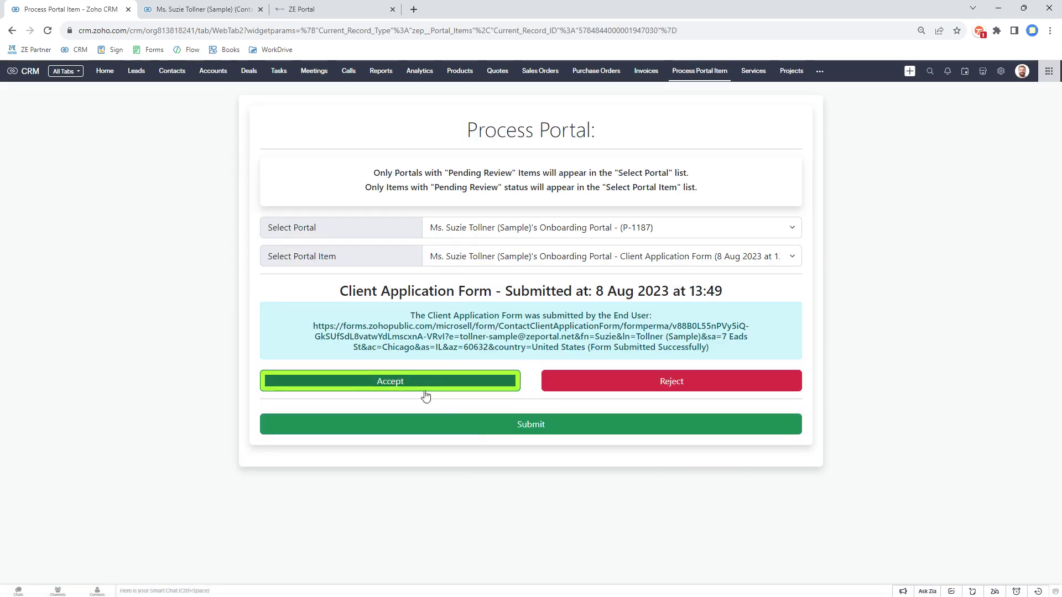
{"action": "left_click", "coordinate": [476, 426]}
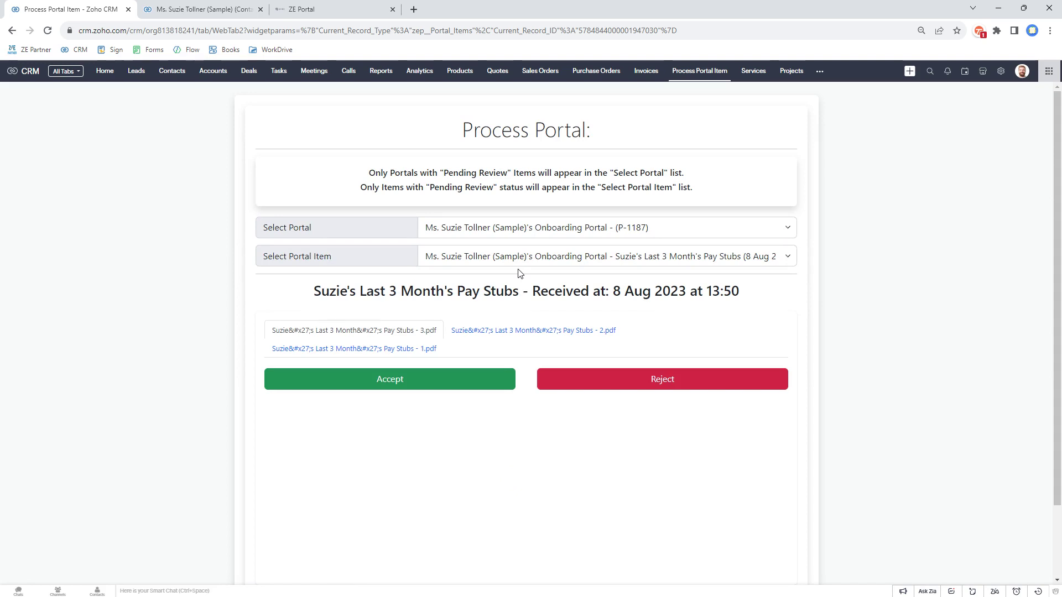
Step: Preview the pay stub PDFs on the pay stubs item
{"action": "scroll", "coordinate": [520, 274], "scroll_direction": "down", "scroll_amount": 1}
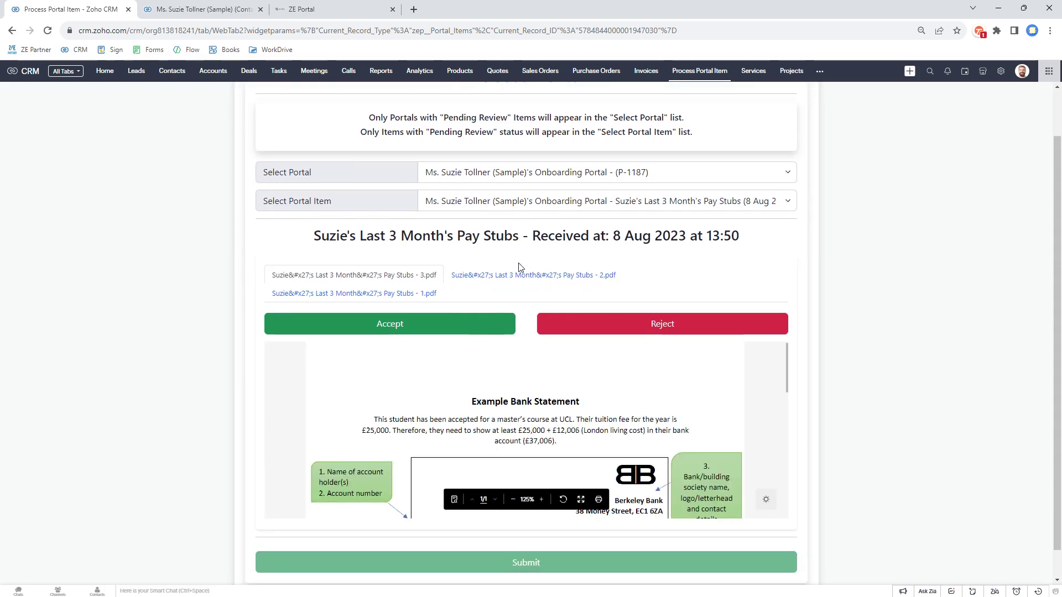
{"action": "left_click", "coordinate": [462, 330]}
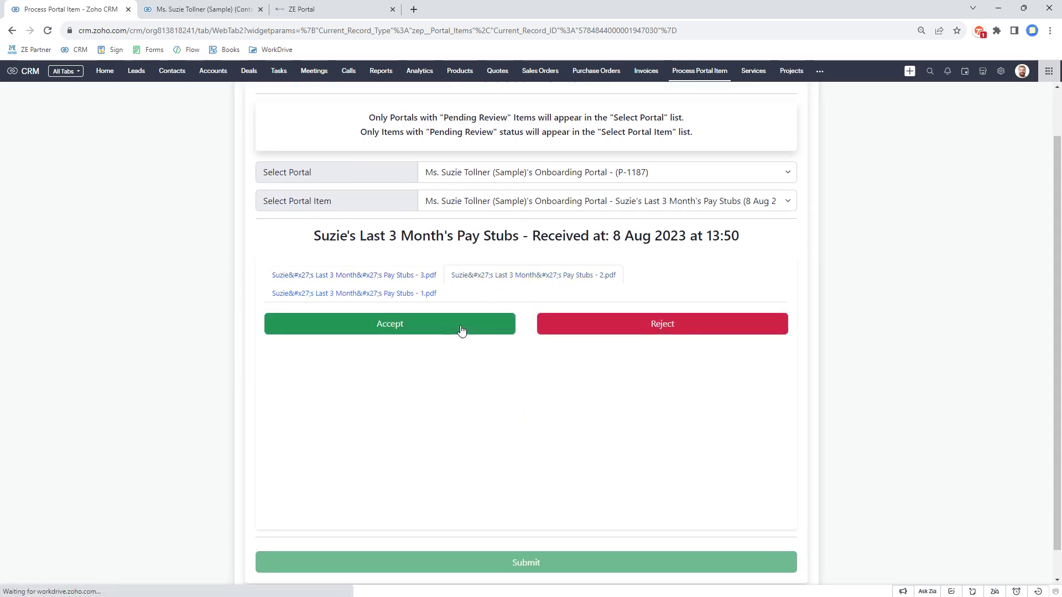
{"action": "left_click", "coordinate": [462, 330]}
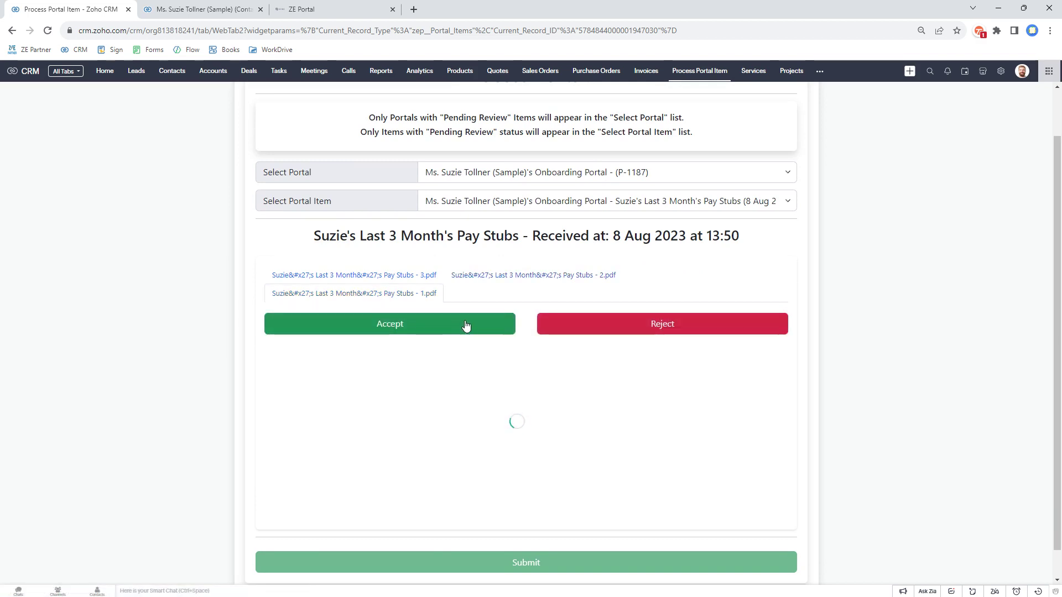
Step: Reject the pay stubs with the reason 'We can accept May and Jul…', asking for July instead of April
{"action": "left_click", "coordinate": [620, 327]}
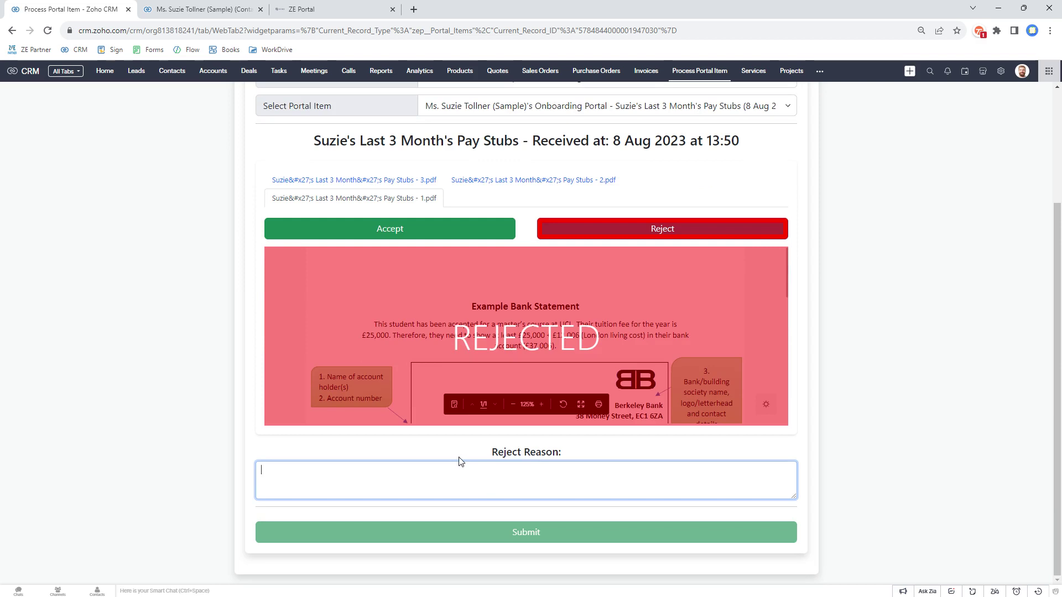
{"action": "type", "text": "We can accept May"}
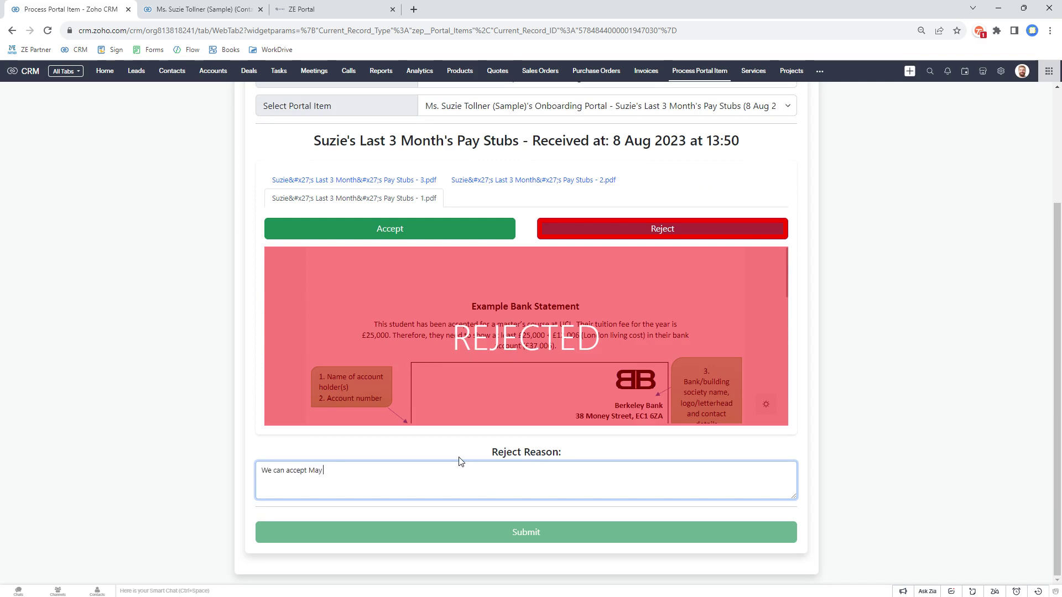
{"action": "type", "text": " and Jul"}
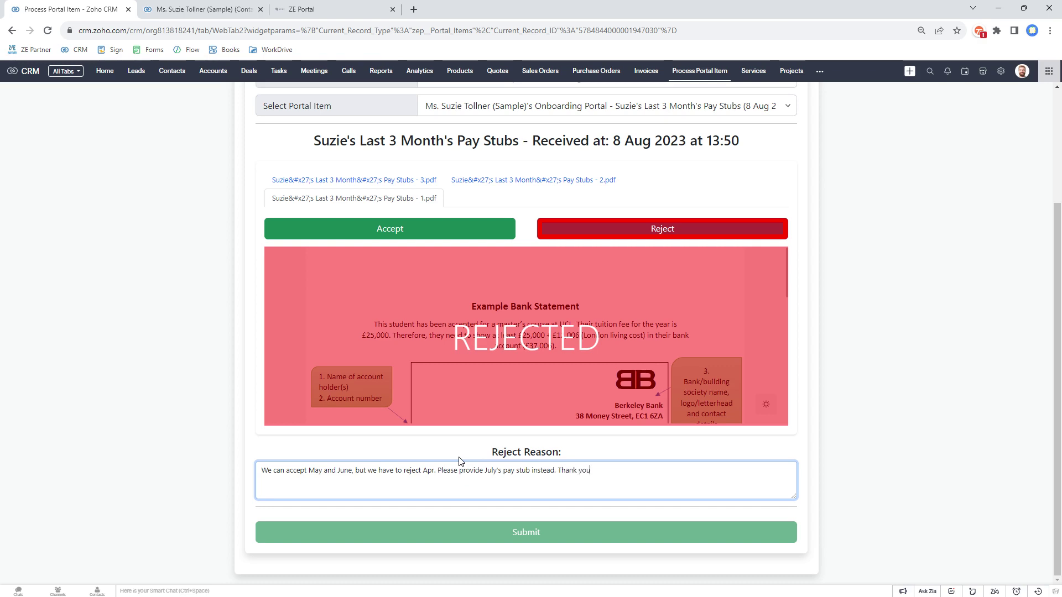
{"action": "left_click", "coordinate": [525, 531]}
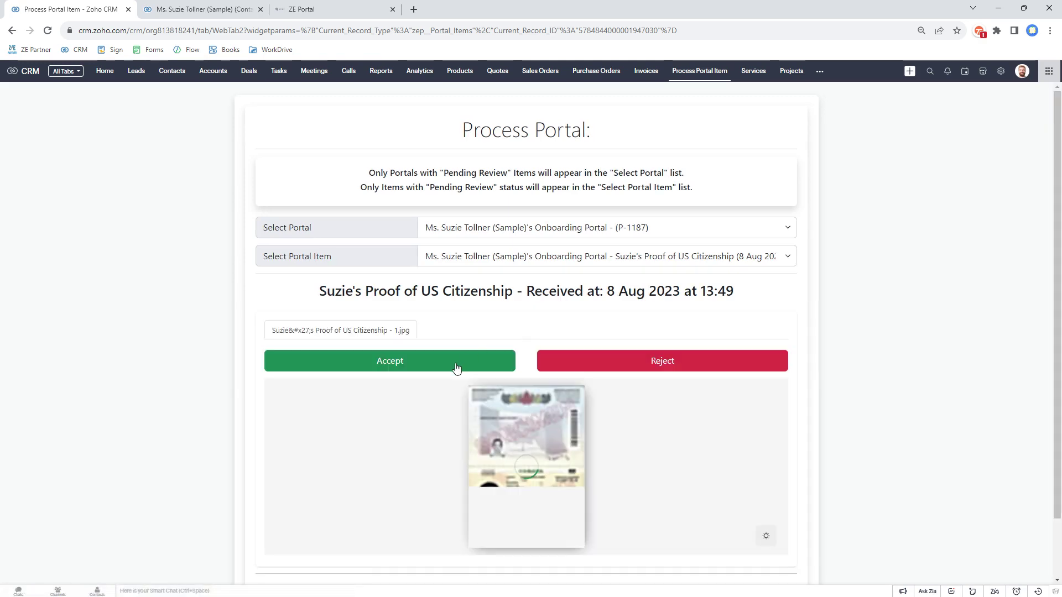
Step: Accept and submit Proof of US Citizenship, Proof of address and Proof of id in turn
{"action": "left_click", "coordinate": [456, 367]}
{"action": "scroll", "coordinate": [457, 374], "scroll_direction": "down", "scroll_amount": 1}
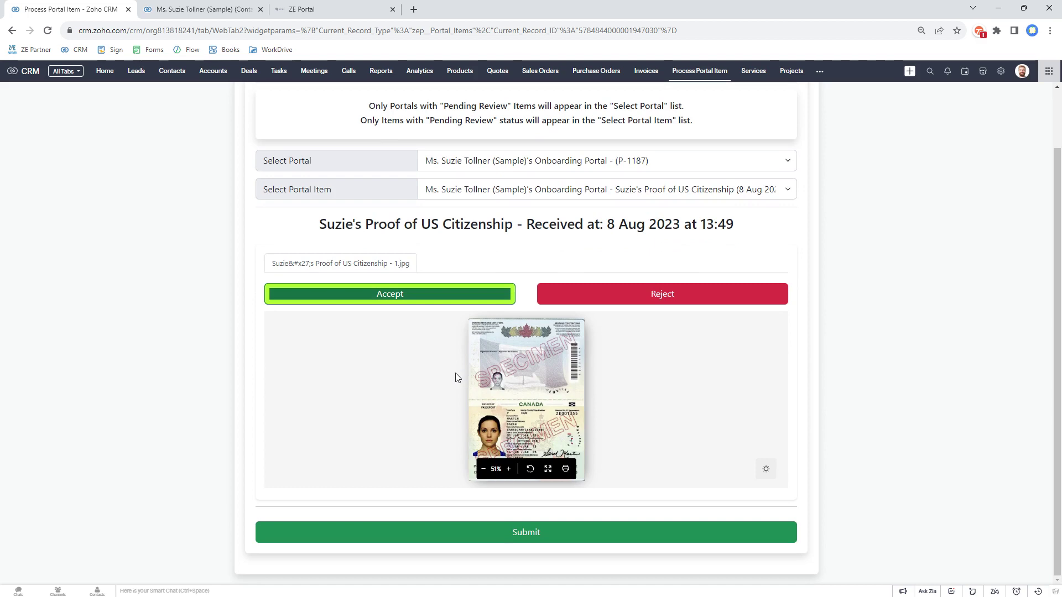
{"action": "left_click", "coordinate": [516, 530]}
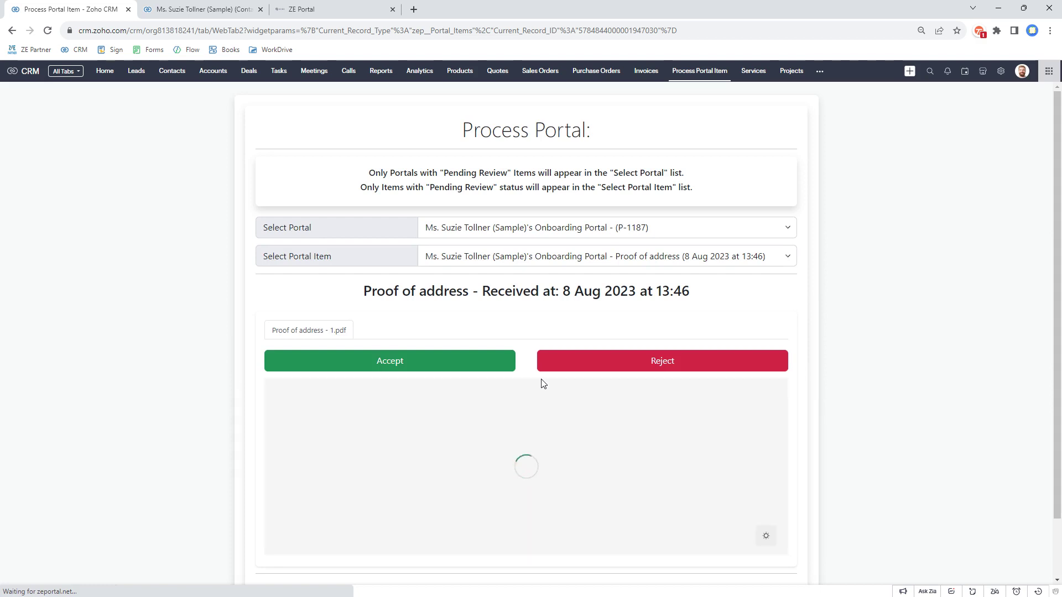
{"action": "scroll", "coordinate": [534, 364], "scroll_direction": "down", "scroll_amount": 1}
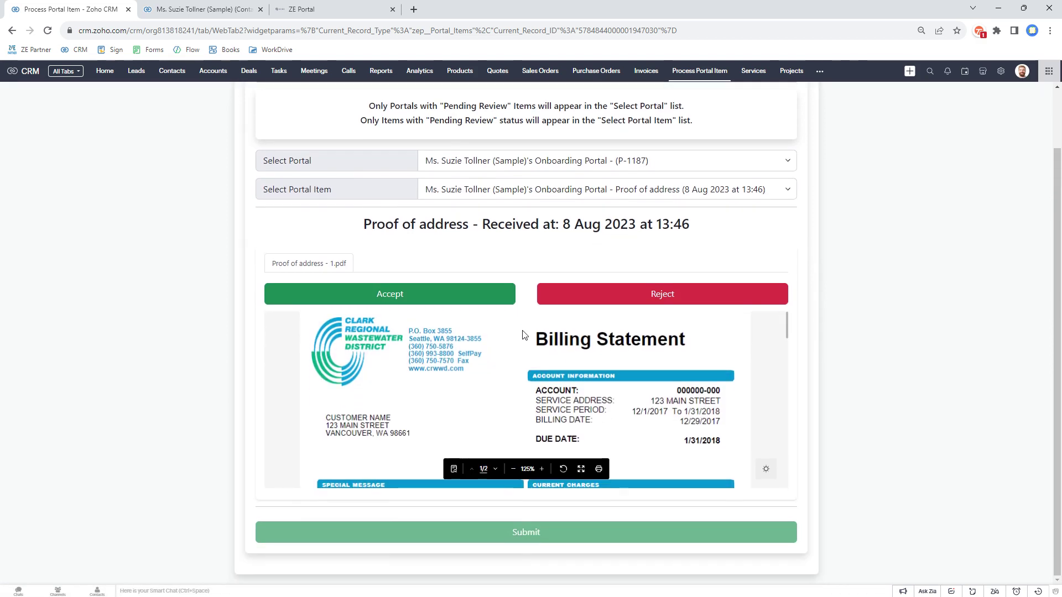
{"action": "left_click", "coordinate": [437, 303]}
{"action": "left_click", "coordinate": [532, 532]}
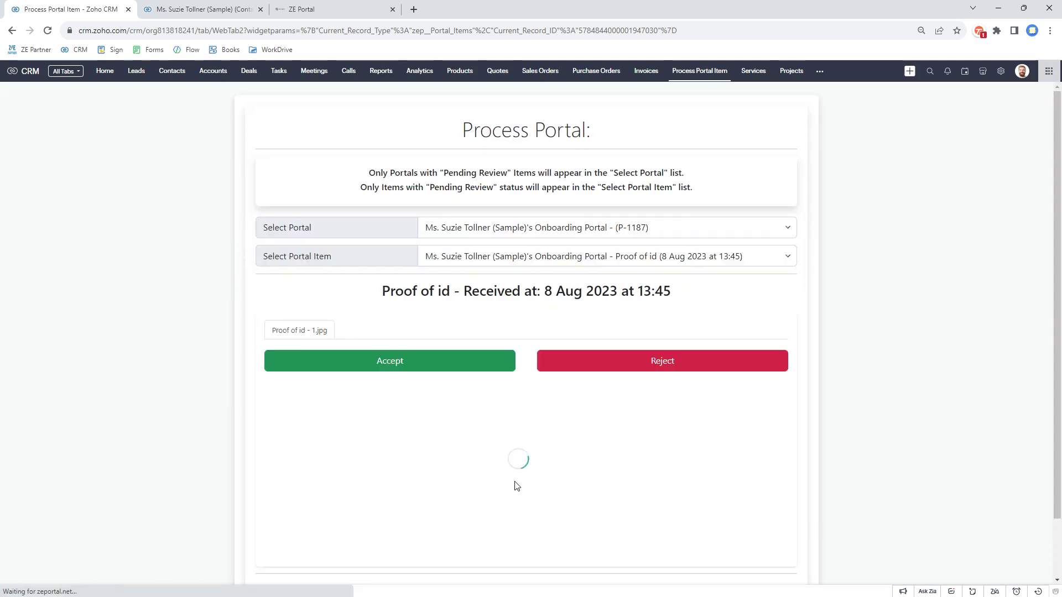
{"action": "scroll", "coordinate": [470, 332], "scroll_direction": "down", "scroll_amount": 1}
{"action": "left_click", "coordinate": [422, 295]}
{"action": "left_click", "coordinate": [517, 537]}
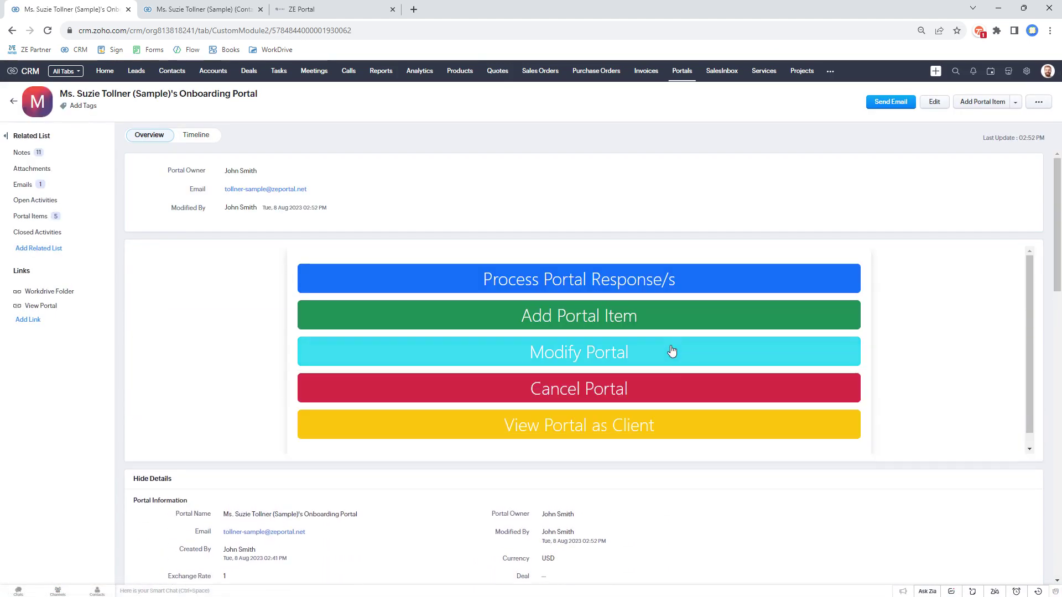
{"action": "scroll", "coordinate": [593, 233], "scroll_direction": "down", "scroll_amount": 2}
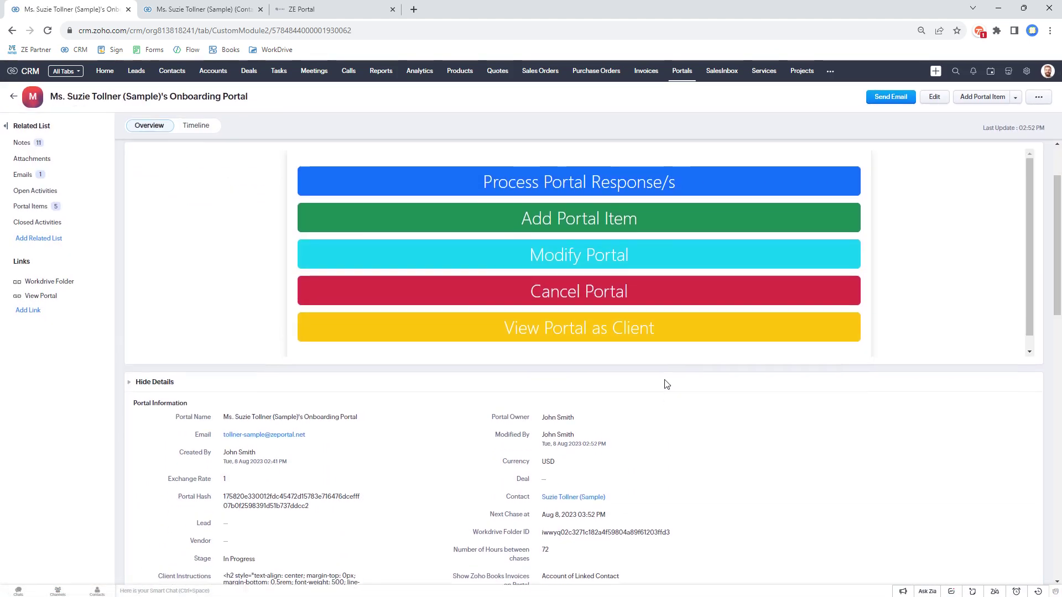
{"action": "scroll", "coordinate": [666, 380], "scroll_direction": "up", "scroll_amount": 2}
{"action": "scroll", "coordinate": [701, 450], "scroll_direction": "down", "scroll_amount": 5}
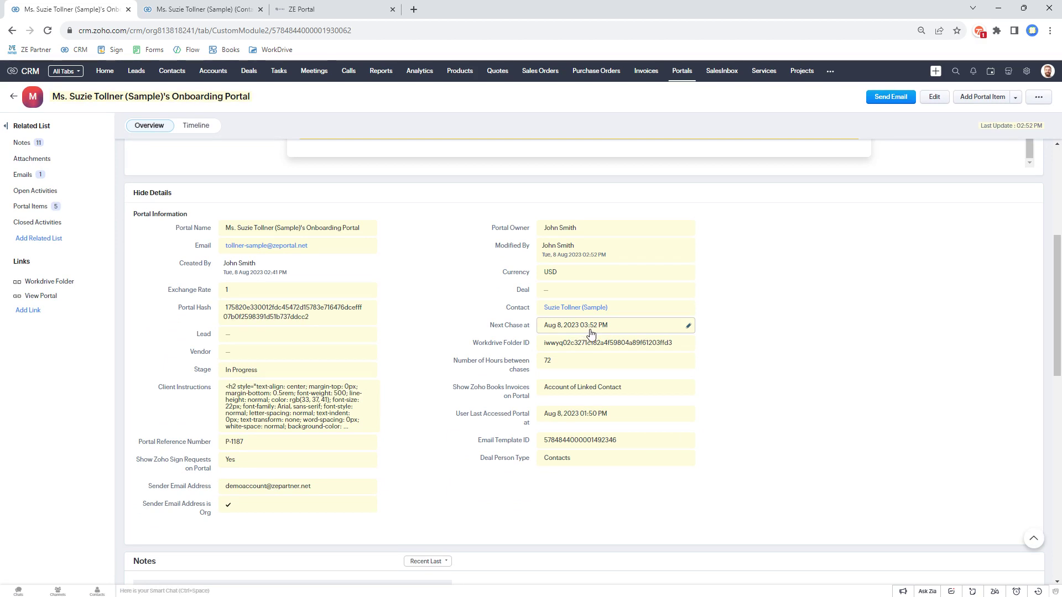
{"action": "scroll", "coordinate": [420, 354], "scroll_direction": "up", "scroll_amount": 4}
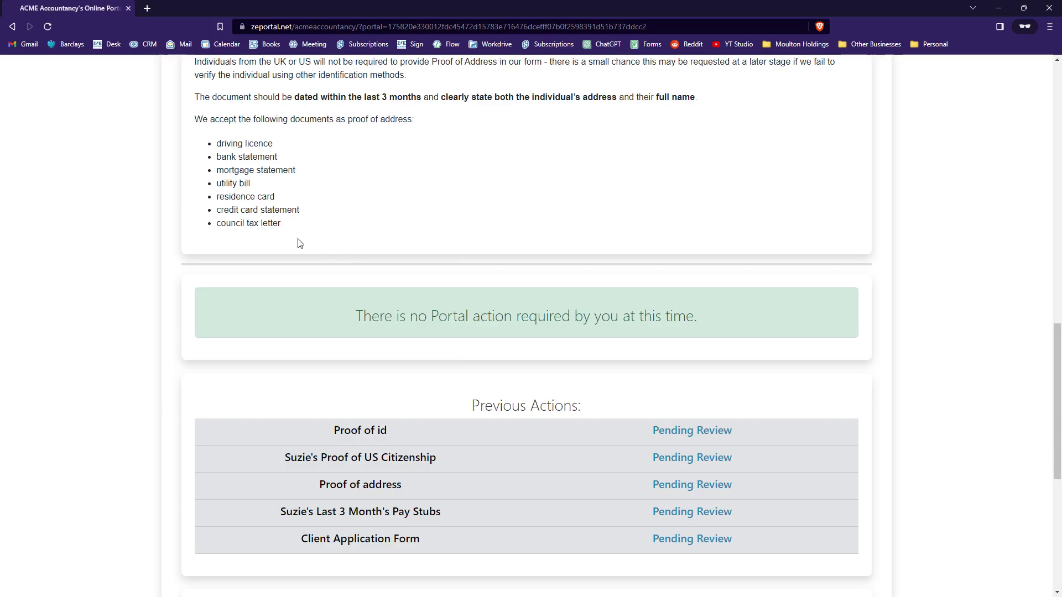
Step: Reload the client portal and read the rejection message on the pay stubs item
{"action": "right_click", "coordinate": [282, 200]}
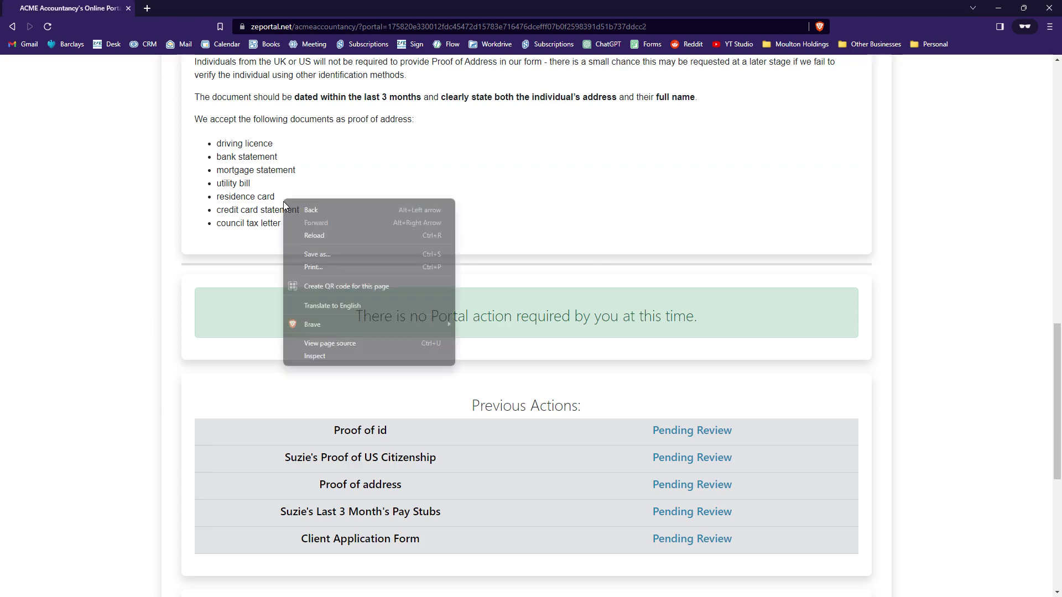
{"action": "left_click", "coordinate": [320, 234]}
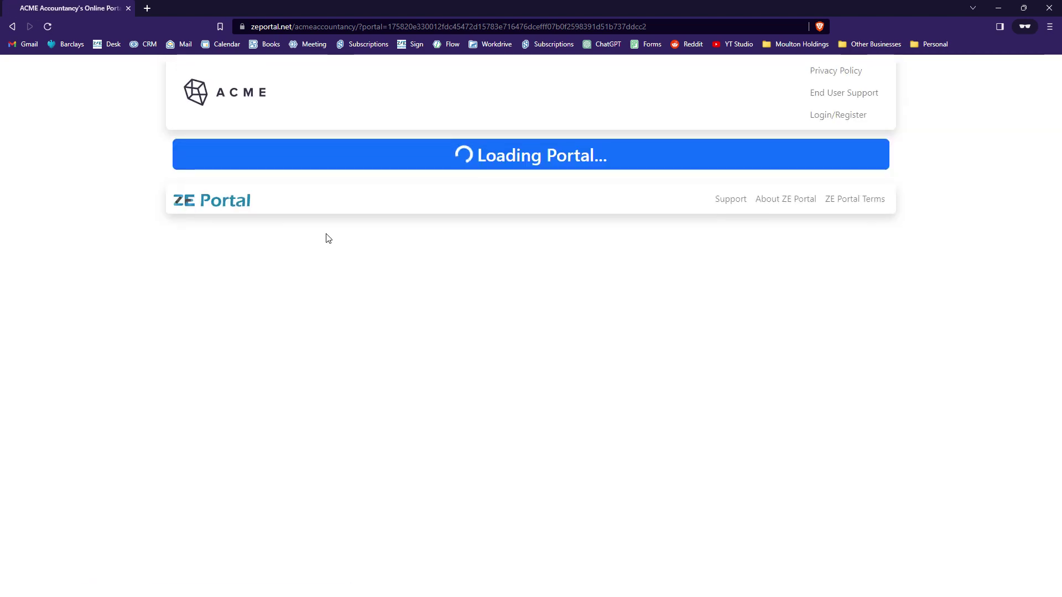
{"action": "scroll", "coordinate": [402, 230], "scroll_direction": "down", "scroll_amount": 6}
{"action": "scroll", "coordinate": [491, 239], "scroll_direction": "down", "scroll_amount": 5}
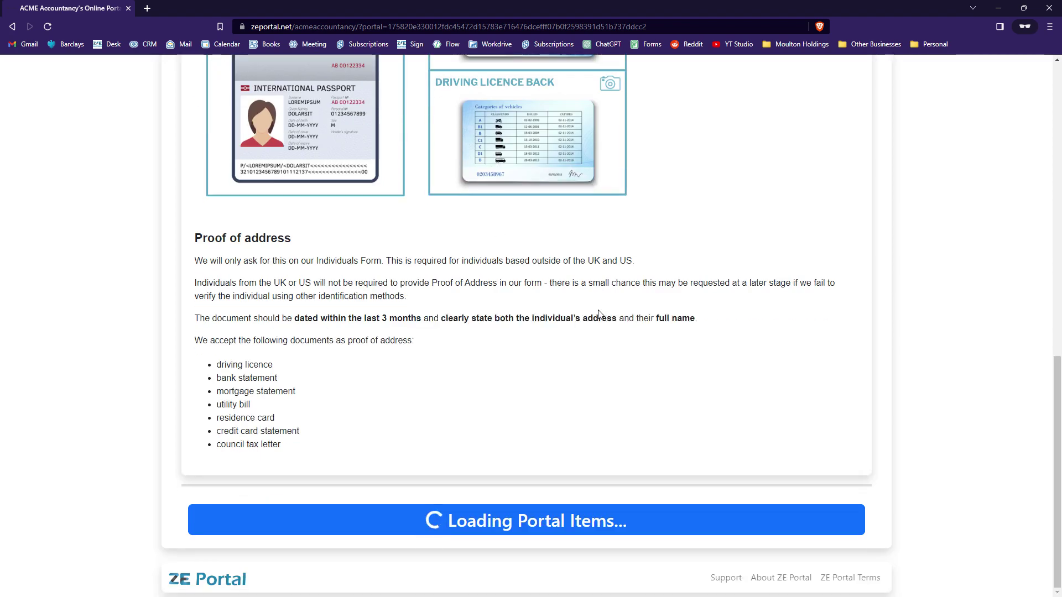
{"action": "scroll", "coordinate": [599, 314], "scroll_direction": "down", "scroll_amount": 5}
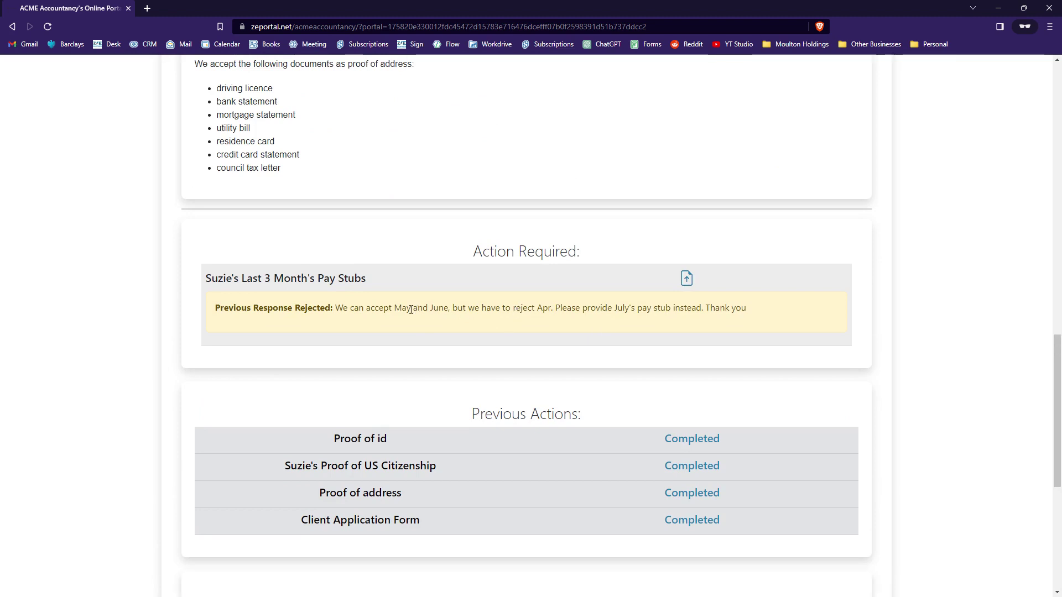
{"action": "left_click_drag", "start_coordinate": [543, 310], "coordinate": [552, 313]}
Step: Upload example-bank-statement_3.pdf as the replacement pay stub and submit it
{"action": "left_click", "coordinate": [478, 376]}
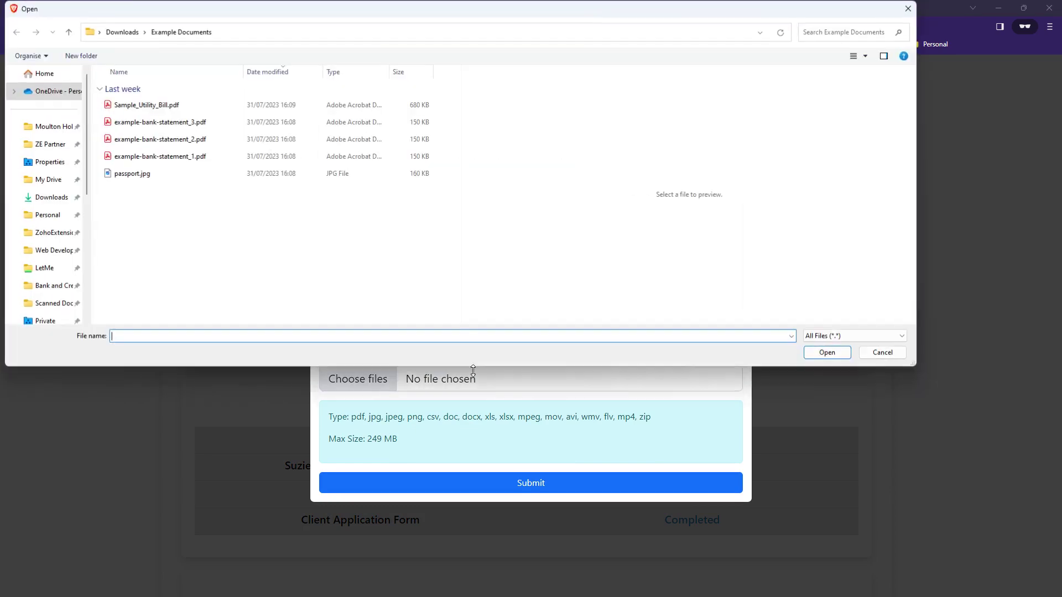
{"action": "left_click", "coordinate": [160, 122]}
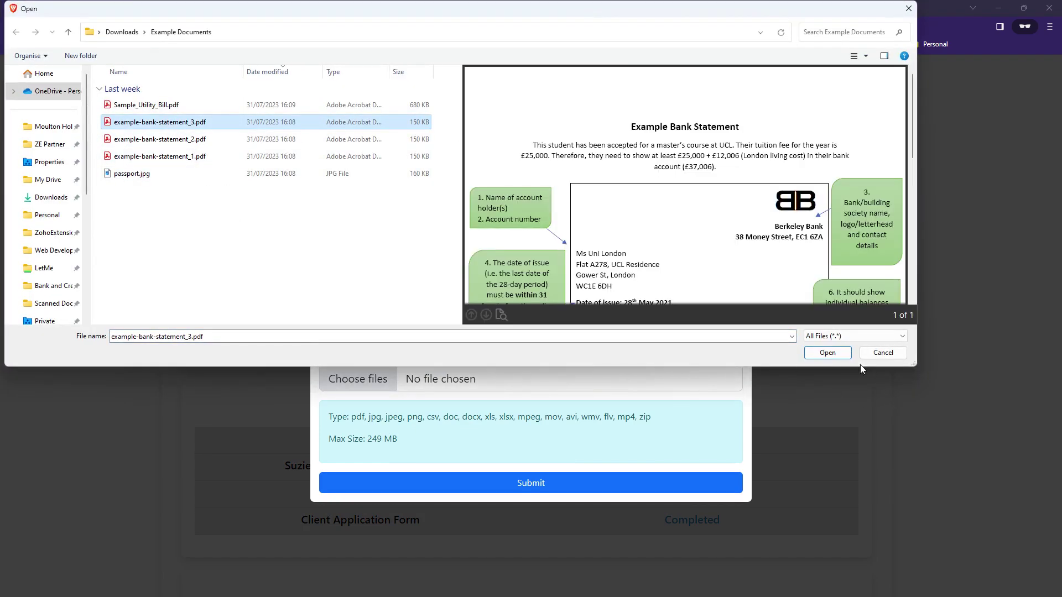
{"action": "left_click", "coordinate": [828, 353]}
{"action": "left_click", "coordinate": [619, 484]}
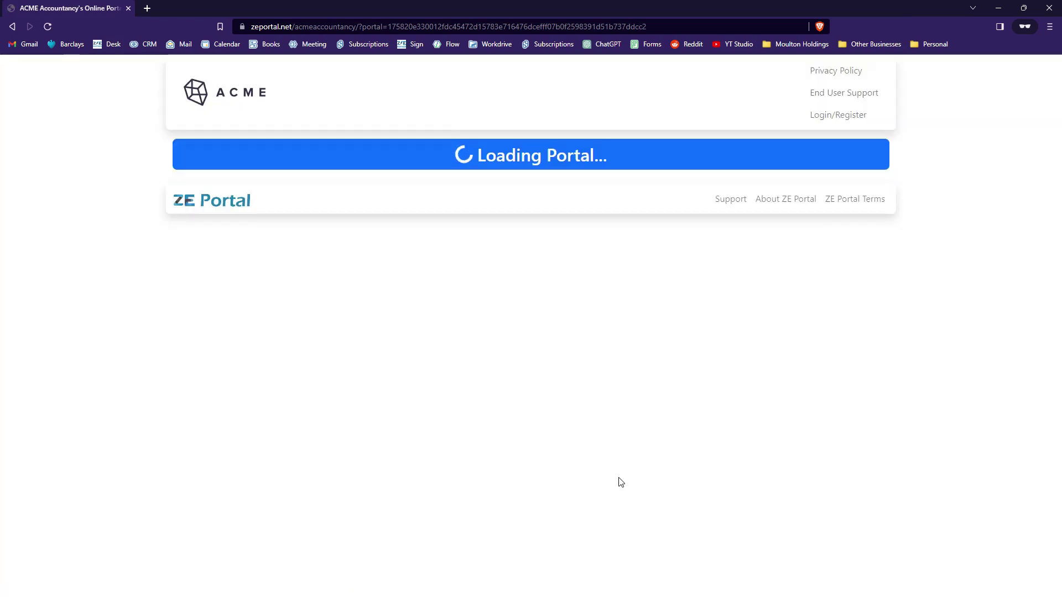
Step: Download the signed engagement agreement and view the saved PDF
{"action": "scroll", "coordinate": [647, 437], "scroll_direction": "down", "scroll_amount": 10}
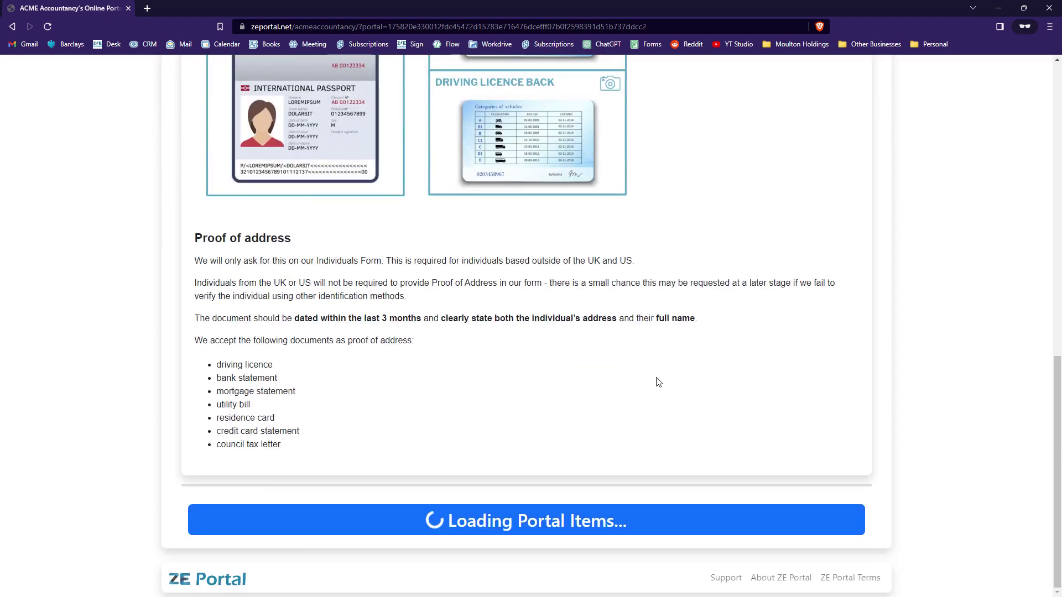
{"action": "scroll", "coordinate": [658, 355], "scroll_direction": "down", "scroll_amount": 5}
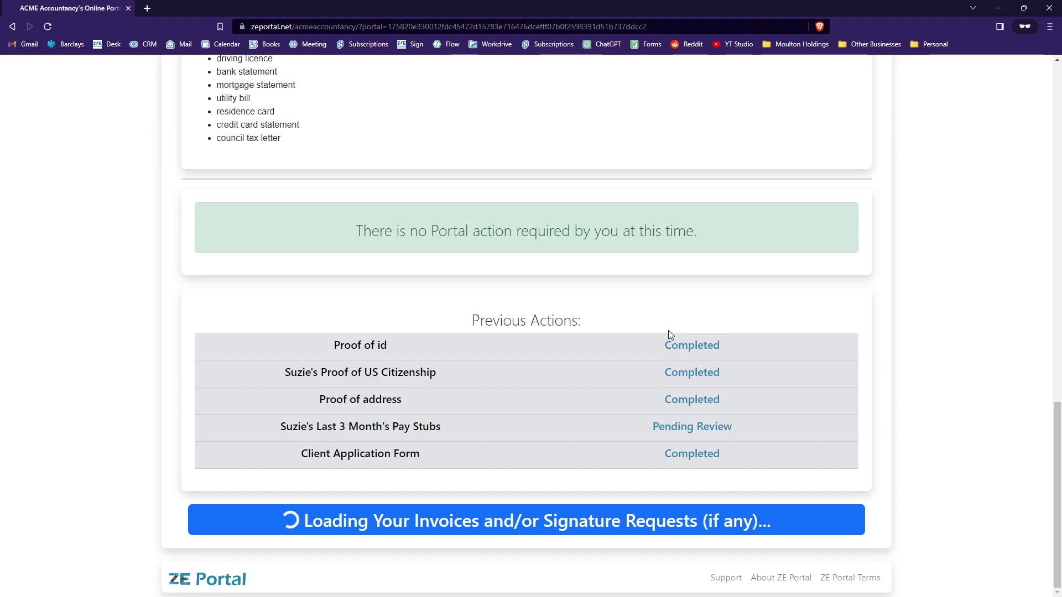
{"action": "scroll", "coordinate": [668, 332], "scroll_direction": "down", "scroll_amount": 5}
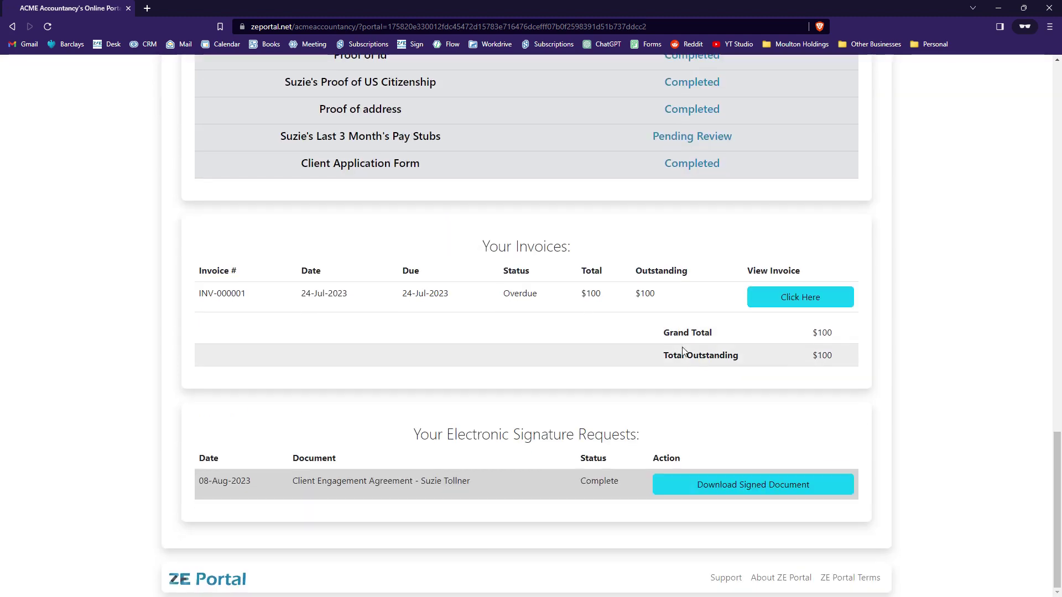
{"action": "left_click", "coordinate": [746, 495]}
{"action": "left_click", "coordinate": [839, 350]}
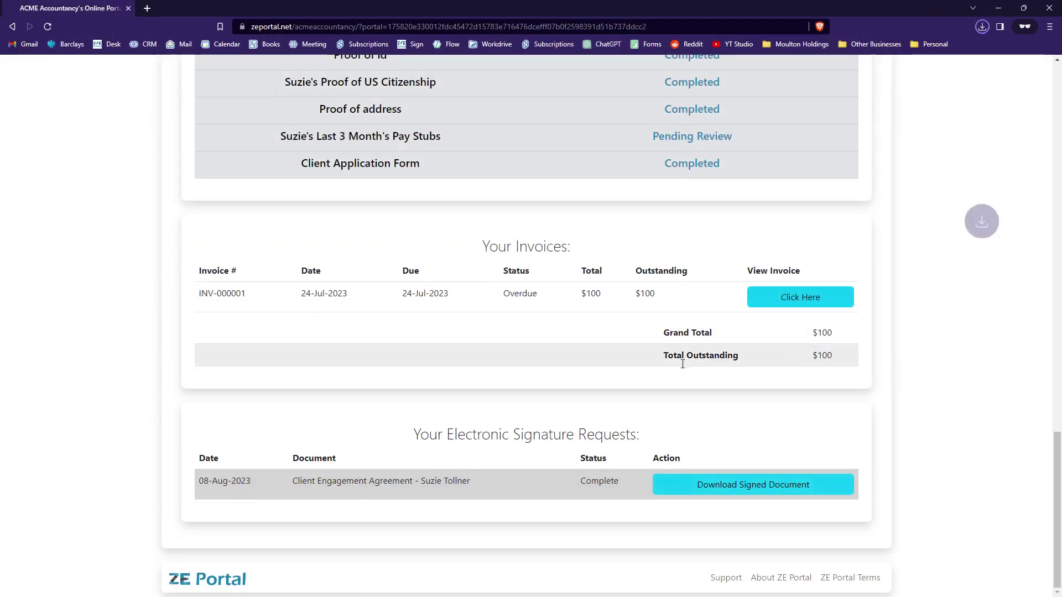
{"action": "left_click", "coordinate": [881, 92]}
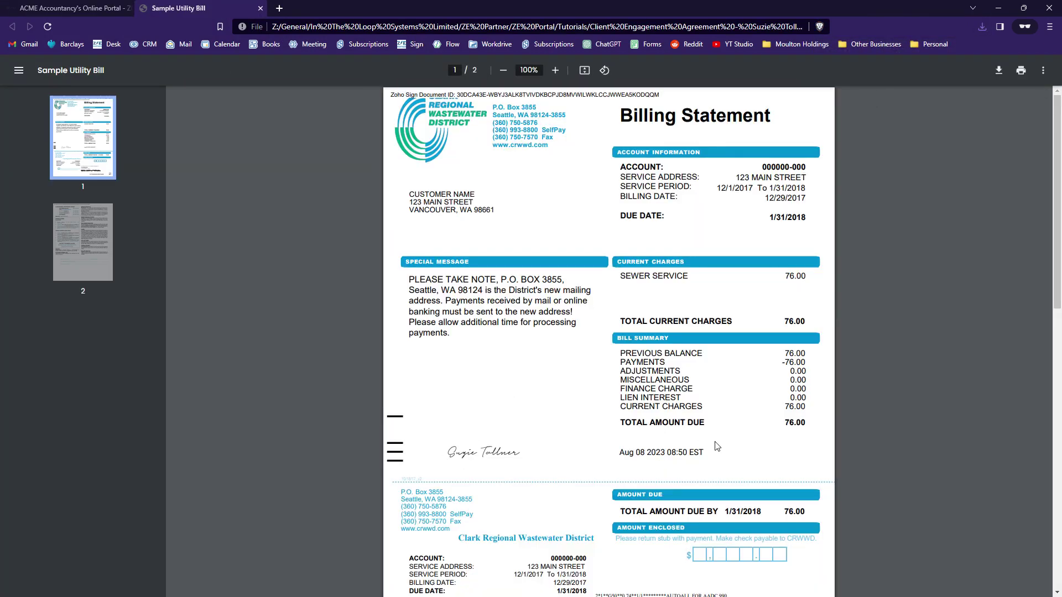
{"action": "left_click", "coordinate": [259, 8]}
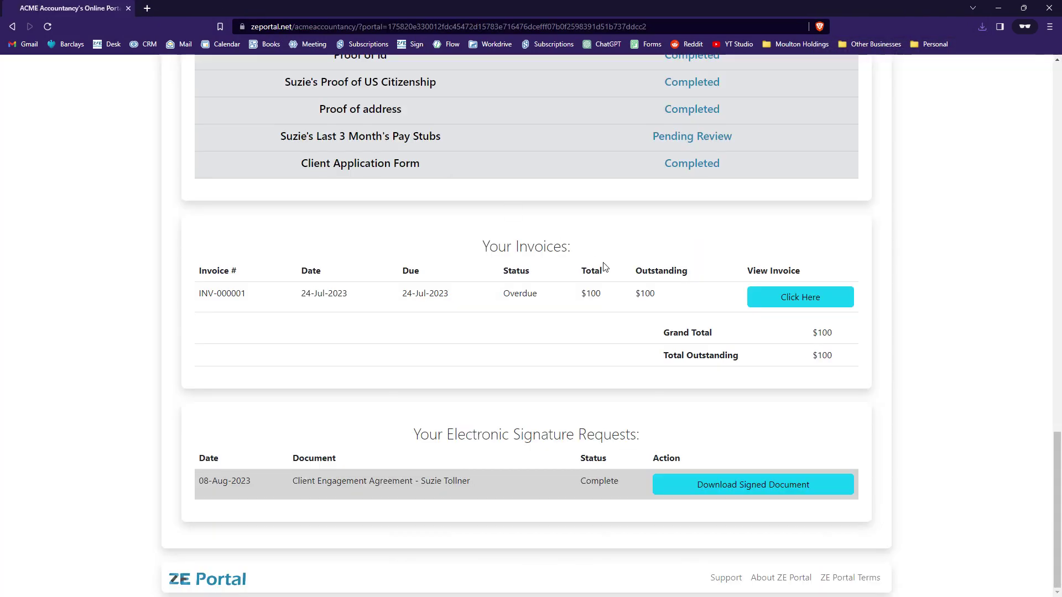
Step: Confirm the portal shows pay stubs Pending Review and the no-action-required message
{"action": "scroll", "coordinate": [658, 304], "scroll_direction": "up", "scroll_amount": 1}
{"action": "scroll", "coordinate": [655, 304], "scroll_direction": "up", "scroll_amount": 3}
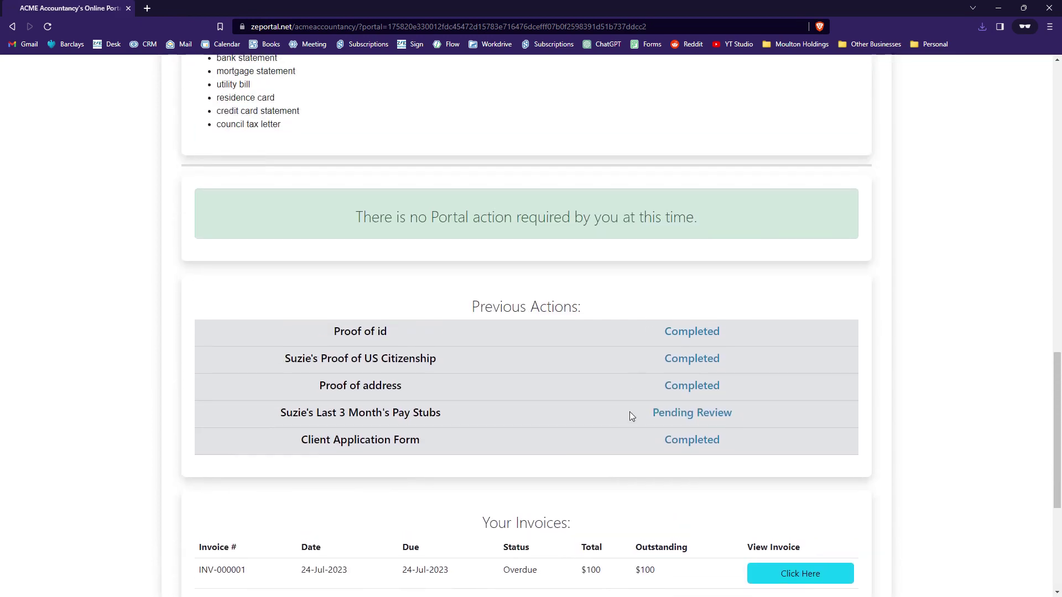
{"action": "scroll", "coordinate": [371, 299], "scroll_direction": "up", "scroll_amount": 2}
{"action": "left_click_drag", "start_coordinate": [350, 346], "coordinate": [737, 342]}
{"action": "left_click", "coordinate": [519, 335]}
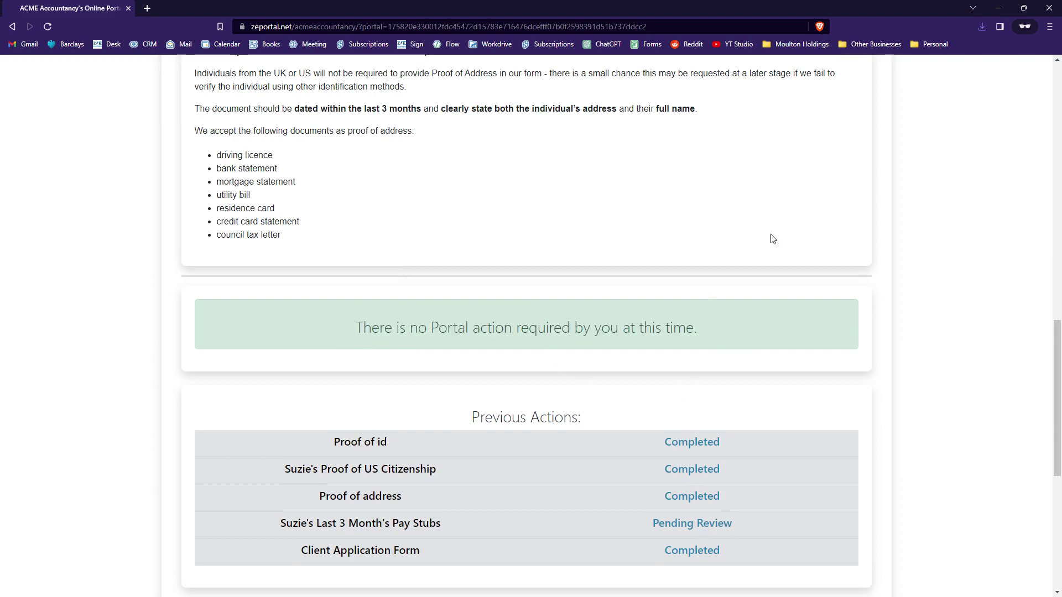
Step: From the CRM Home page, open the pending pay stubs portal item for processing
{"action": "left_click", "coordinate": [1049, 8]}
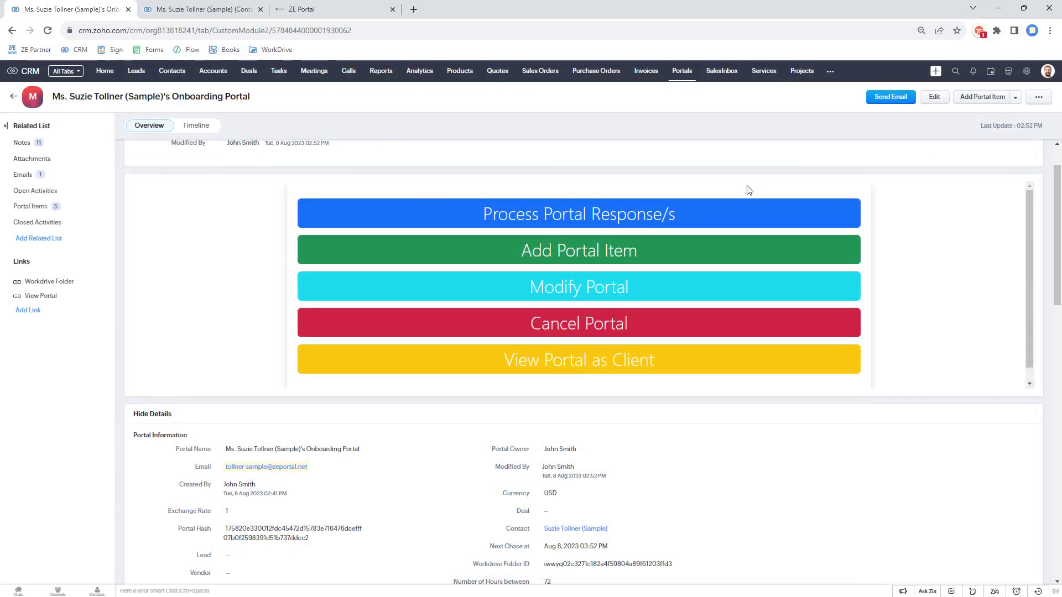
{"action": "left_click", "coordinate": [110, 78]}
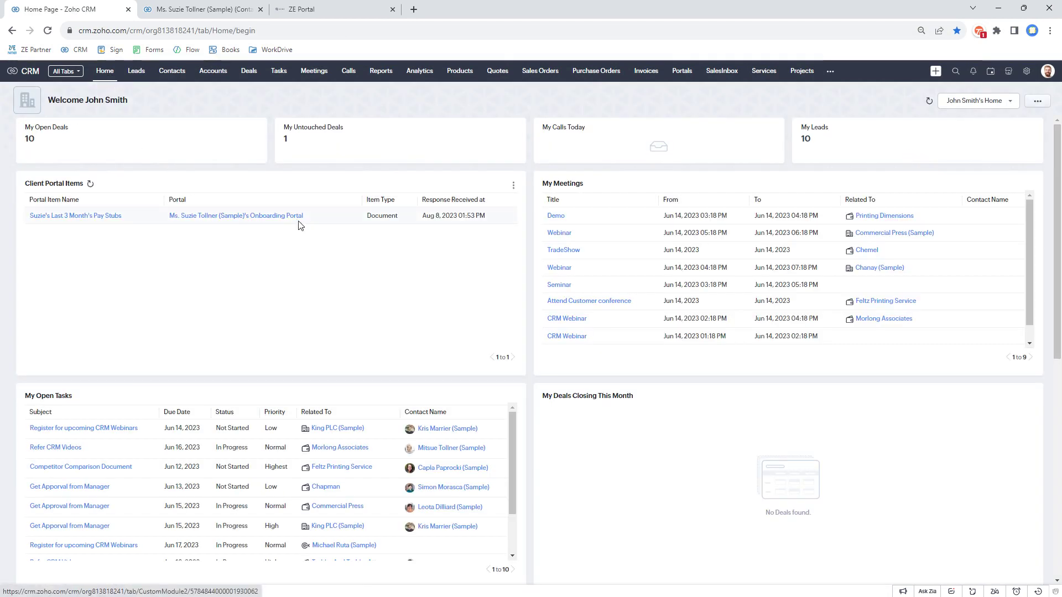
{"action": "left_click", "coordinate": [92, 217]}
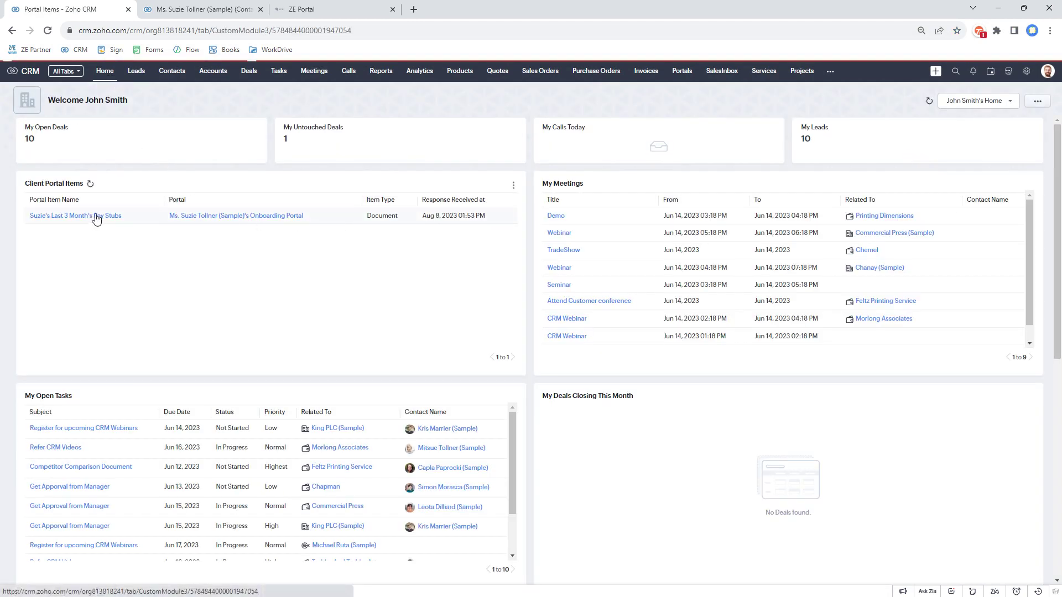
{"action": "left_click", "coordinate": [363, 254]}
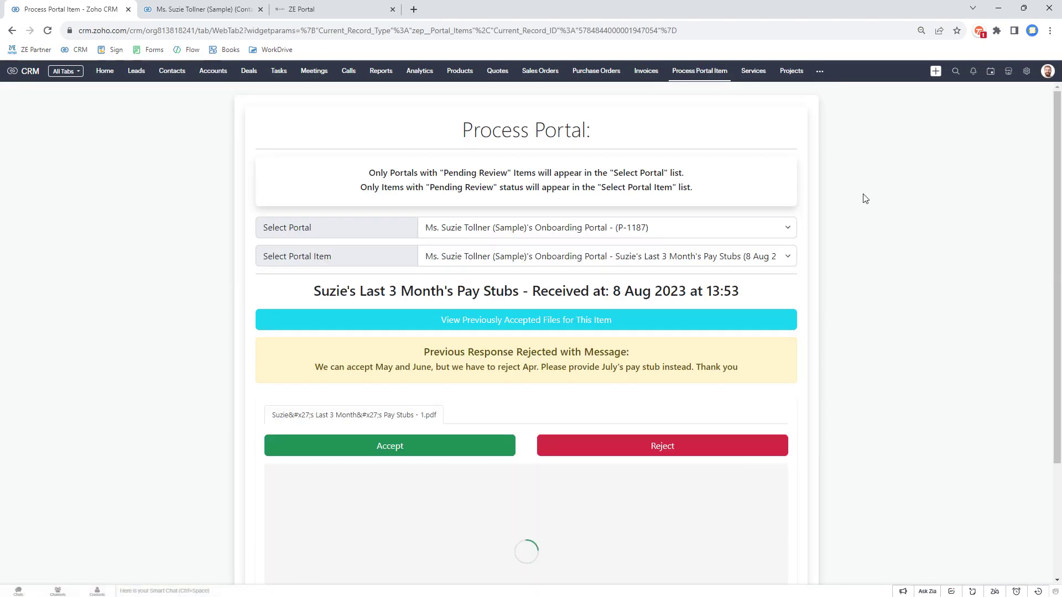
Step: Review the earlier rejection message and the item's previously accepted files
{"action": "scroll", "coordinate": [864, 202], "scroll_direction": "down", "scroll_amount": 2}
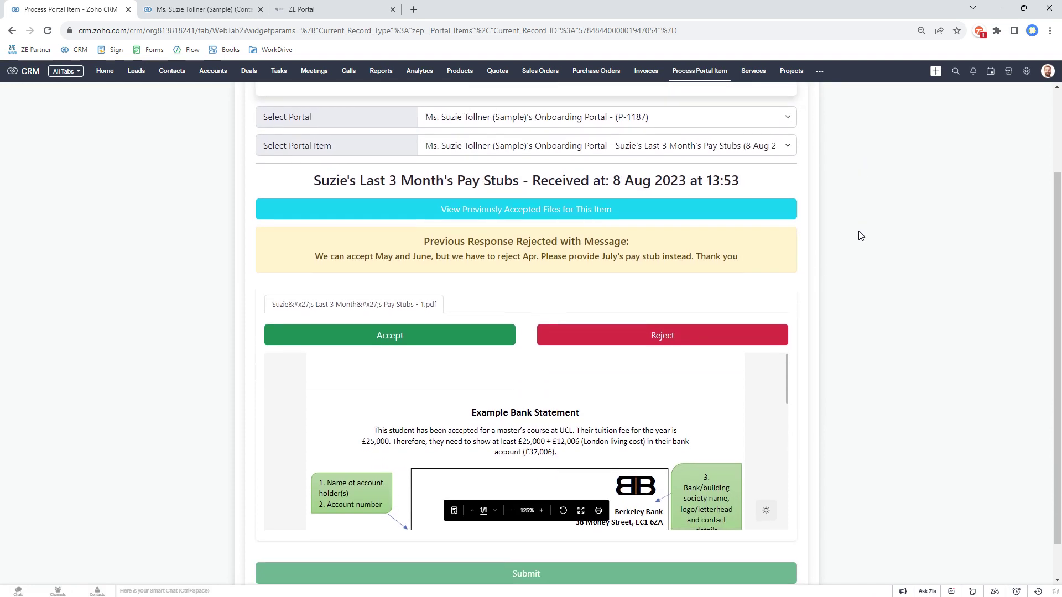
{"action": "left_click_drag", "start_coordinate": [310, 259], "coordinate": [675, 258]}
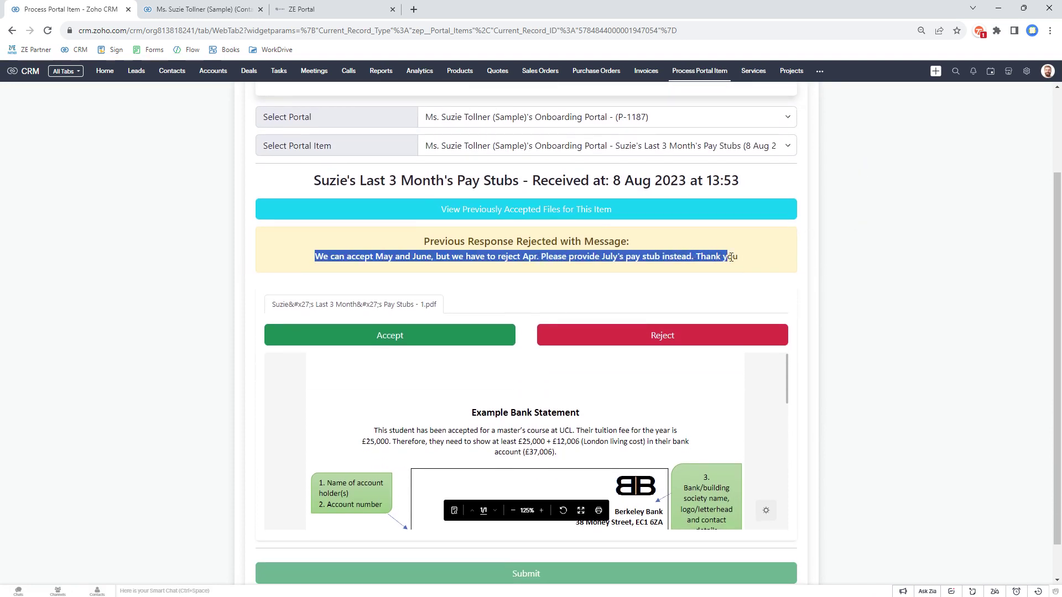
{"action": "left_click_drag", "start_coordinate": [734, 256], "coordinate": [279, 271]}
{"action": "left_click", "coordinate": [742, 261]}
{"action": "left_click", "coordinate": [279, 271]}
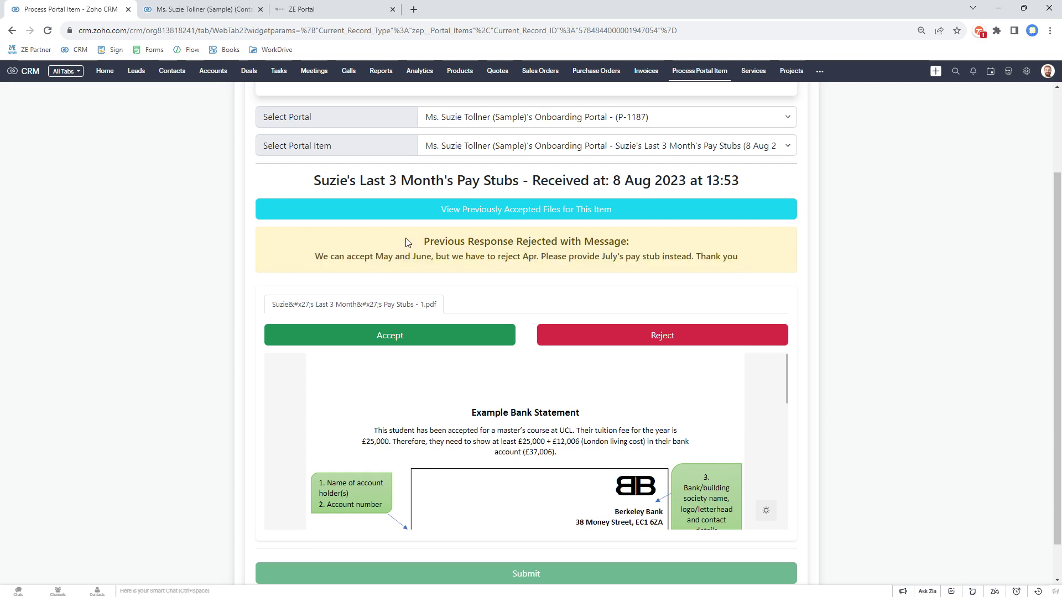
{"action": "left_click", "coordinate": [489, 214]}
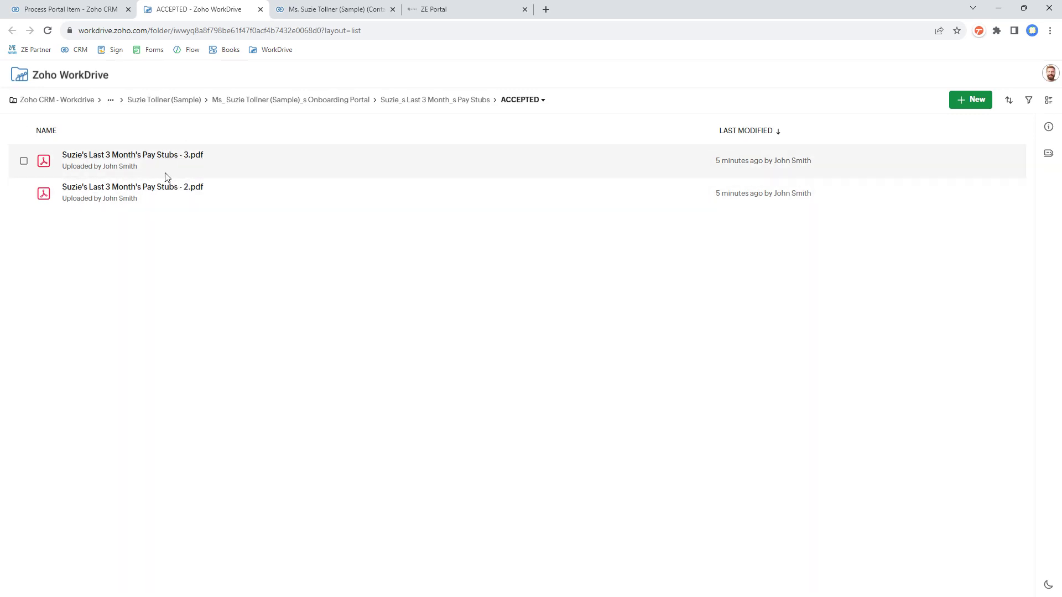
{"action": "left_click", "coordinate": [84, 11]}
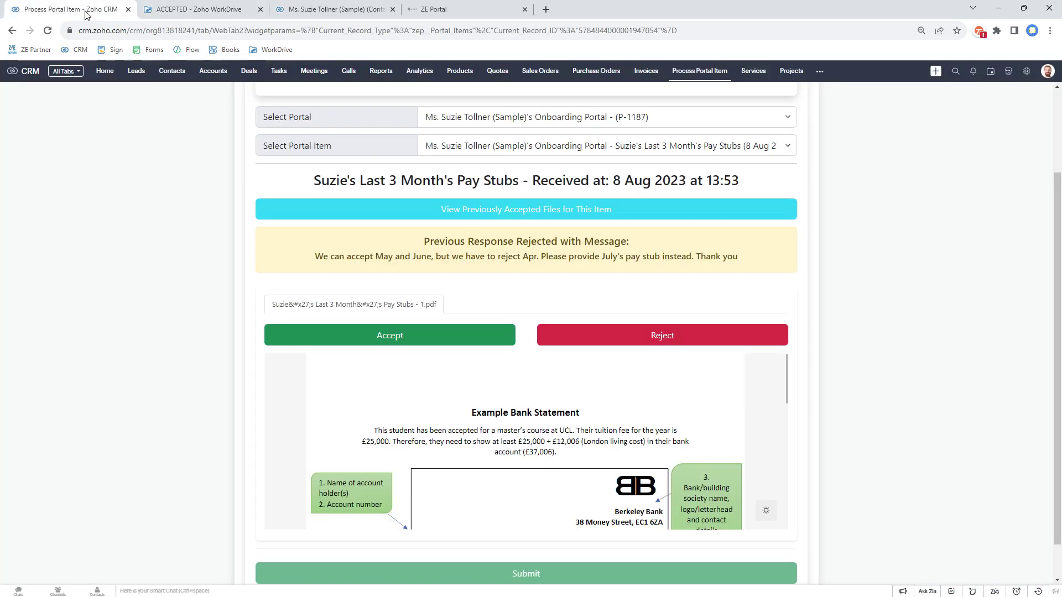
Step: Accept and submit the replacement pay stubs response
{"action": "left_click", "coordinate": [432, 335]}
{"action": "scroll", "coordinate": [453, 323], "scroll_direction": "down", "scroll_amount": 1}
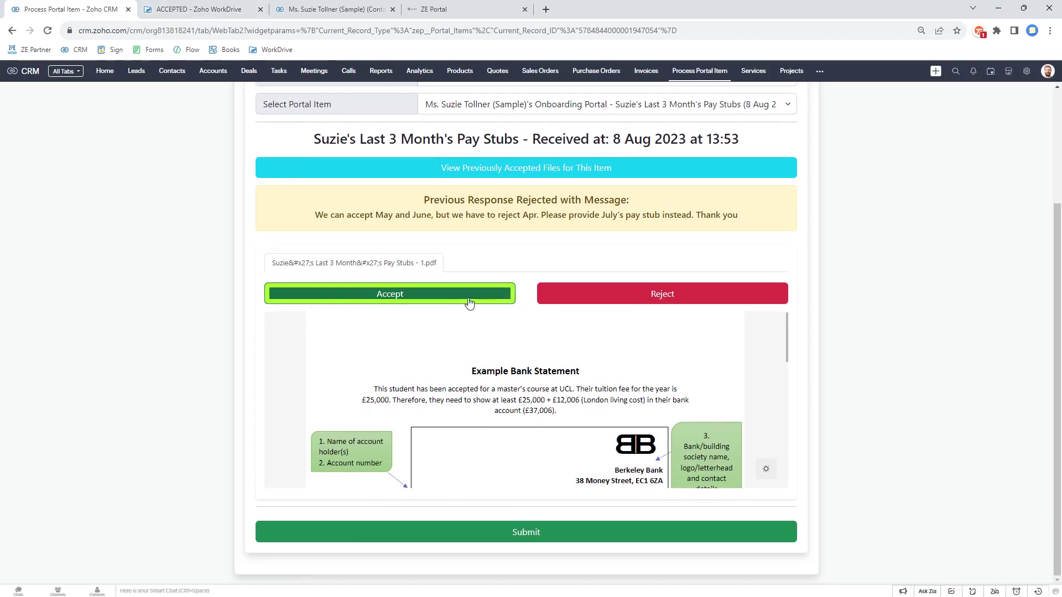
{"action": "left_click", "coordinate": [453, 532]}
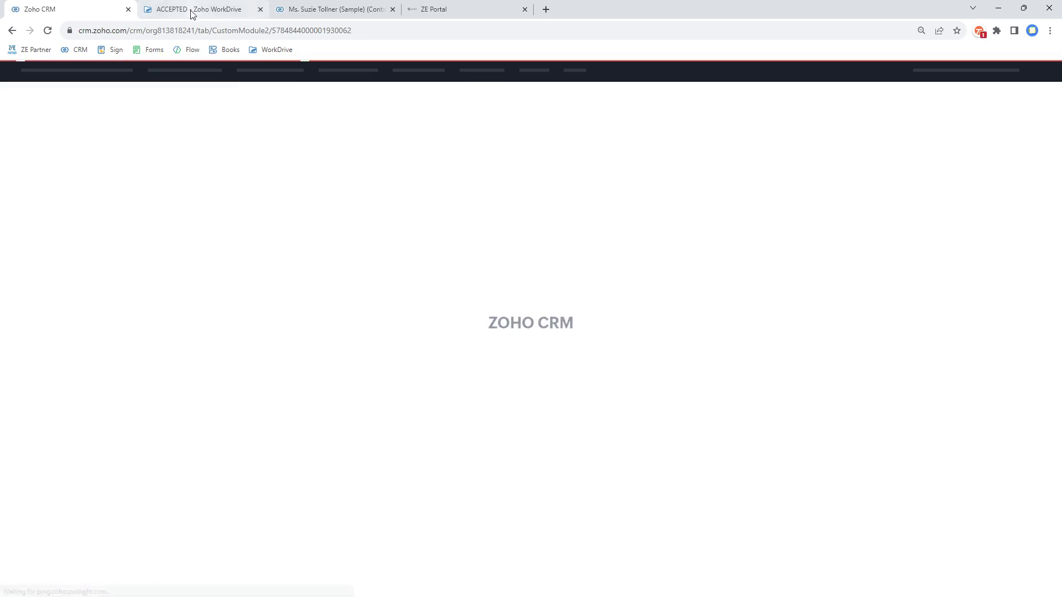
{"action": "left_click", "coordinate": [194, 9]}
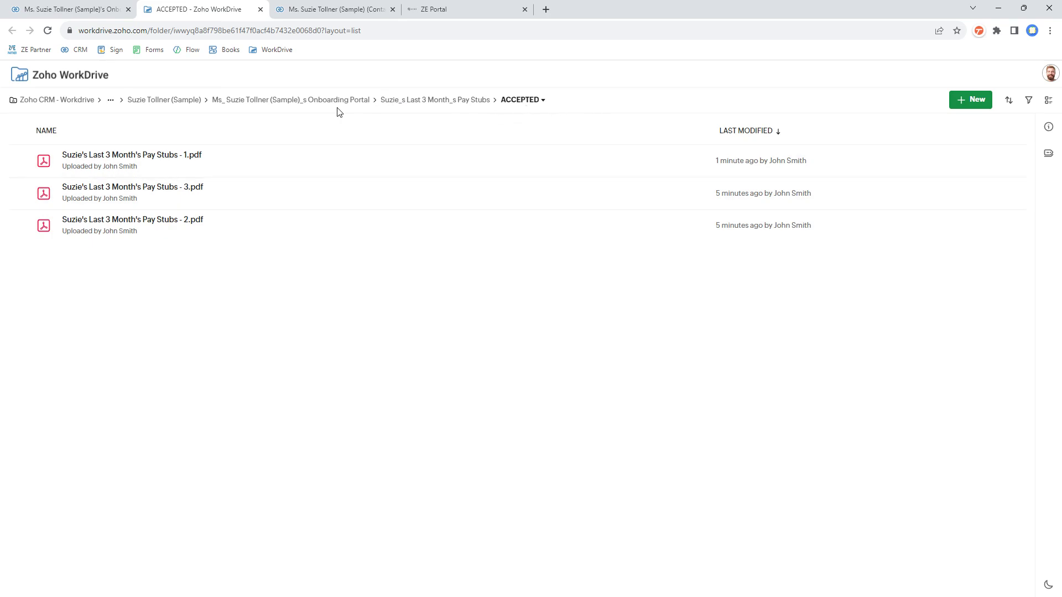
Step: Browse the pay stubs ACCEPTED and REJECTED folders and preview the rejected bank statement PDF
{"action": "left_click", "coordinate": [169, 101]}
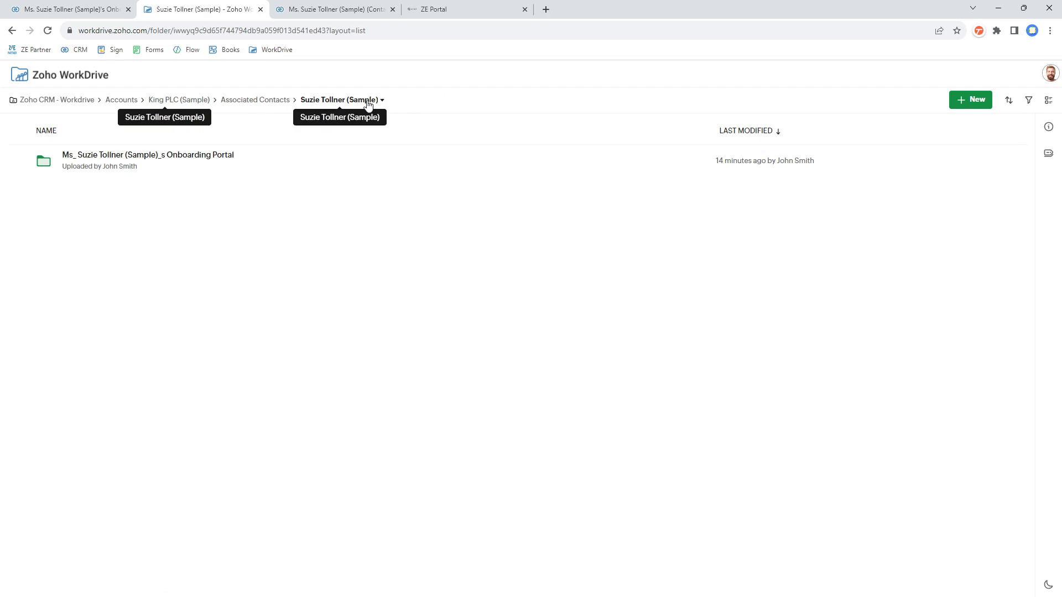
{"action": "left_click", "coordinate": [219, 162]}
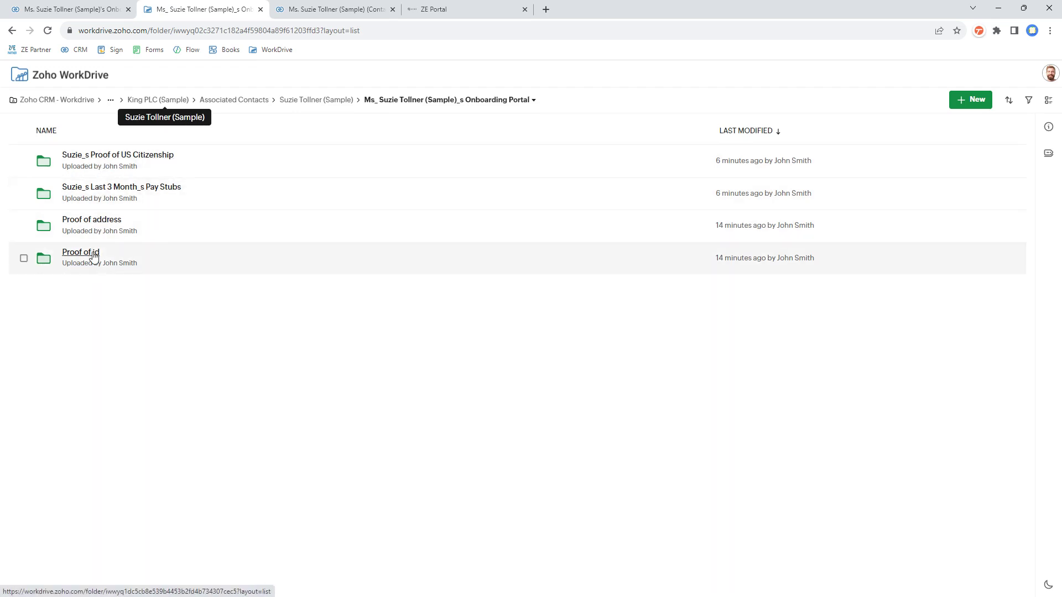
{"action": "left_click", "coordinate": [114, 187]}
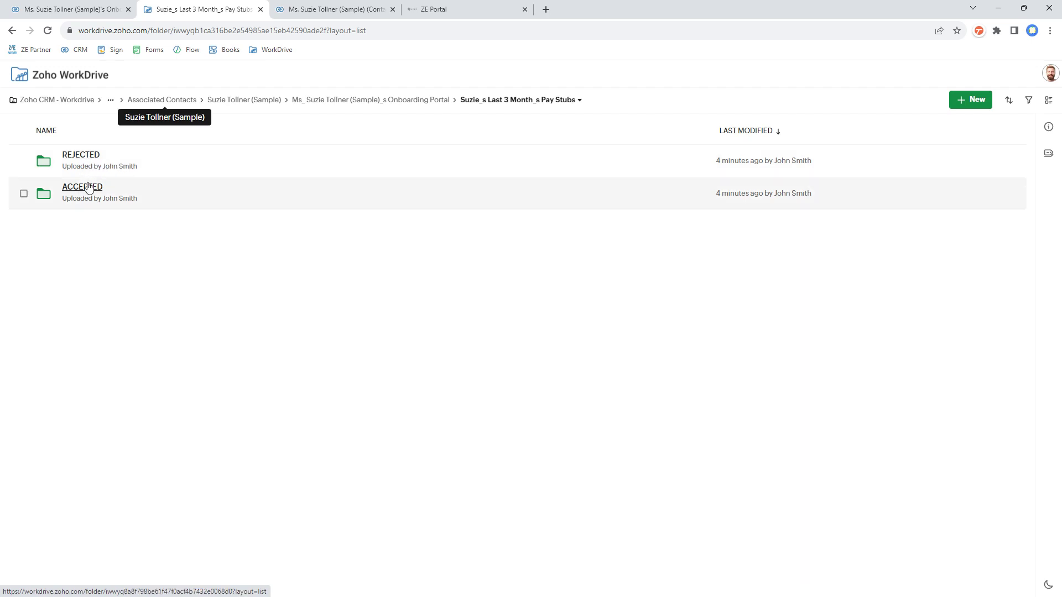
{"action": "left_click", "coordinate": [88, 188]}
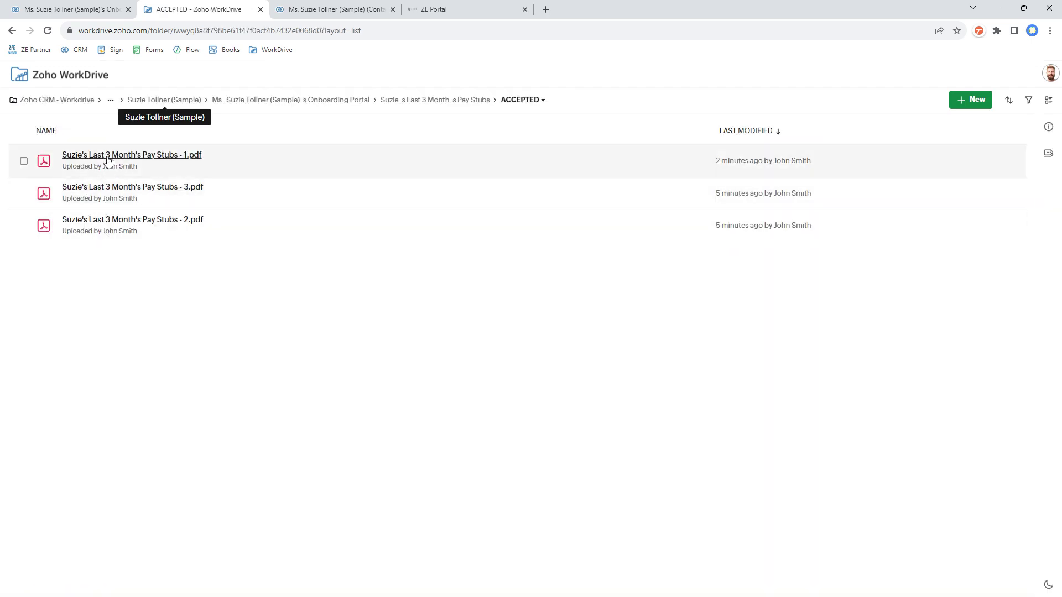
{"action": "left_click", "coordinate": [462, 101]}
{"action": "left_click", "coordinate": [87, 156]}
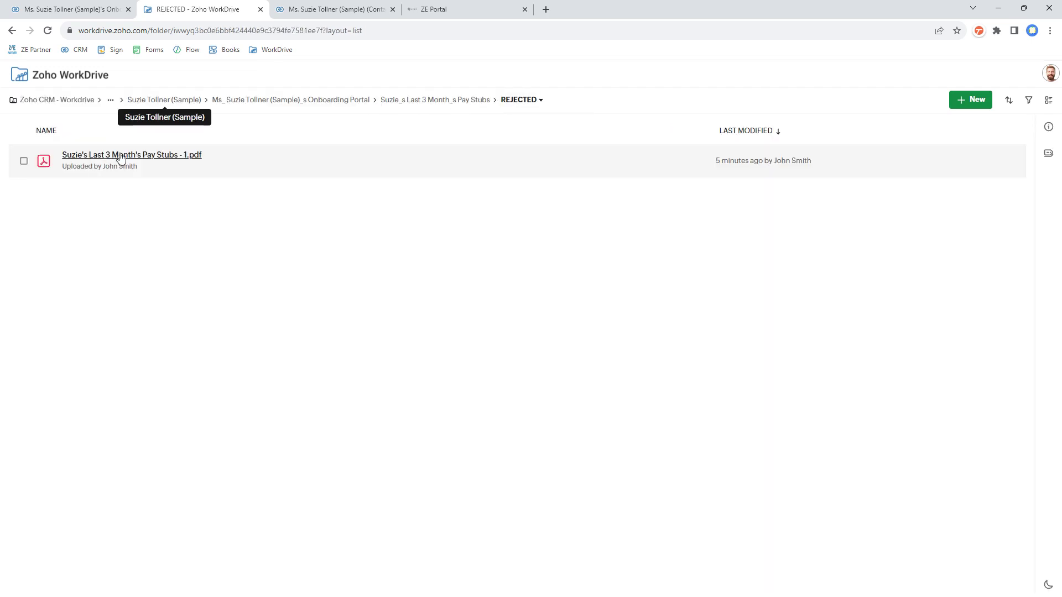
{"action": "left_click", "coordinate": [142, 158]}
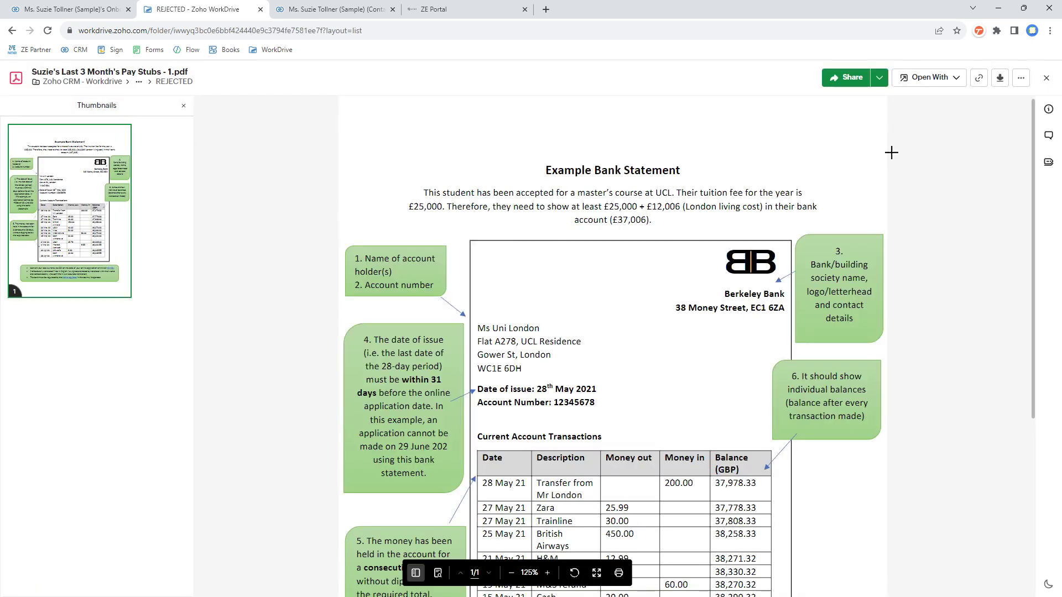
{"action": "left_click", "coordinate": [1045, 78]}
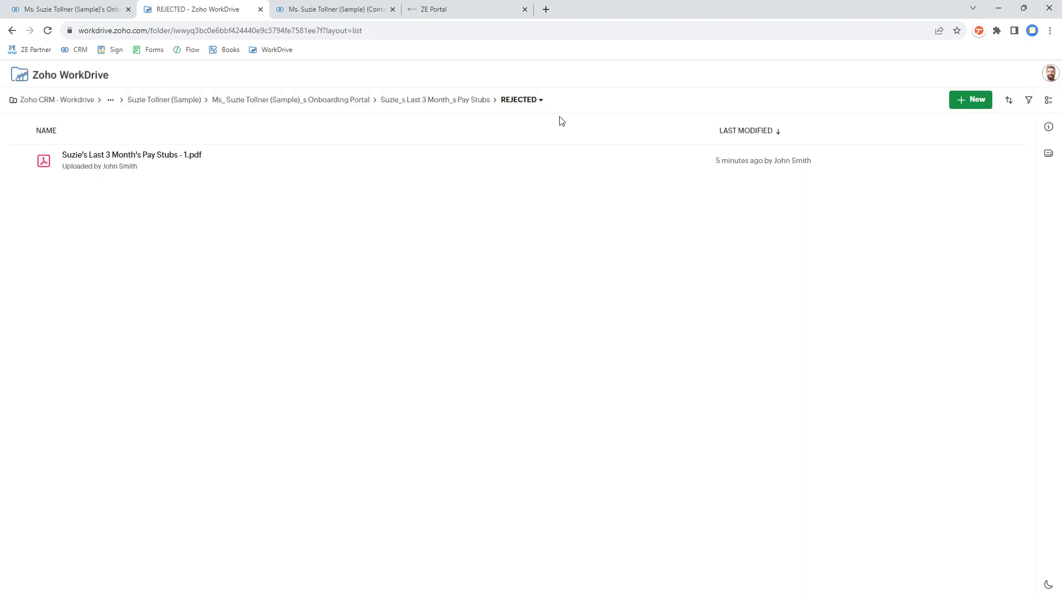
Step: Back on the portal record, check that its status reads Portal is Completed
{"action": "left_click", "coordinate": [260, 9]}
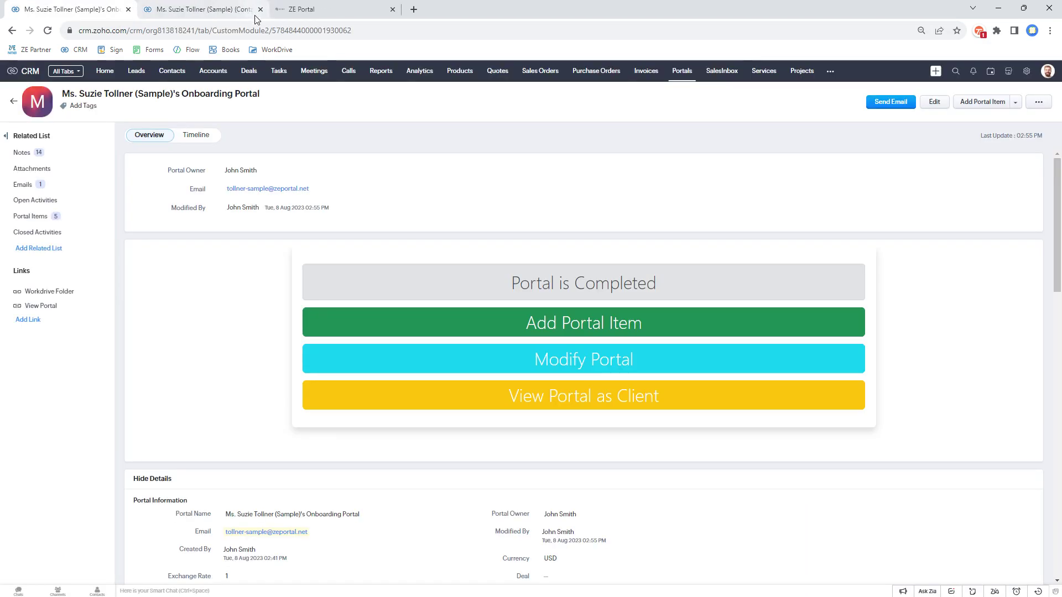
{"action": "scroll", "coordinate": [495, 227], "scroll_direction": "down", "scroll_amount": 3}
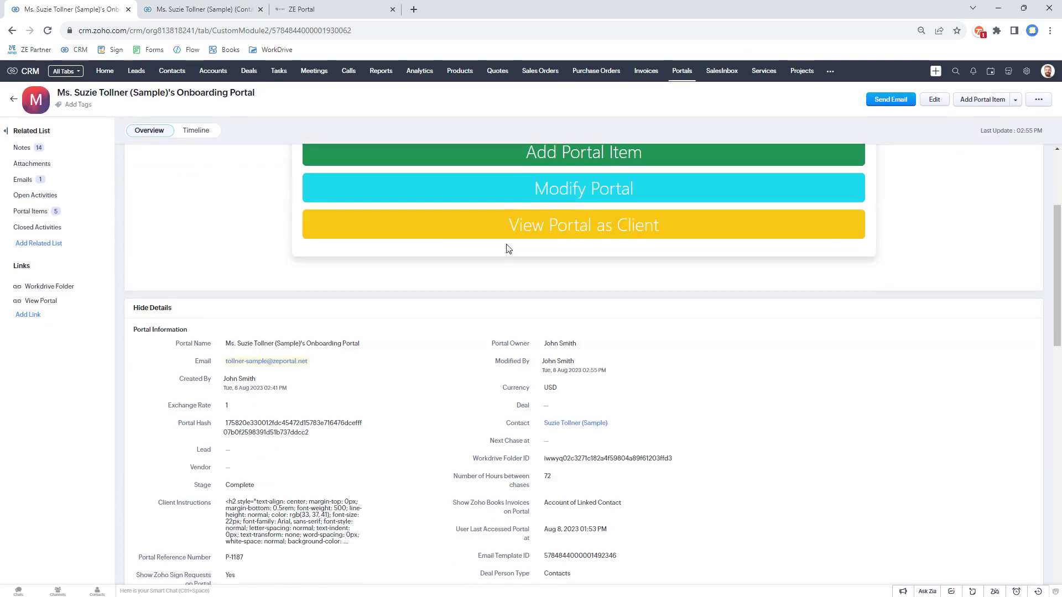
{"action": "scroll", "coordinate": [505, 258], "scroll_direction": "up", "scroll_amount": 2}
{"action": "left_click_drag", "start_coordinate": [514, 217], "coordinate": [675, 221]}
{"action": "left_click", "coordinate": [675, 221]}
{"action": "scroll", "coordinate": [645, 225], "scroll_direction": "down", "scroll_amount": 2}
{"action": "scroll", "coordinate": [635, 230], "scroll_direction": "up", "scroll_amount": 1}
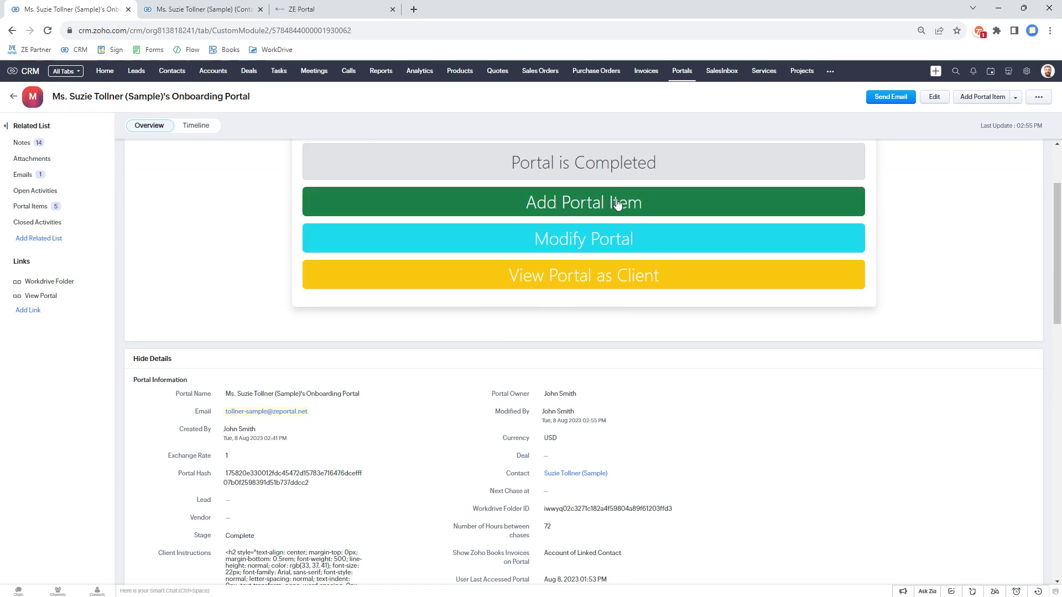
Step: Delete the document guidance from the portal instructions, leaving 3849 characters
{"action": "left_click", "coordinate": [606, 240]}
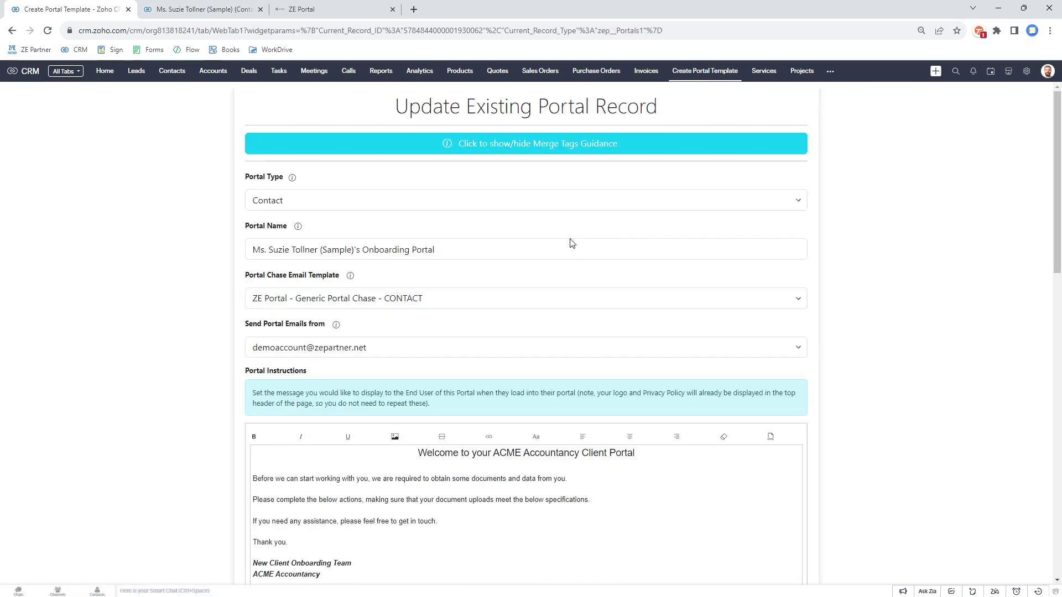
{"action": "scroll", "coordinate": [568, 247], "scroll_direction": "down", "scroll_amount": 3}
{"action": "scroll", "coordinate": [466, 363], "scroll_direction": "down", "scroll_amount": 2}
{"action": "scroll", "coordinate": [465, 325], "scroll_direction": "up", "scroll_amount": 2}
{"action": "scroll", "coordinate": [492, 354], "scroll_direction": "down", "scroll_amount": 1}
{"action": "scroll", "coordinate": [517, 379], "scroll_direction": "up", "scroll_amount": 1}
{"action": "scroll", "coordinate": [518, 357], "scroll_direction": "down", "scroll_amount": 3}
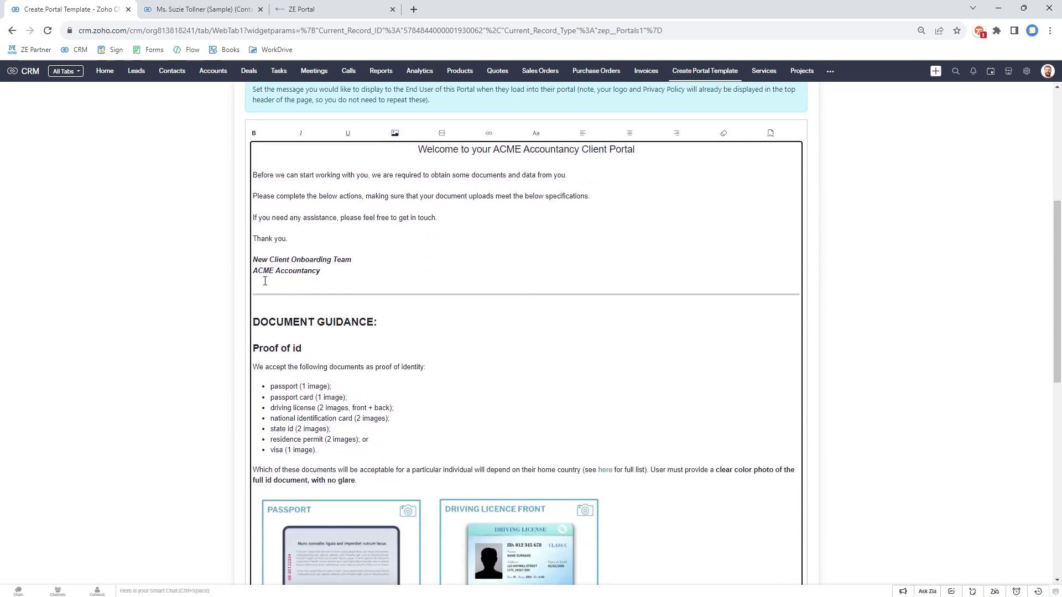
{"action": "left_click_drag", "start_coordinate": [260, 281], "coordinate": [407, 516]}
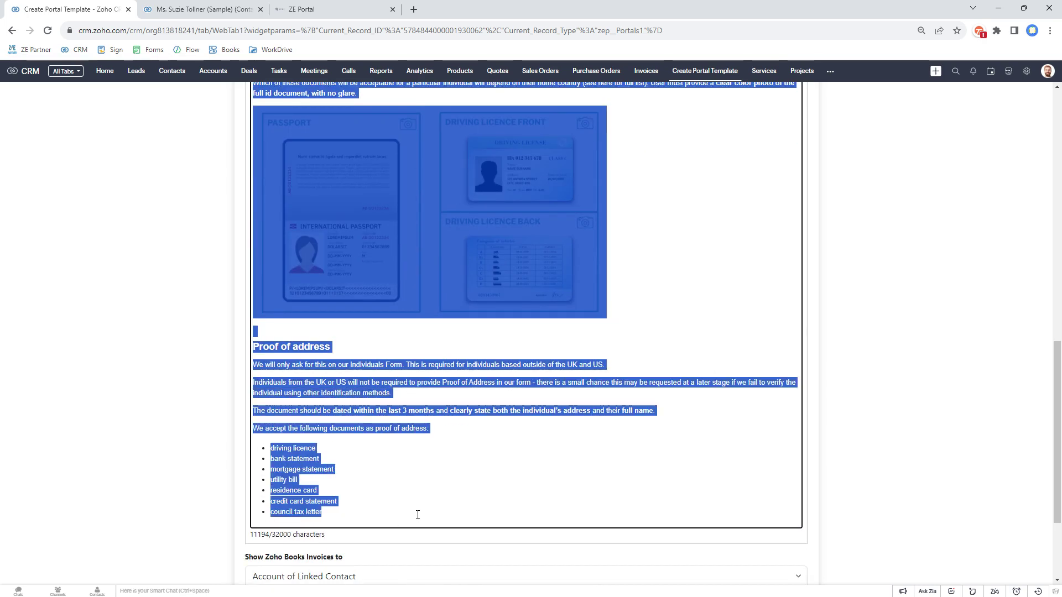
{"action": "key", "text": "BackSpace"}
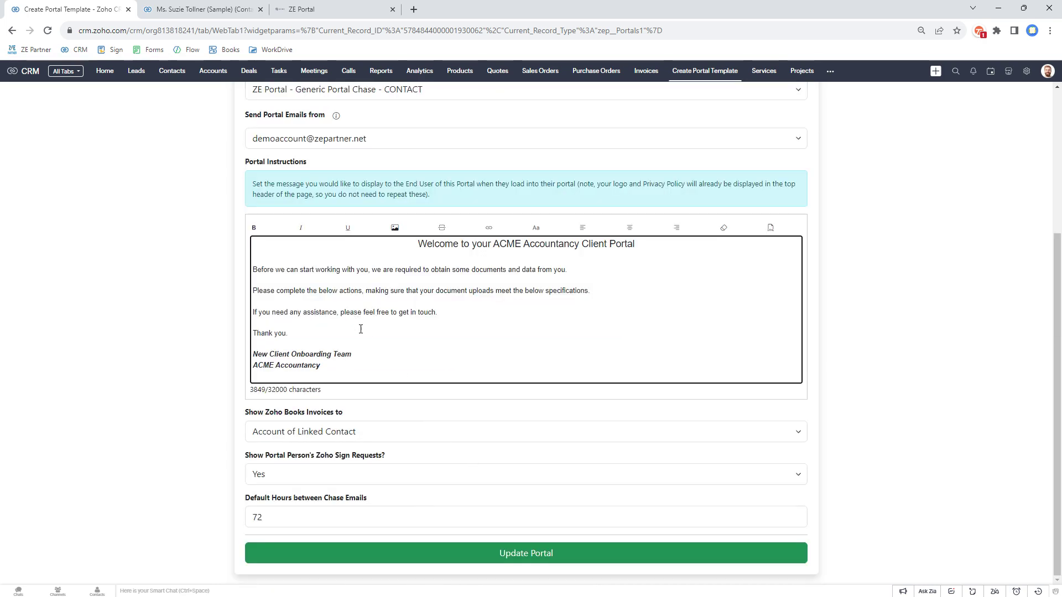
{"action": "left_click_drag", "start_coordinate": [254, 269], "coordinate": [613, 287]}
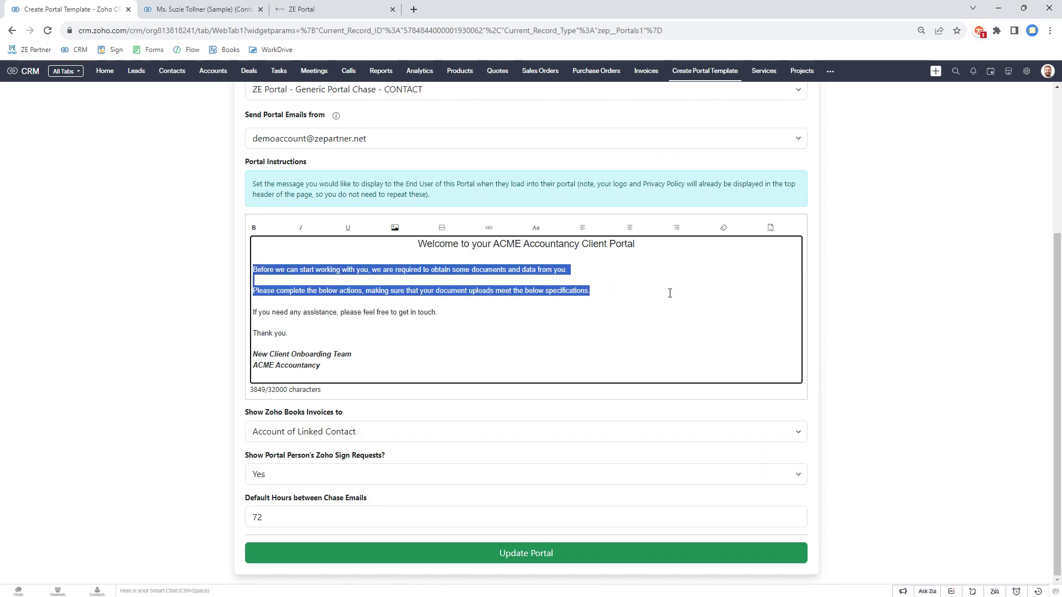
Step: Write 'Thank you for providing all of your documents.' then 'We have your information set as follows:'
{"action": "type", "text": "Thank you for providing all of your docu"}
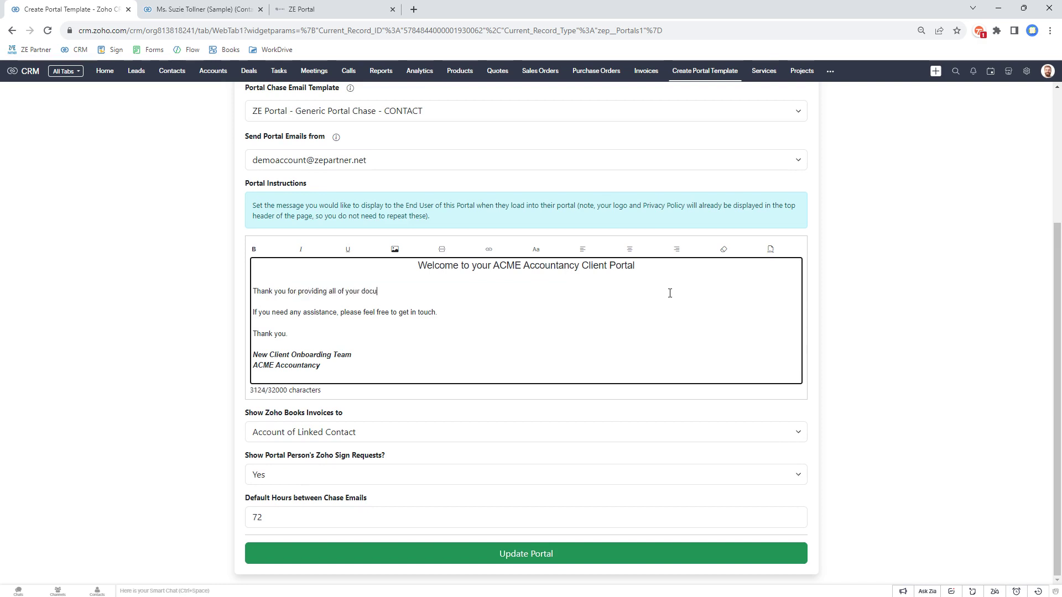
{"action": "type", "text": "ments."}
{"action": "type", "text": "n ongoing client."}
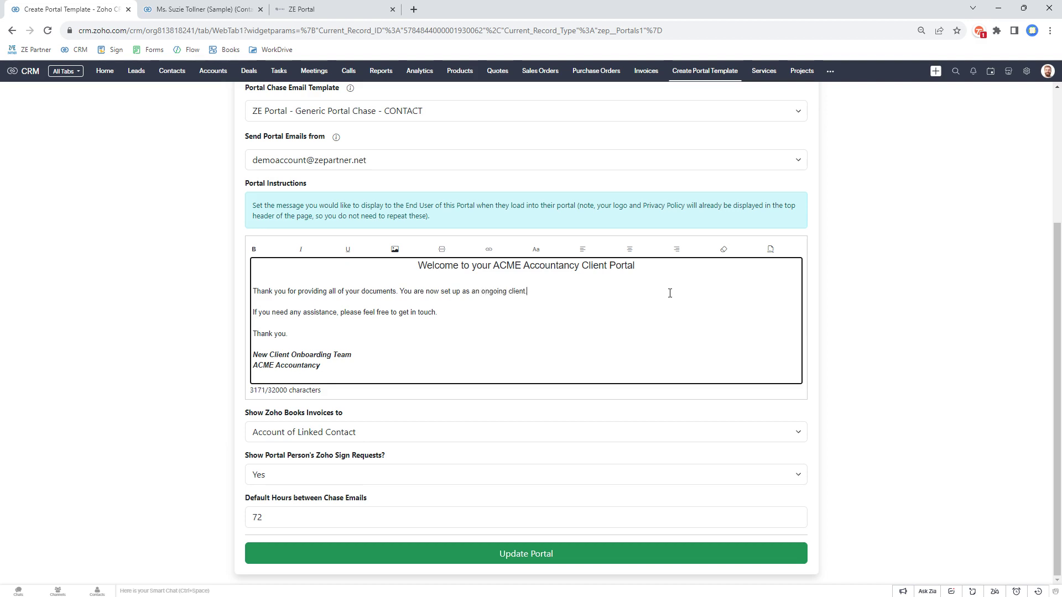
{"action": "key", "text": "Return"}
{"action": "type", "text": "We"}
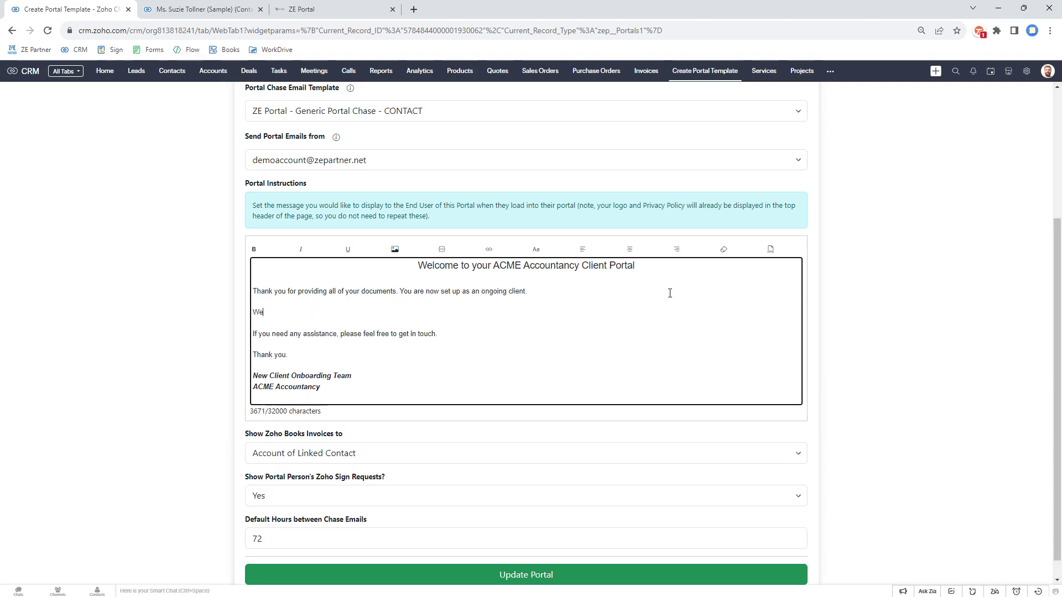
{"action": "type", "text": " have your information set as follows:"}
Step: Add an Address line with the Mailing Street merge field and further contact fields, then update the portal
{"action": "key", "text": "Return"}
{"action": "type", "text": "A"}
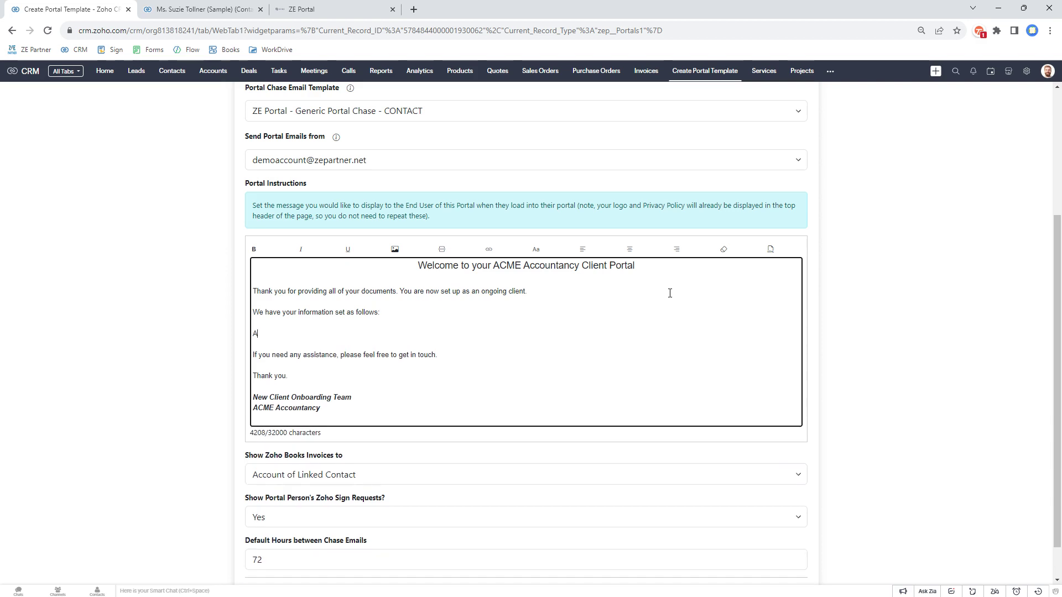
{"action": "type", "text": "ddress: #stree"}
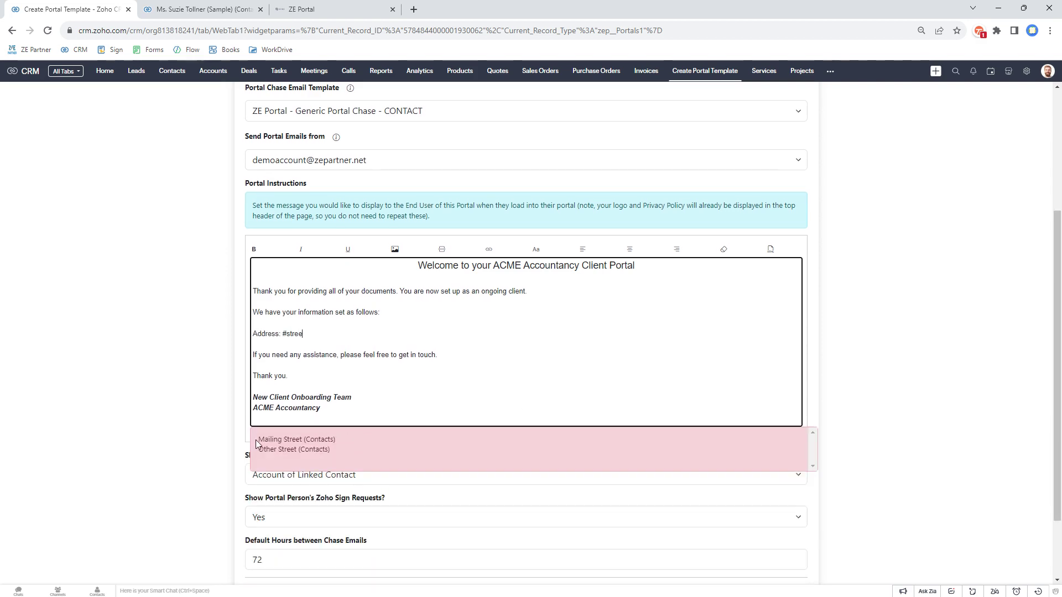
{"action": "left_click", "coordinate": [276, 441]}
{"action": "left_click", "coordinate": [387, 327]}
{"action": "type", "text": ", #"}
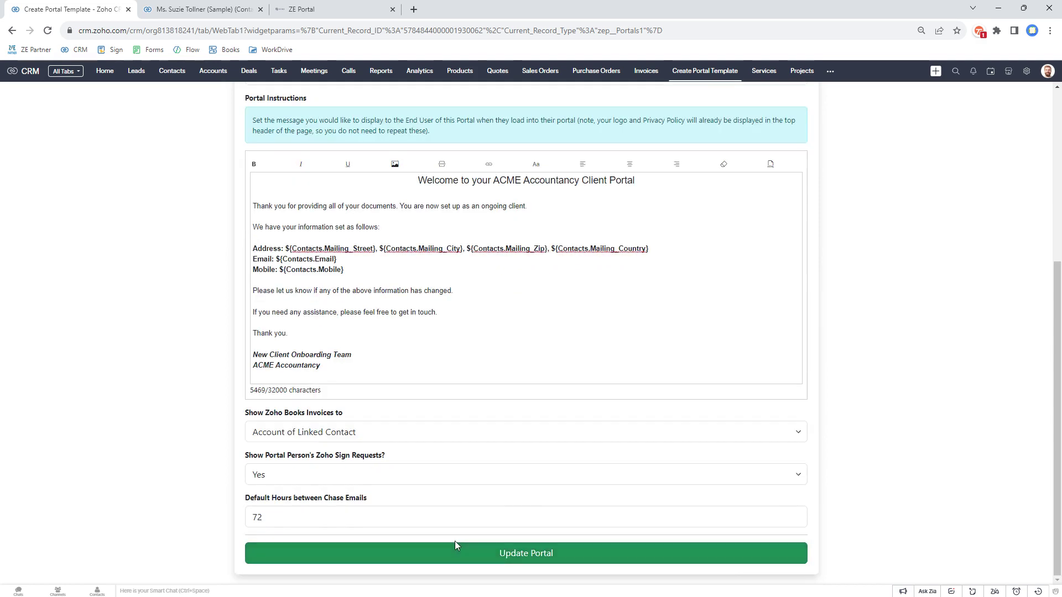
{"action": "left_click", "coordinate": [454, 543]}
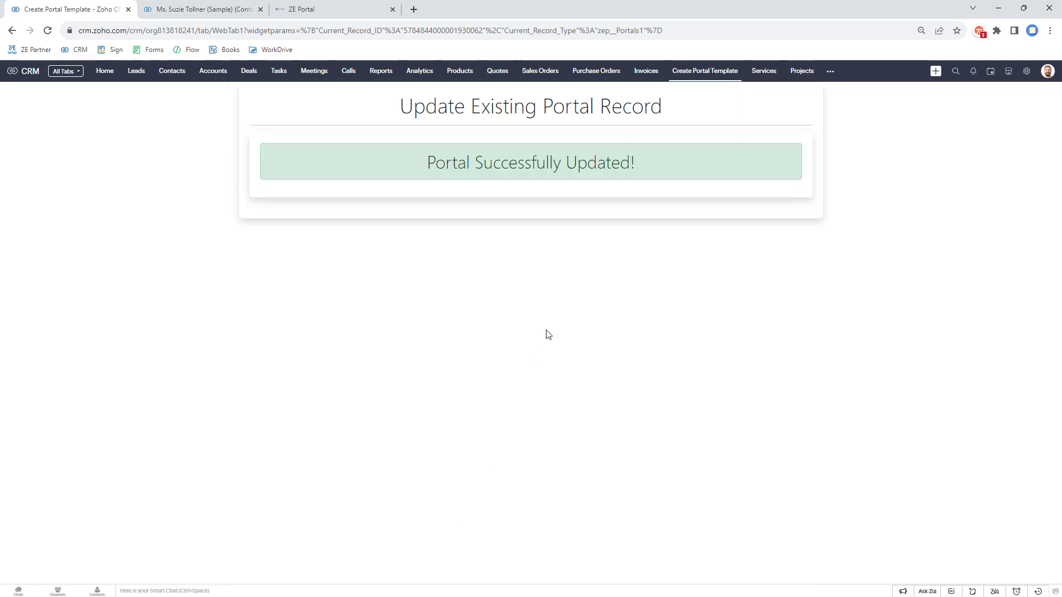
Step: Return to the portal record and view it as the client, checking the address, email and mobile lines
{"action": "left_click", "coordinate": [12, 30]}
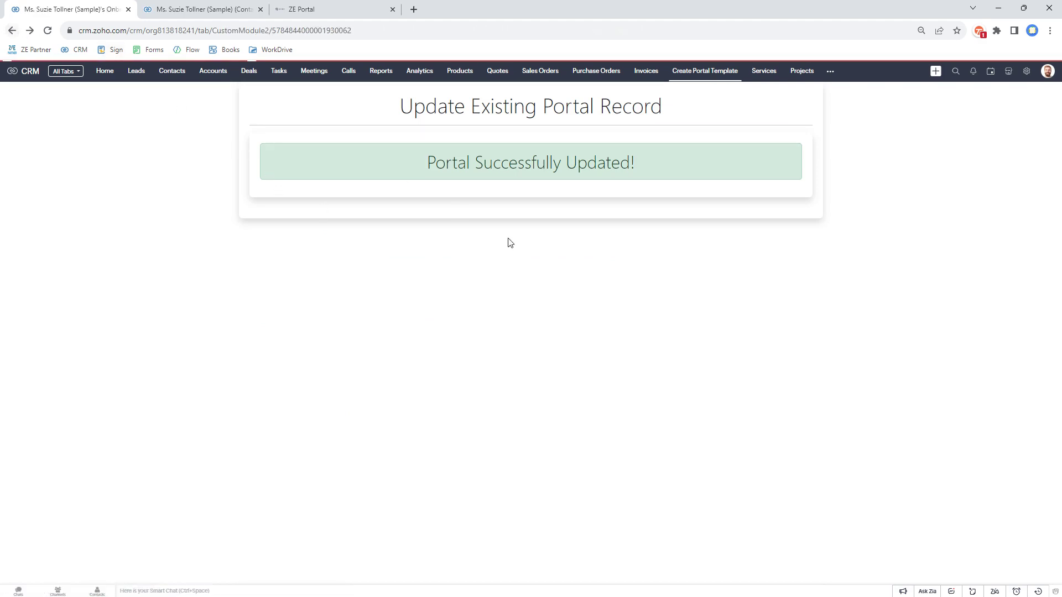
{"action": "scroll", "coordinate": [636, 199], "scroll_direction": "down", "scroll_amount": 1}
{"action": "left_click", "coordinate": [594, 337]}
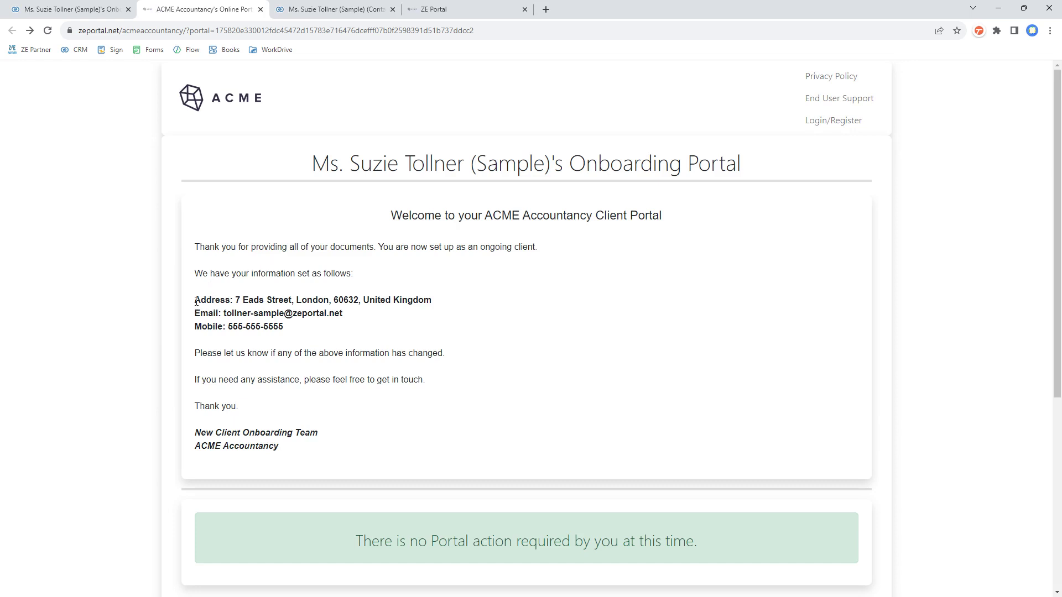
{"action": "left_click_drag", "start_coordinate": [196, 302], "coordinate": [292, 337]}
{"action": "left_click", "coordinate": [294, 336]}
Step: Review the no-action banner, completed Previous Actions list, invoices and signature requests on the client portal
{"action": "scroll", "coordinate": [310, 326], "scroll_direction": "down", "scroll_amount": 5}
{"action": "left_click_drag", "start_coordinate": [355, 230], "coordinate": [668, 231]}
{"action": "left_click", "coordinate": [702, 229]}
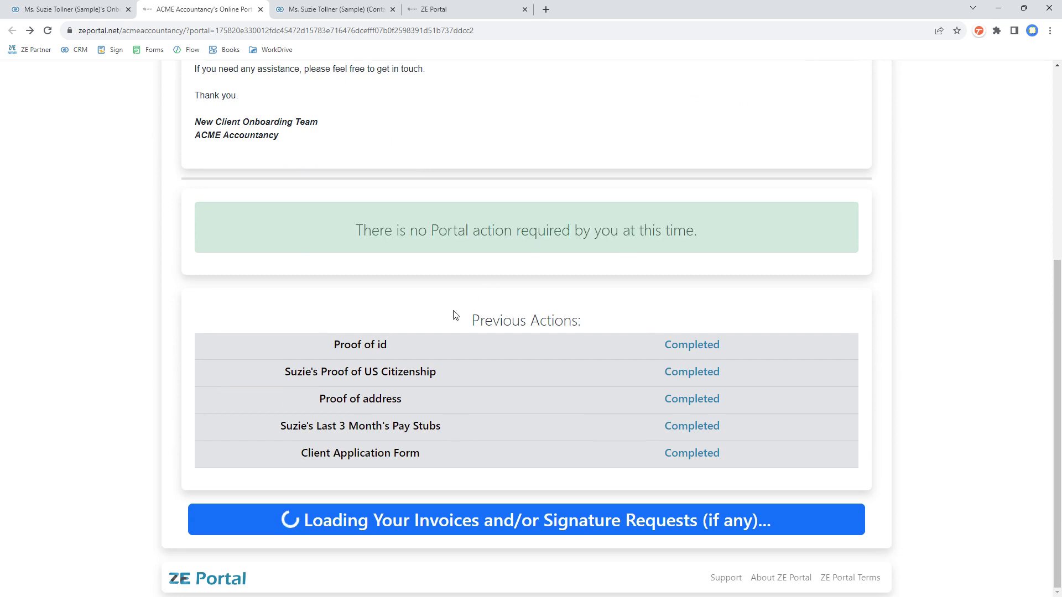
{"action": "left_click_drag", "start_coordinate": [298, 340], "coordinate": [725, 451]}
{"action": "left_click", "coordinate": [688, 318]}
{"action": "scroll", "coordinate": [669, 437], "scroll_direction": "down", "scroll_amount": 3}
{"action": "scroll", "coordinate": [437, 406], "scroll_direction": "down", "scroll_amount": 3}
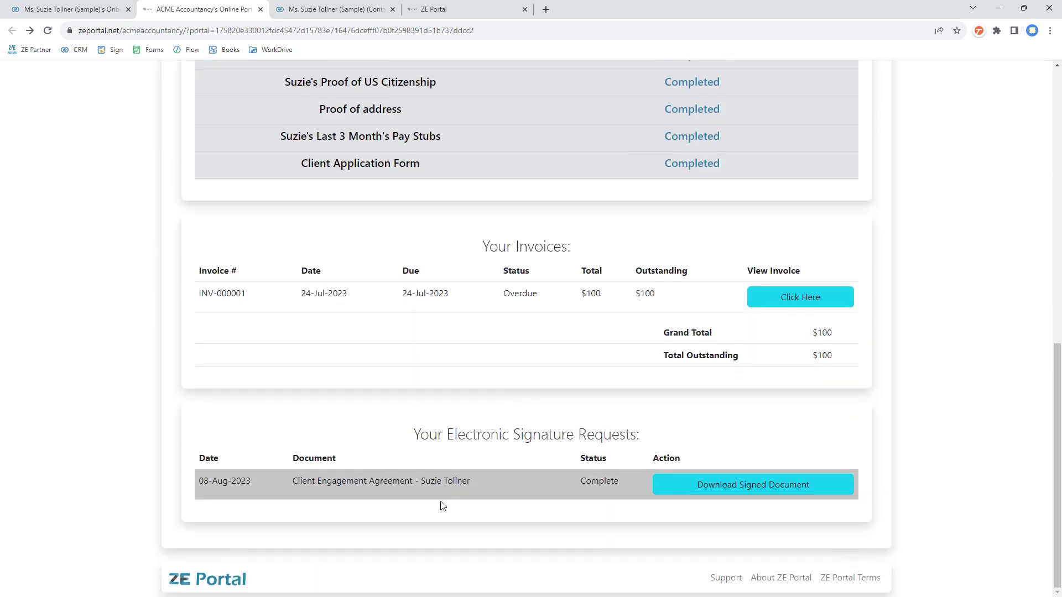
{"action": "scroll", "coordinate": [719, 506], "scroll_direction": "up", "scroll_amount": 10}
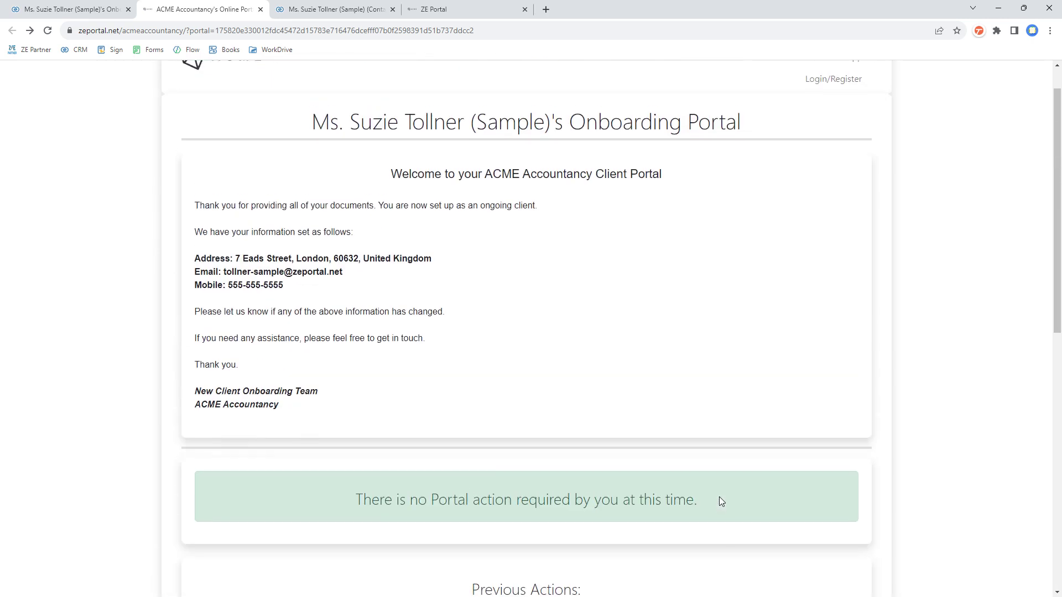
{"action": "scroll", "coordinate": [719, 496], "scroll_direction": "up", "scroll_amount": 1}
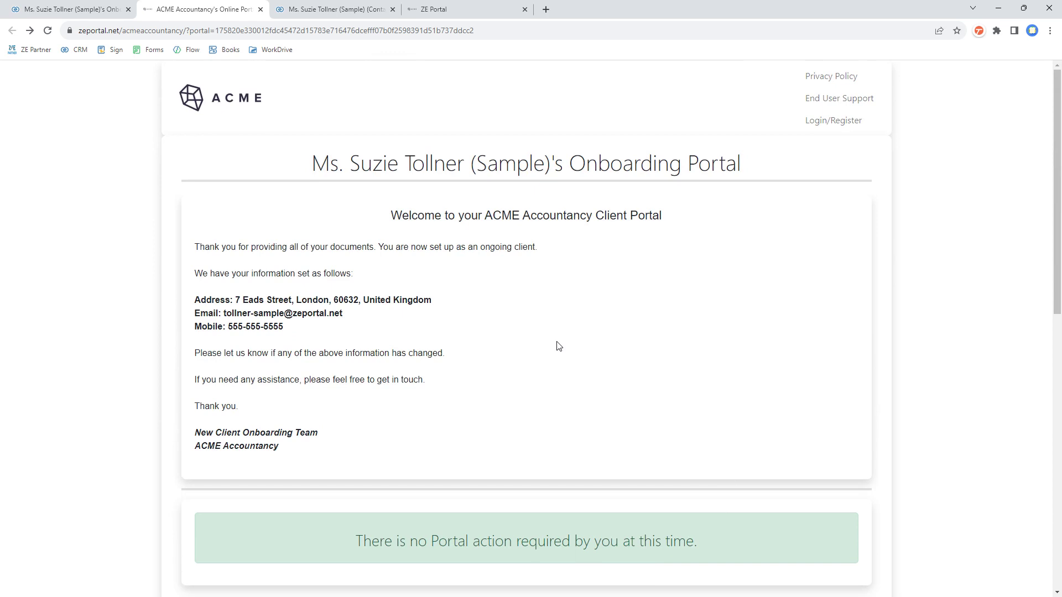
Step: On the Login/Register page, enter the client's e-mail address and request a registration code
{"action": "left_click", "coordinate": [833, 121]}
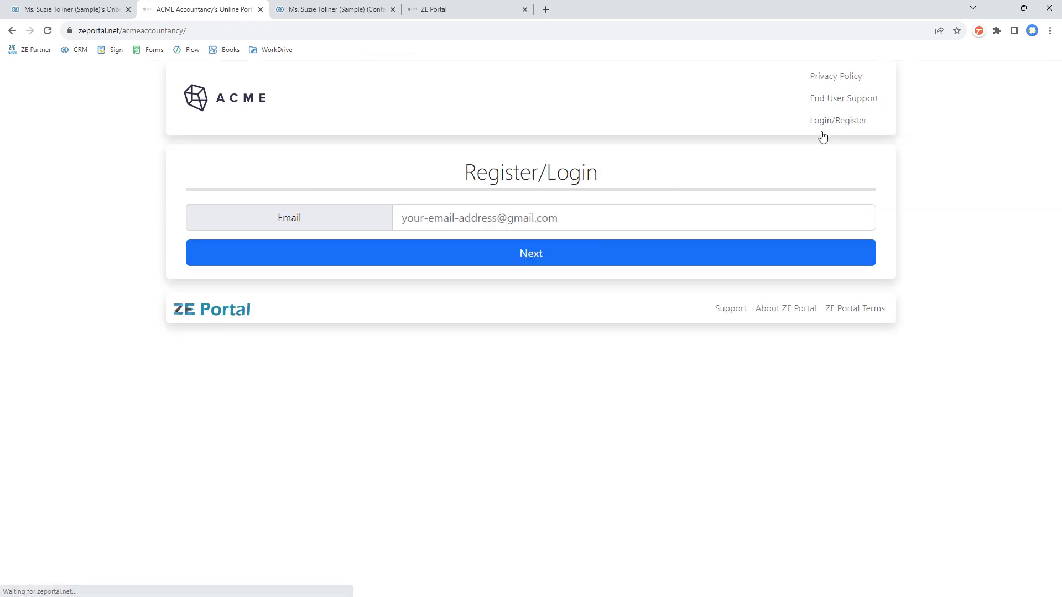
{"action": "left_click", "coordinate": [528, 218]}
{"action": "key", "text": "ctrl+v"}
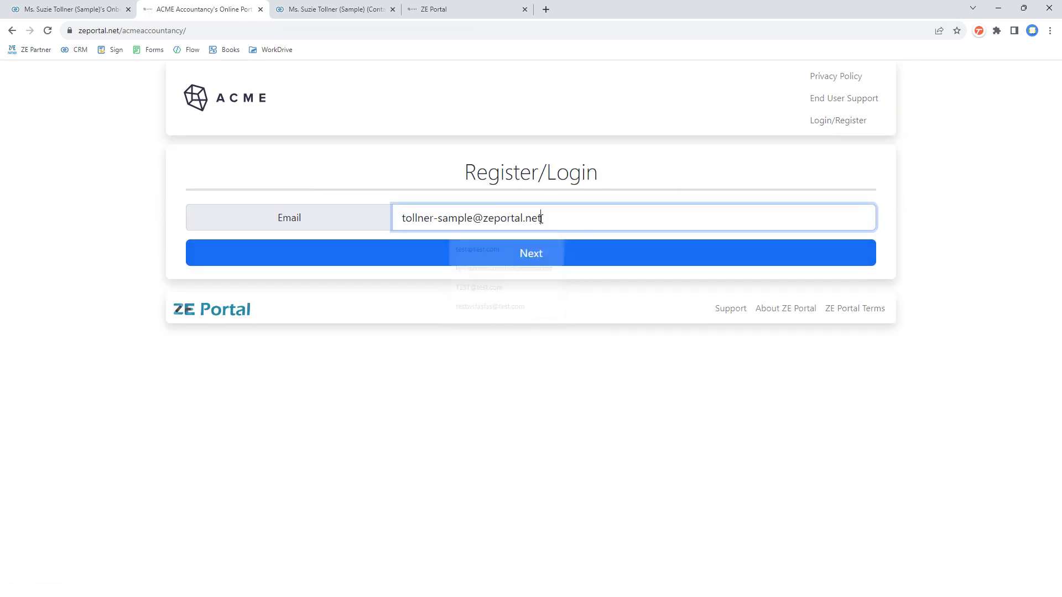
{"action": "left_click", "coordinate": [523, 257]}
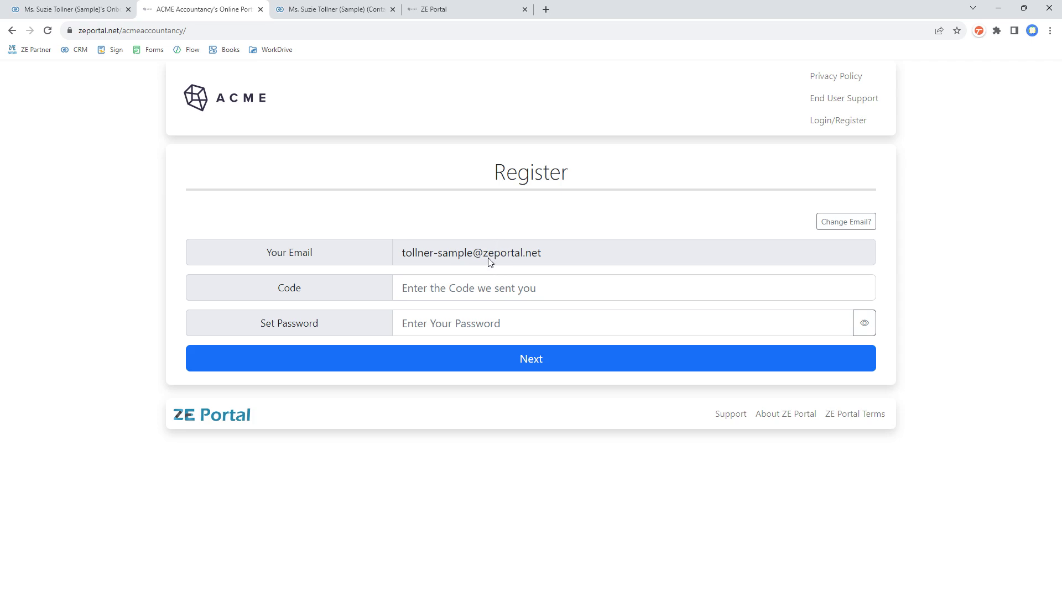
Step: Copy the registration code from the emailed message, then close the e-mail
{"action": "left_click_drag", "start_coordinate": [0, 88], "coordinate": [392, 59]}
{"action": "scroll", "coordinate": [600, 254], "scroll_direction": "down", "scroll_amount": 2}
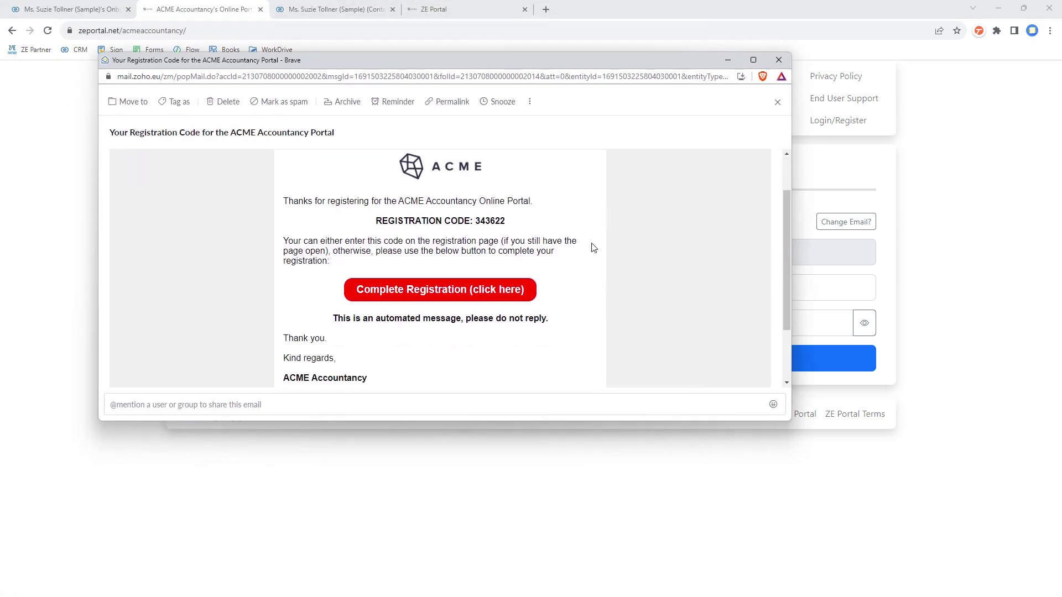
{"action": "scroll", "coordinate": [601, 257], "scroll_direction": "up", "scroll_amount": 1}
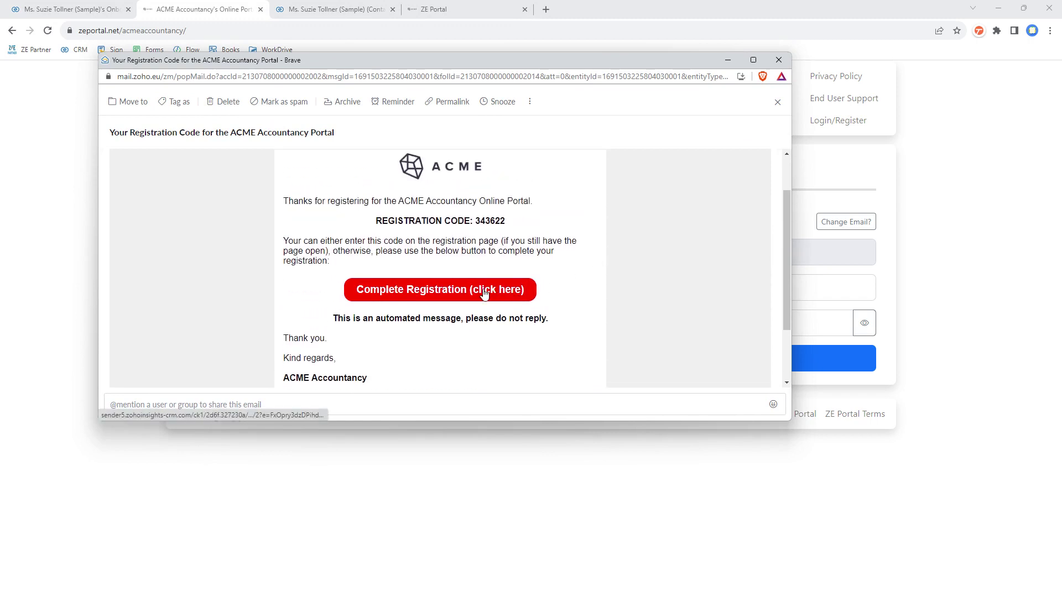
{"action": "left_click_drag", "start_coordinate": [474, 221], "coordinate": [544, 232]}
{"action": "key", "text": "ctrl+c"}
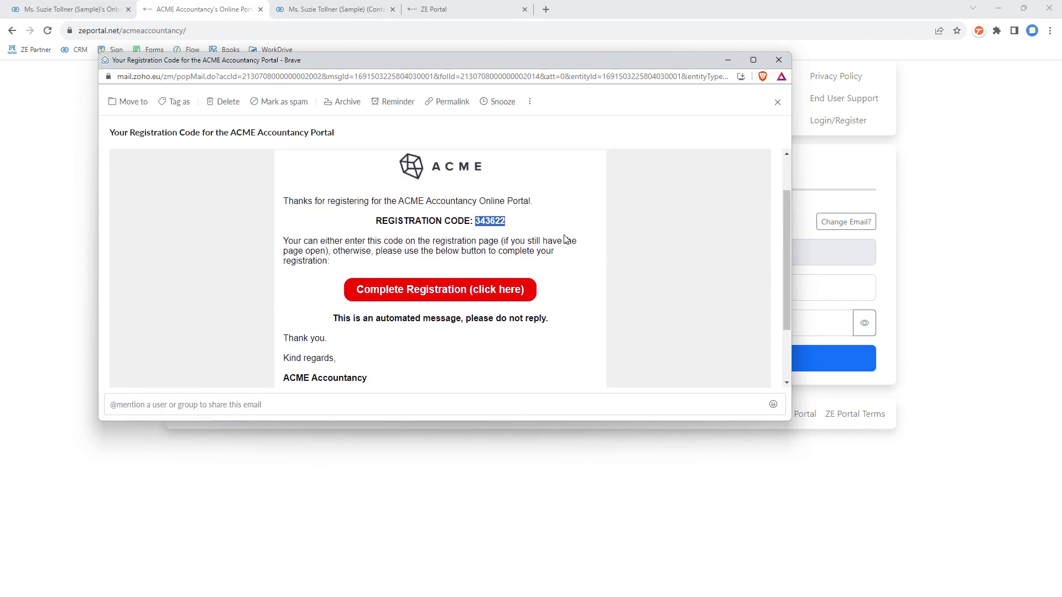
{"action": "scroll", "coordinate": [504, 315], "scroll_direction": "down", "scroll_amount": 2}
{"action": "scroll", "coordinate": [512, 298], "scroll_direction": "up", "scroll_amount": 3}
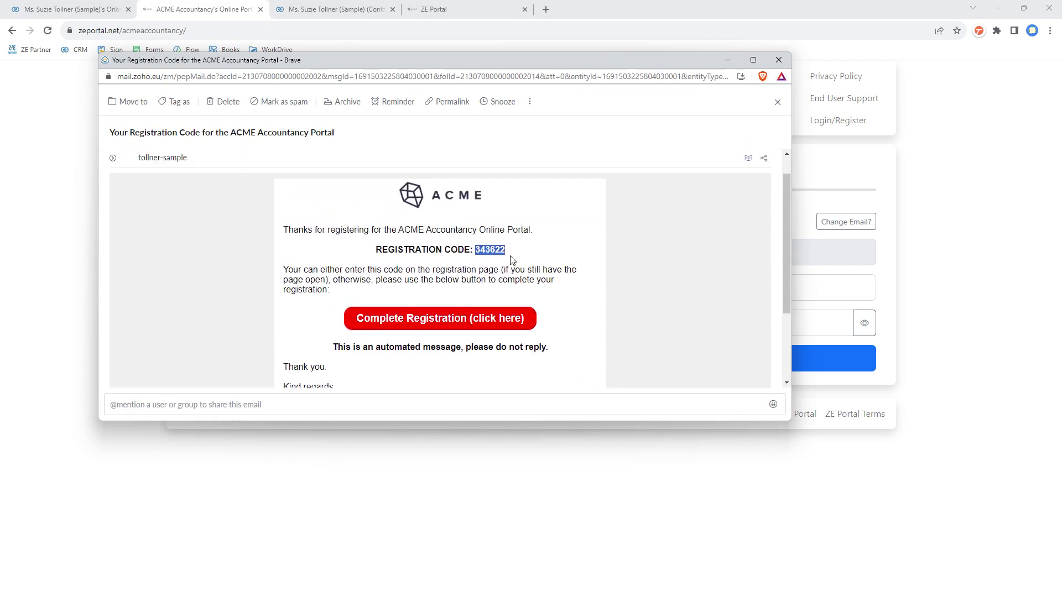
{"action": "left_click", "coordinate": [341, 103]}
Step: Paste the registration code, set and confirm the account password, and complete registration to log in
{"action": "left_click", "coordinate": [512, 288]}
{"action": "key", "text": "ctrl+v"}
{"action": "left_click", "coordinate": [491, 311]}
{"action": "type", "text": "Abc"}
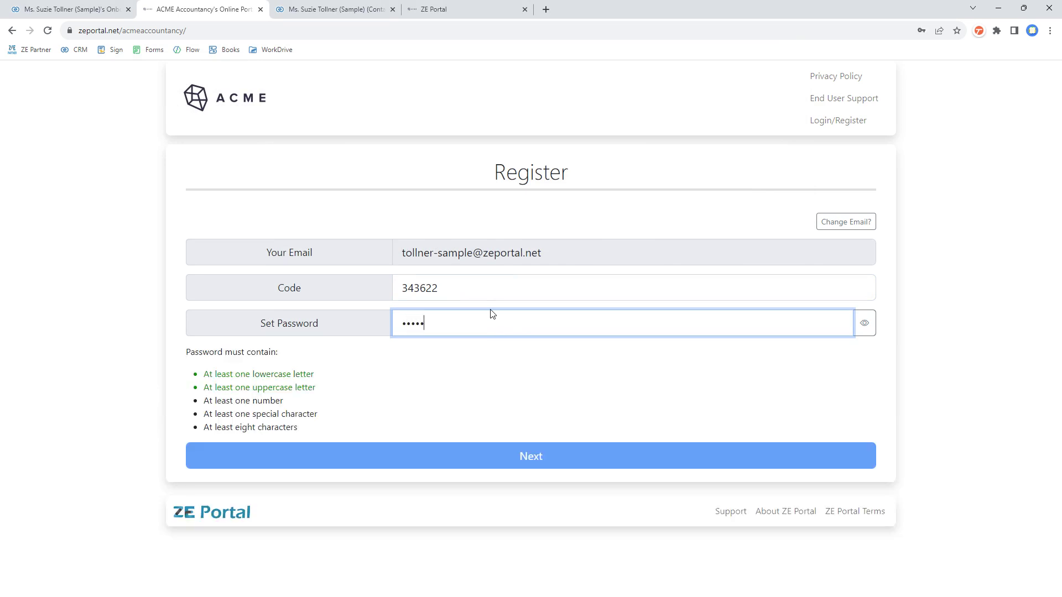
{"action": "type", "text": "12!"}
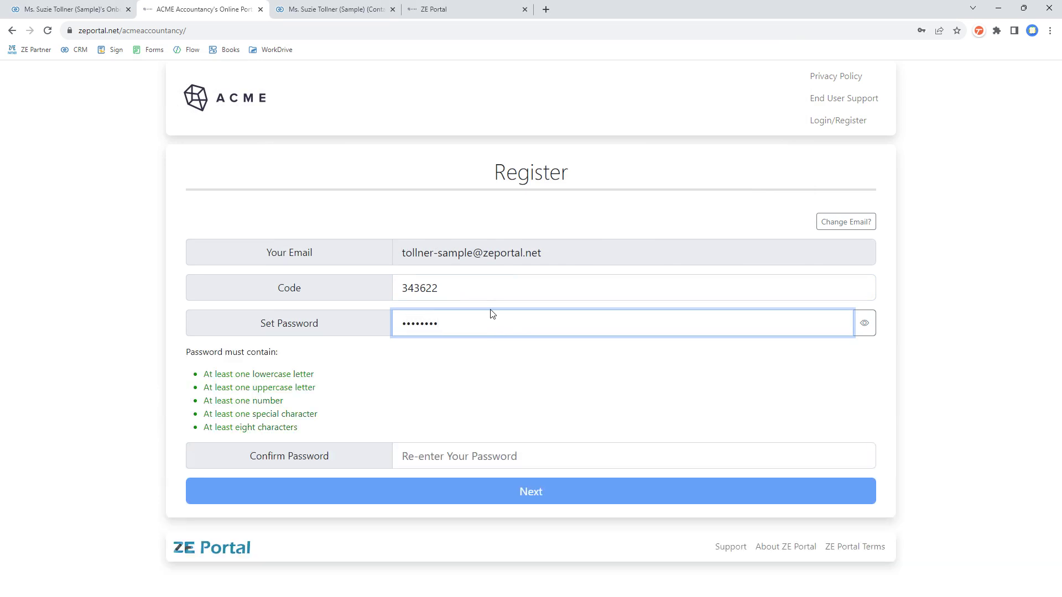
{"action": "left_click", "coordinate": [473, 457]}
{"action": "type", "text": "Suzi"}
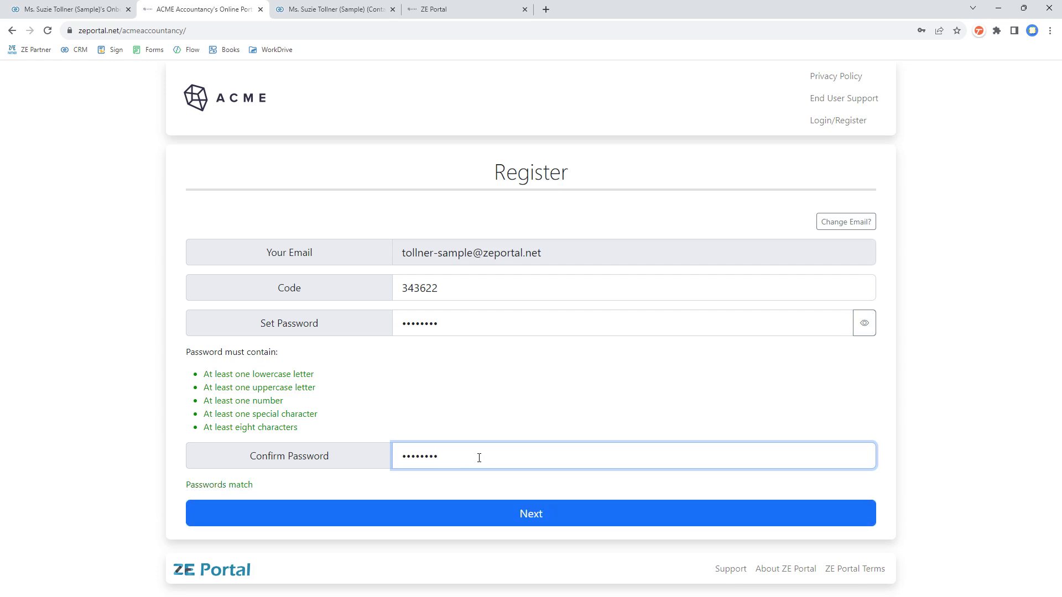
{"action": "left_click_drag", "start_coordinate": [197, 377], "coordinate": [327, 429]}
{"action": "left_click", "coordinate": [524, 522]}
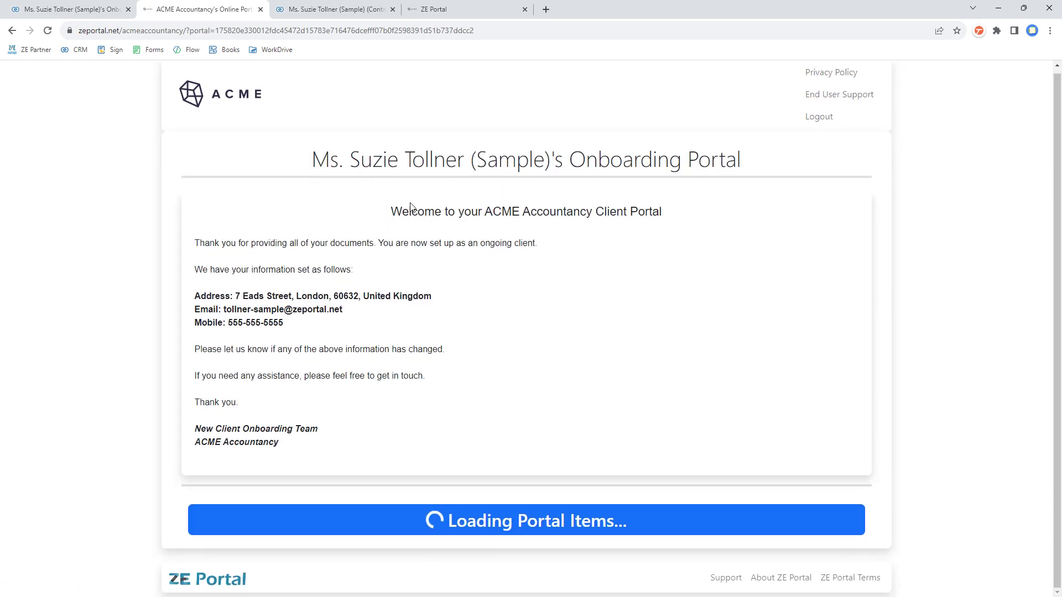
Step: Read through the portal's welcome message from 'Thank you' to 'in touch'
{"action": "scroll", "coordinate": [488, 356], "scroll_direction": "down", "scroll_amount": 5}
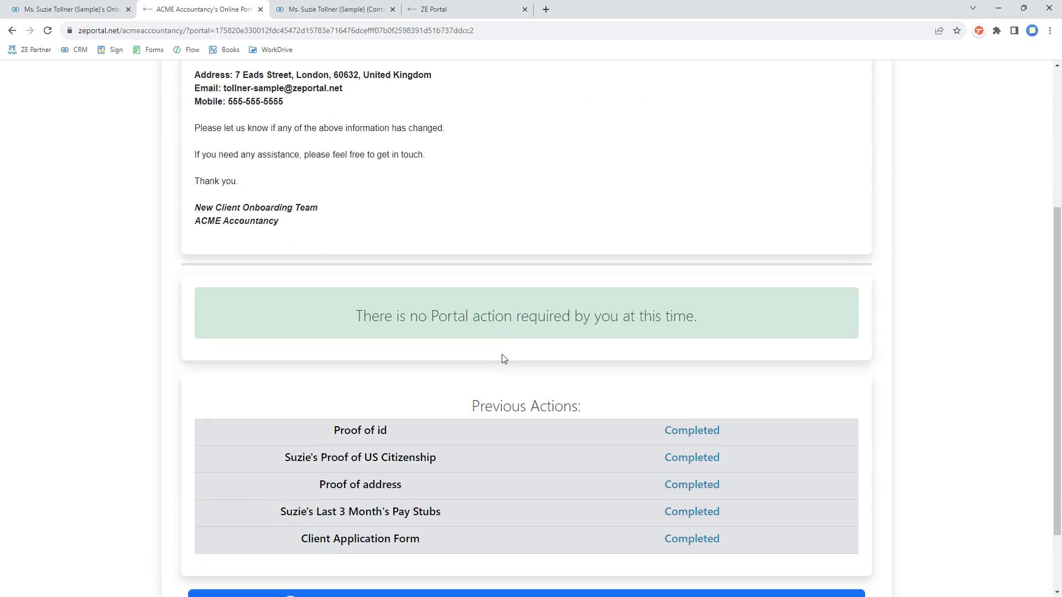
{"action": "scroll", "coordinate": [526, 387], "scroll_direction": "up", "scroll_amount": 6}
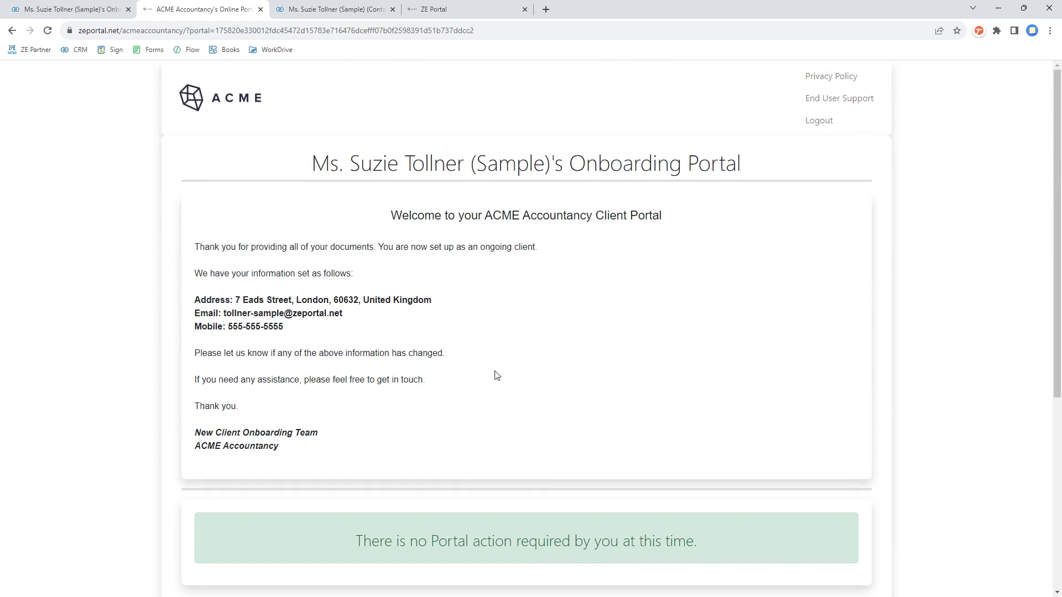
{"action": "scroll", "coordinate": [500, 367], "scroll_direction": "down", "scroll_amount": 3}
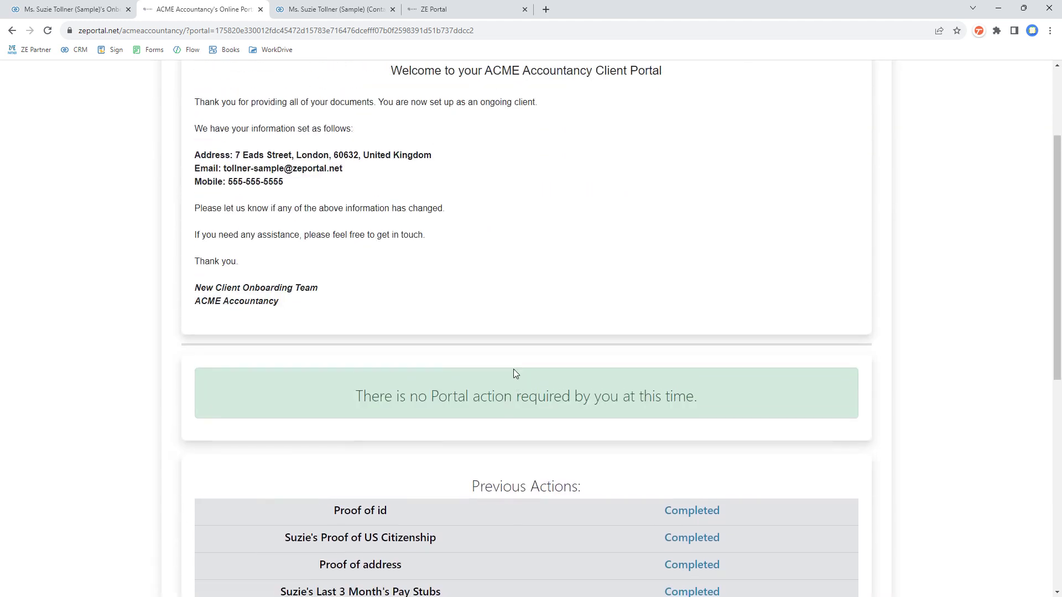
{"action": "scroll", "coordinate": [509, 367], "scroll_direction": "up", "scroll_amount": 3}
{"action": "scroll", "coordinate": [495, 347], "scroll_direction": "down", "scroll_amount": 3}
{"action": "scroll", "coordinate": [365, 303], "scroll_direction": "up", "scroll_amount": 3}
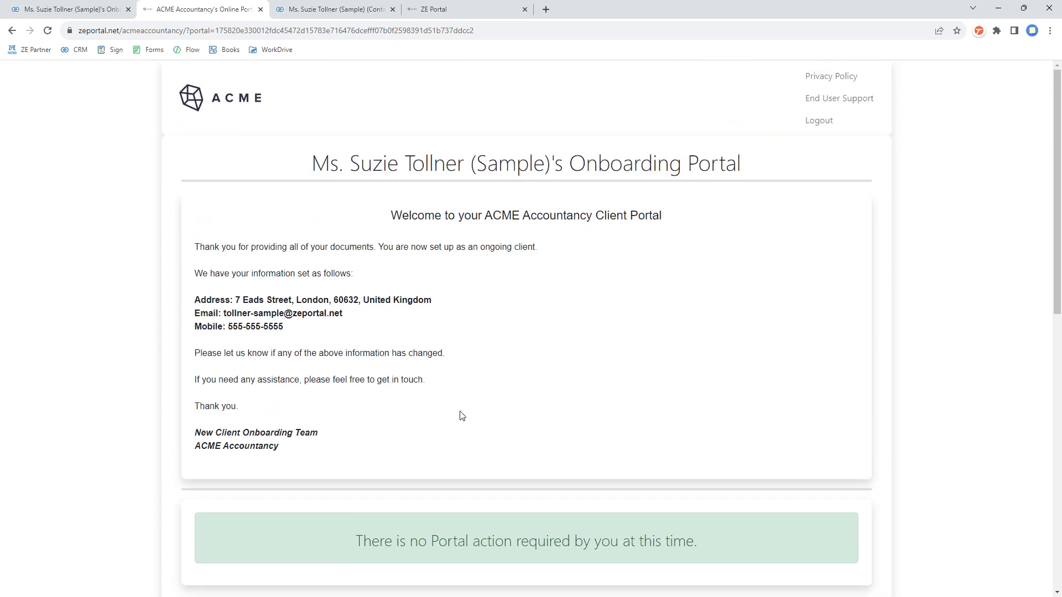
{"action": "left_click_drag", "start_coordinate": [462, 415], "coordinate": [199, 252]}
{"action": "left_click_drag", "start_coordinate": [460, 391], "coordinate": [194, 248]}
{"action": "left_click", "coordinate": [243, 246]}
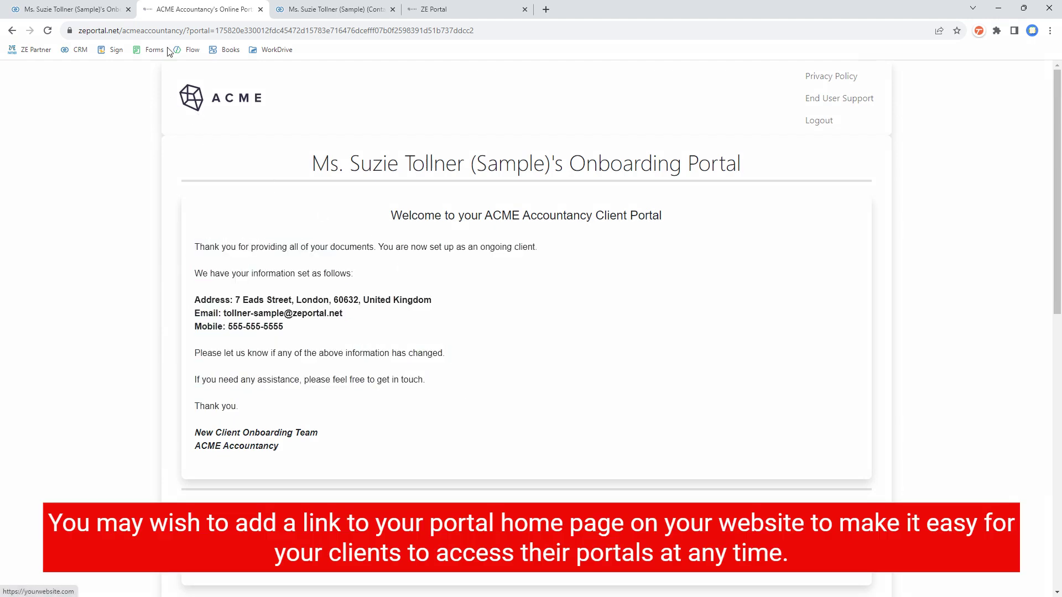
Step: Remove the ?portal= parameter from the URL to load the portal home, then return to the CRM contact
{"action": "left_click_drag", "start_coordinate": [185, 30], "coordinate": [668, 36]}
{"action": "key", "text": "BackSpace"}
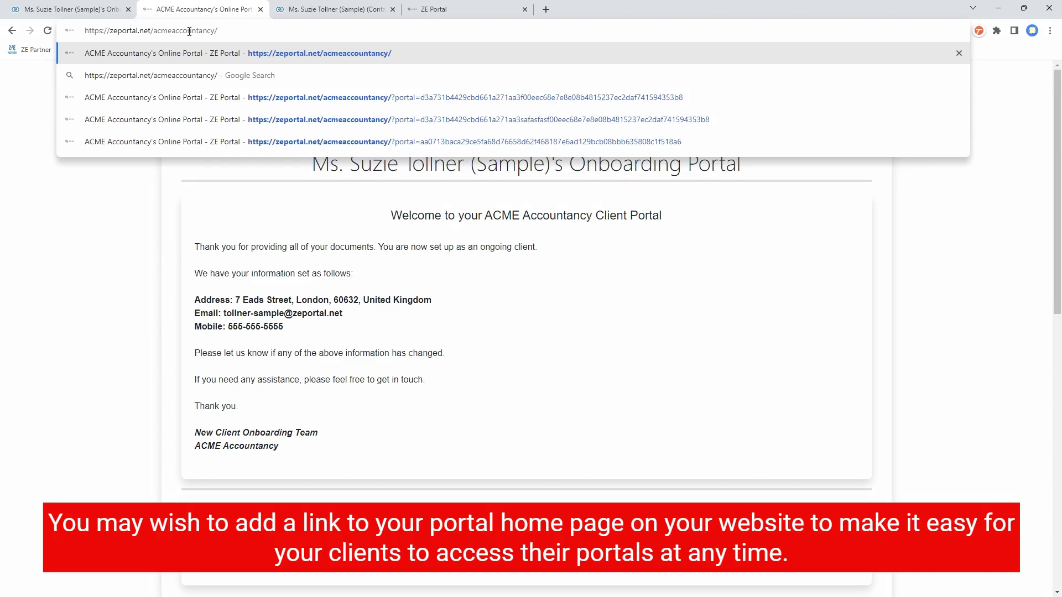
{"action": "key", "text": "Return"}
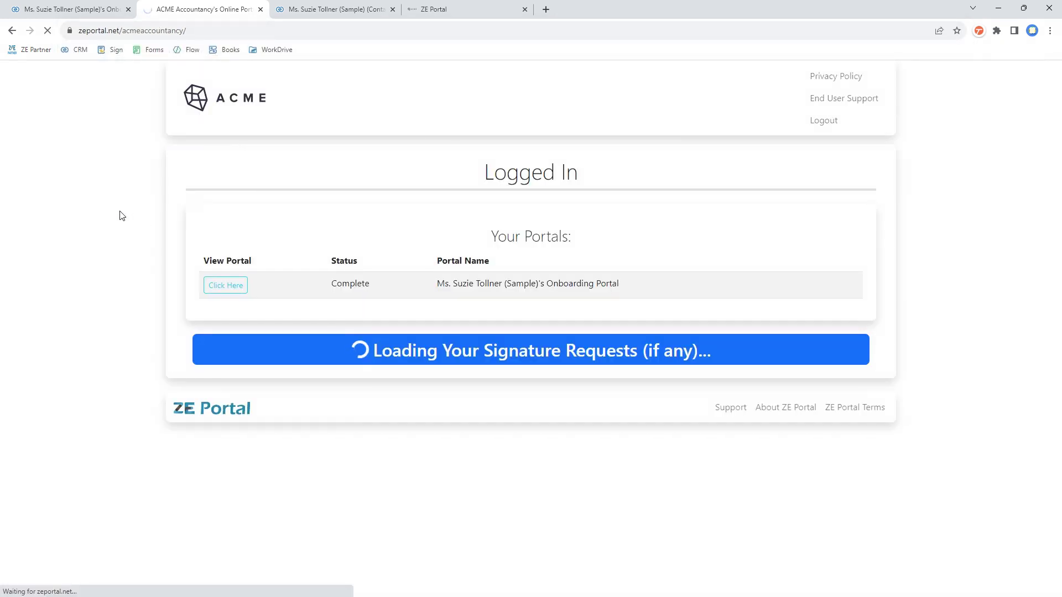
{"action": "key", "text": "ctrl+Tab"}
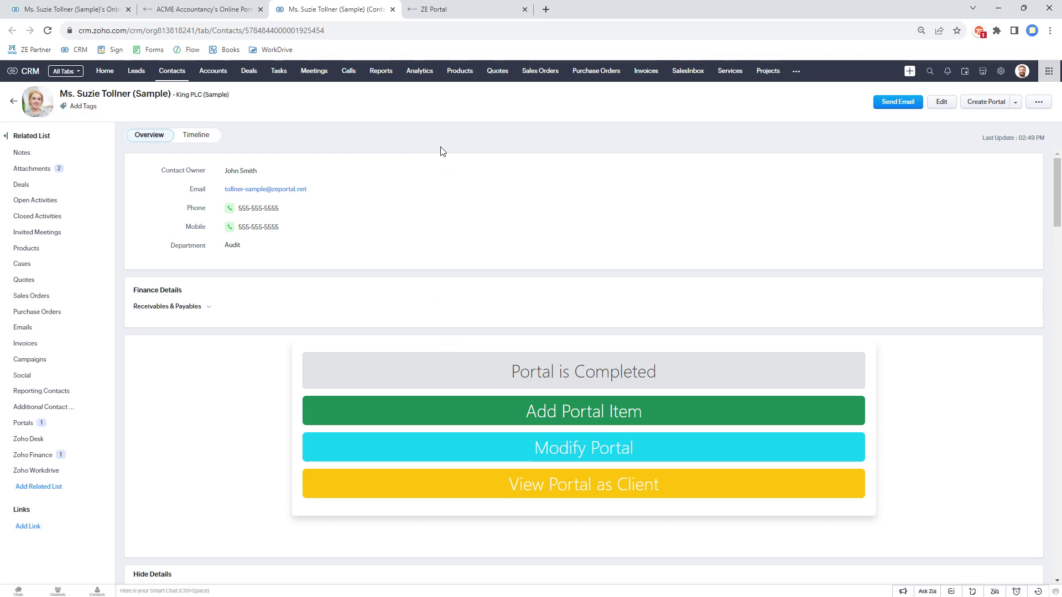
Step: Add the portal item 'Annual Accounts for 2022 to 2023' with placeholder upload guidance
{"action": "left_click", "coordinate": [563, 419]}
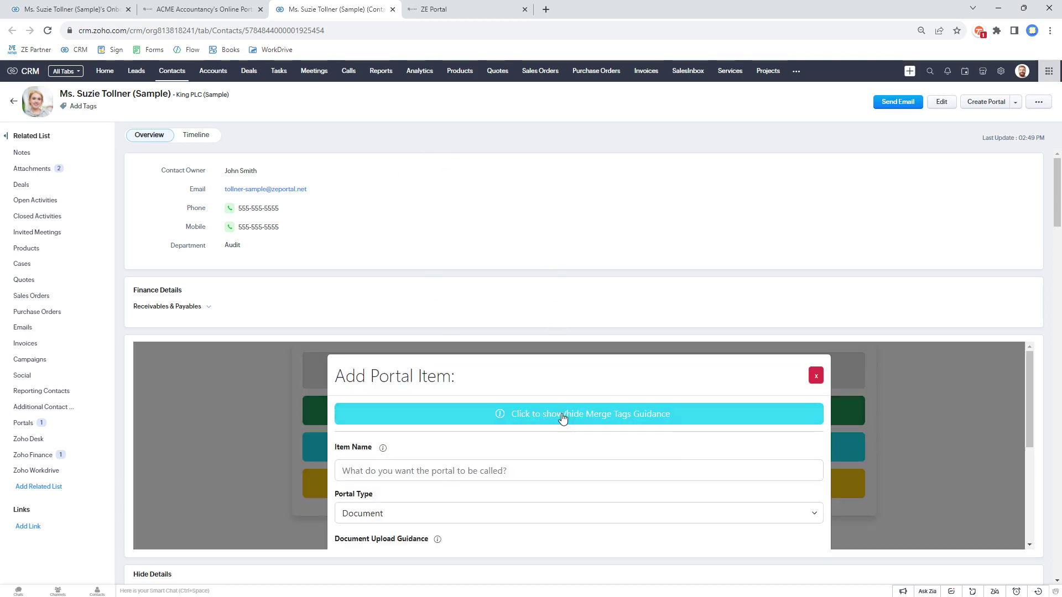
{"action": "scroll", "coordinate": [547, 356], "scroll_direction": "down", "scroll_amount": 3}
{"action": "left_click", "coordinate": [523, 366]}
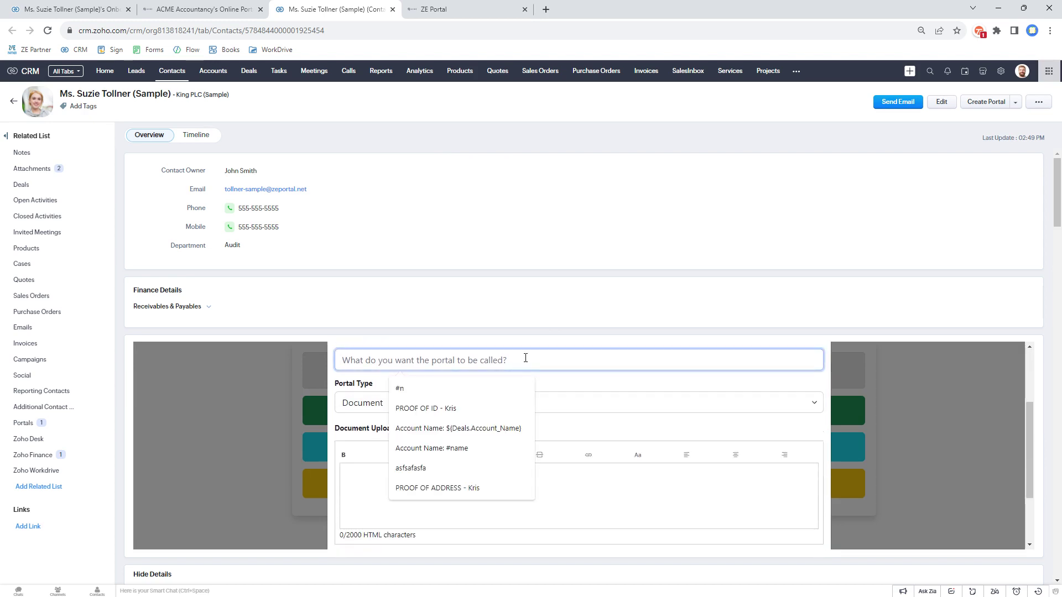
{"action": "type", "text": "Annual Accounts for 2022 to 2023"}
{"action": "left_click", "coordinate": [477, 498]}
{"action": "type", "text": "sagsagsgsagfsagsagsagsa"}
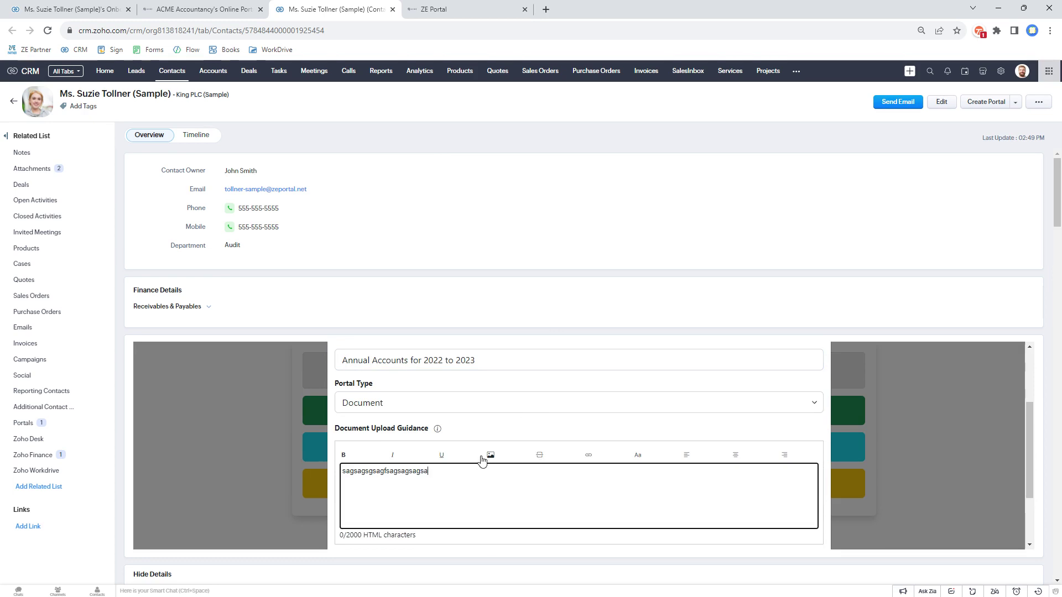
{"action": "scroll", "coordinate": [665, 467], "scroll_direction": "down", "scroll_amount": 3}
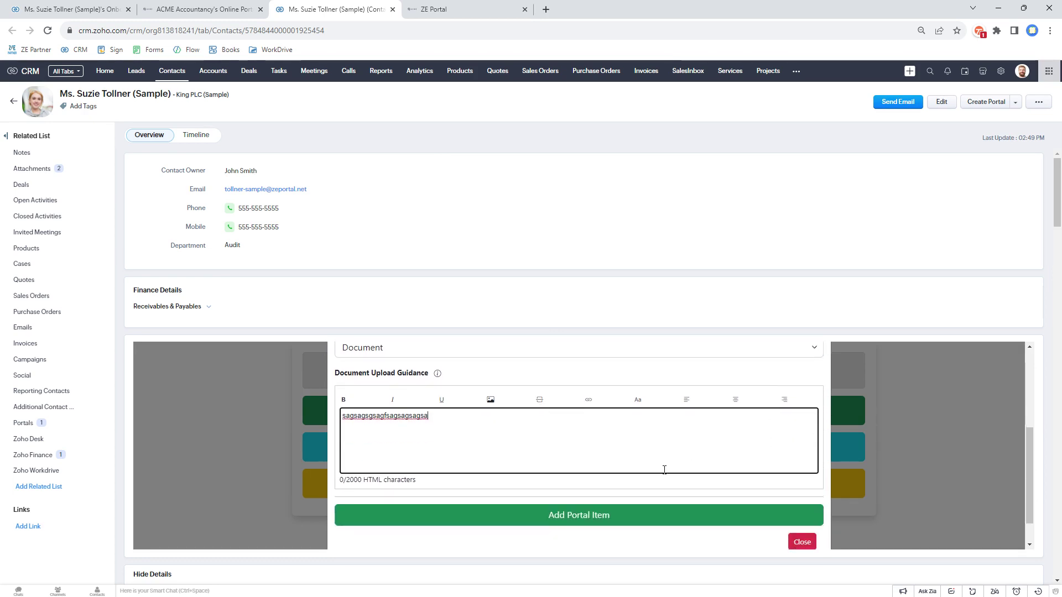
{"action": "left_click", "coordinate": [589, 482]}
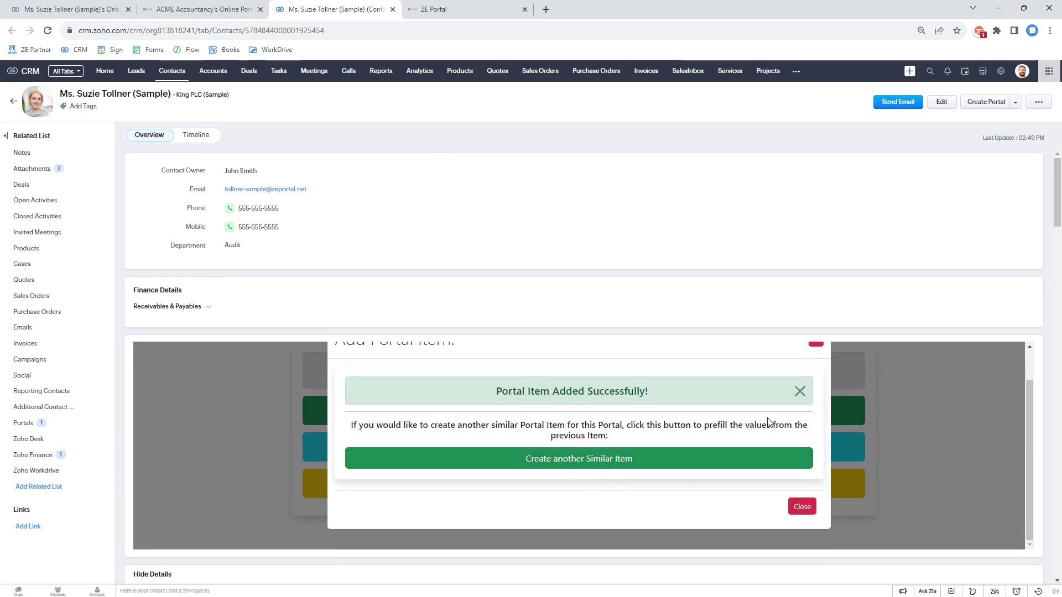
Step: Create a second similar item with the year edited in its name, then close the add item window
{"action": "left_click", "coordinate": [634, 468]}
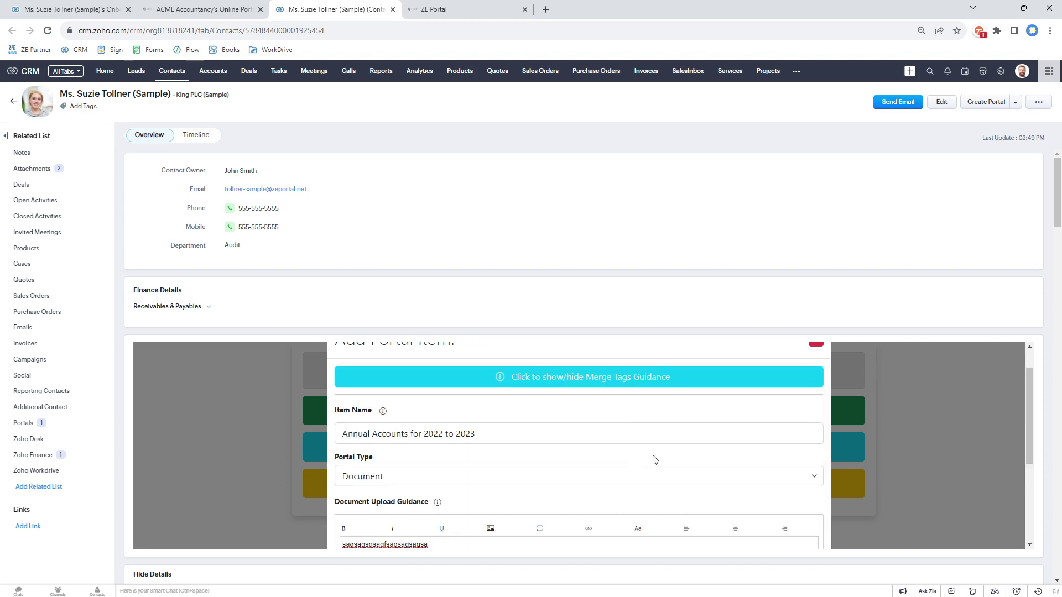
{"action": "scroll", "coordinate": [654, 460], "scroll_direction": "down", "scroll_amount": 2}
{"action": "scroll", "coordinate": [653, 460], "scroll_direction": "up", "scroll_amount": 1}
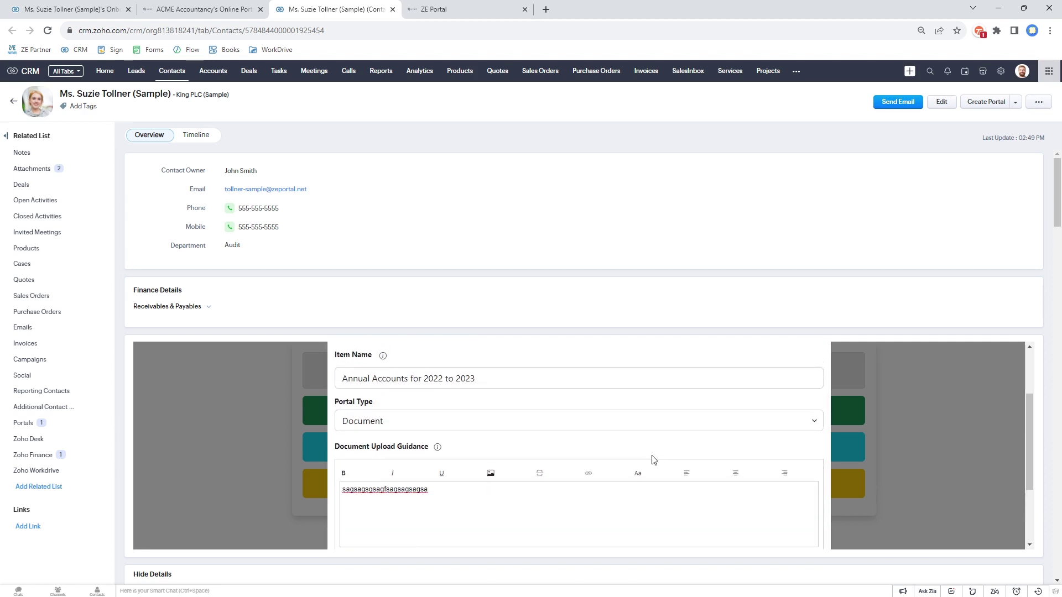
{"action": "left_click", "coordinate": [441, 379]}
{"action": "left_click_drag", "start_coordinate": [438, 379], "coordinate": [477, 379]}
{"action": "scroll", "coordinate": [737, 487], "scroll_direction": "down", "scroll_amount": 2}
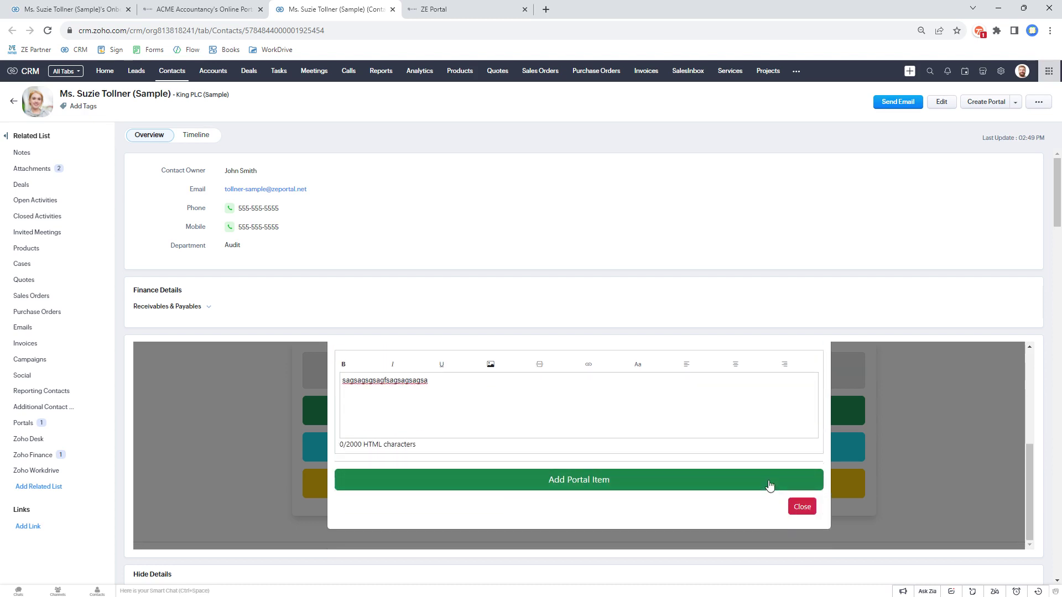
{"action": "left_click", "coordinate": [761, 485]}
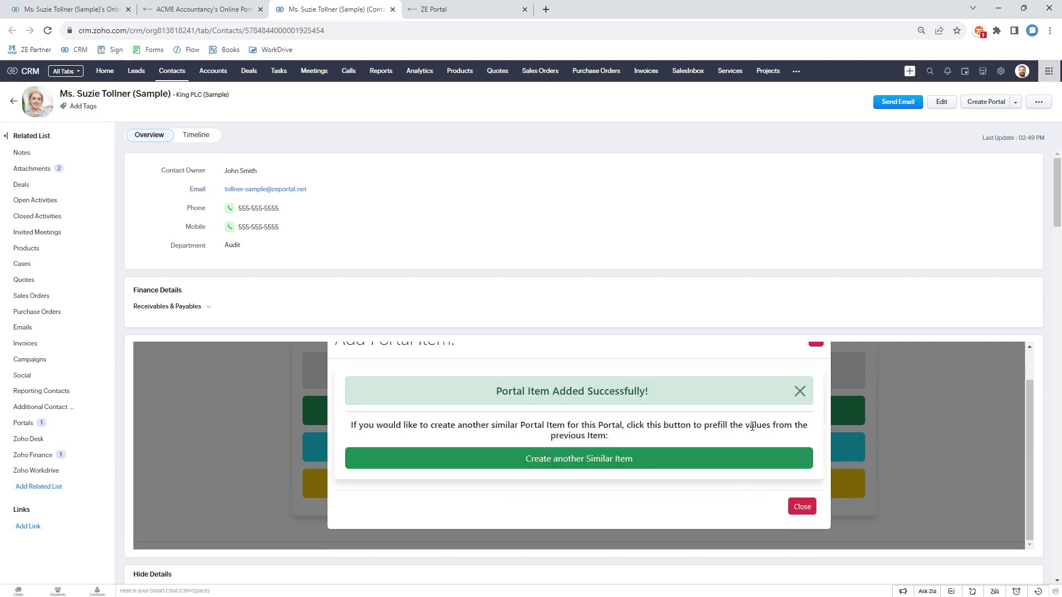
{"action": "left_click", "coordinate": [802, 506]}
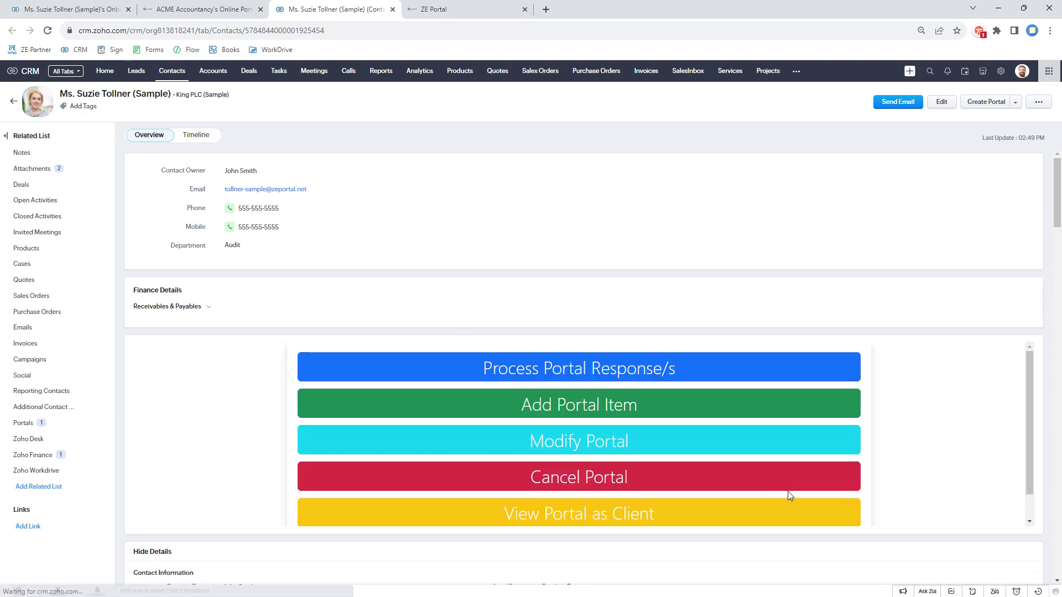
{"action": "scroll", "coordinate": [568, 284], "scroll_direction": "down", "scroll_amount": 4}
{"action": "scroll", "coordinate": [639, 282], "scroll_direction": "up", "scroll_amount": 2}
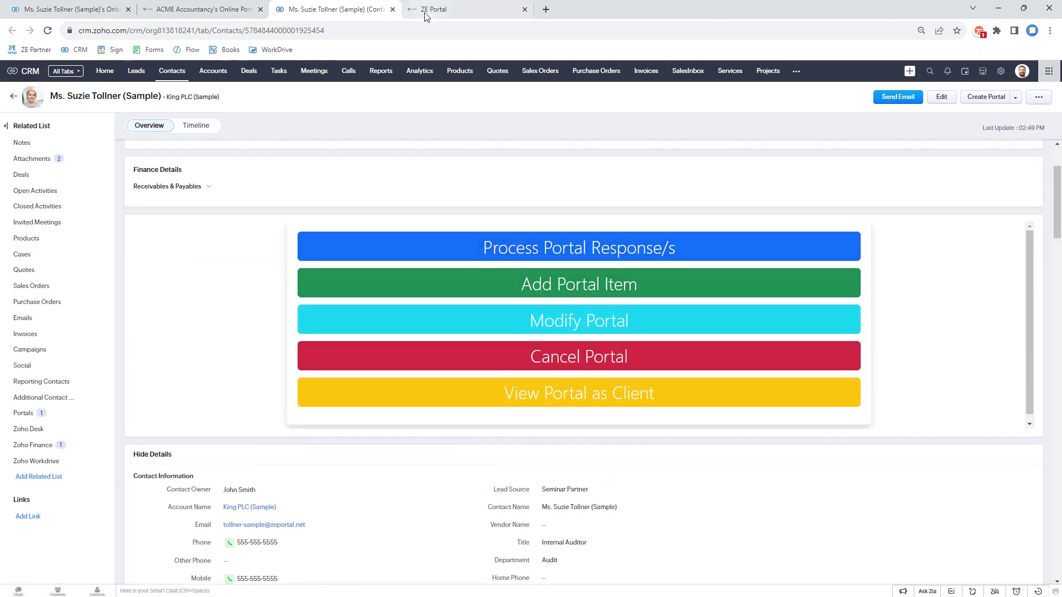
{"action": "scroll", "coordinate": [559, 371], "scroll_direction": "down", "scroll_amount": 1}
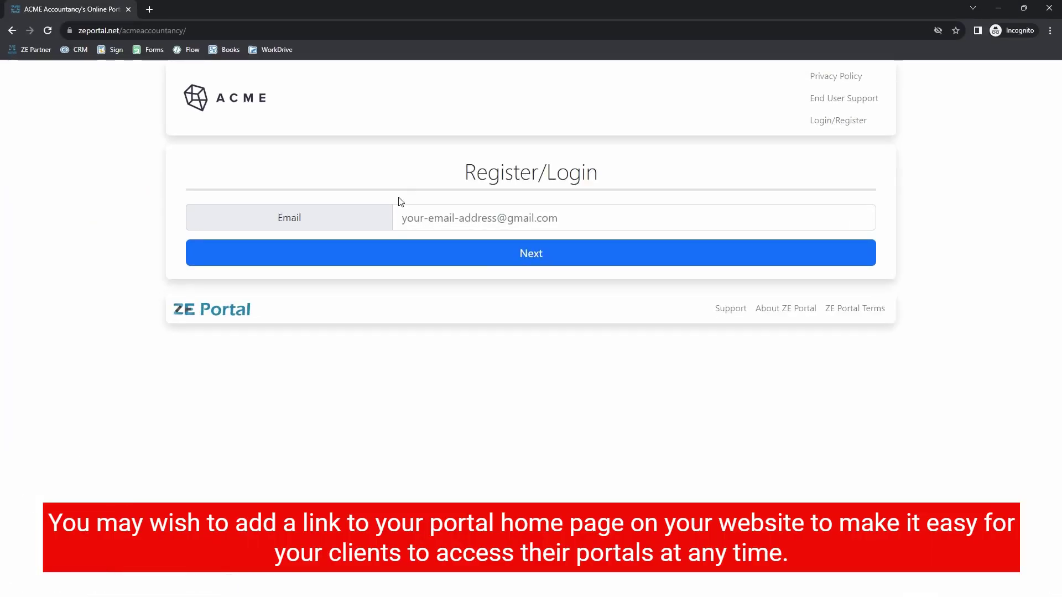
Step: Sign in to the client portal with the client's e-mail address and account password
{"action": "left_click", "coordinate": [409, 217]}
{"action": "key", "text": "ctrl+v"}
{"action": "left_click", "coordinate": [474, 260]}
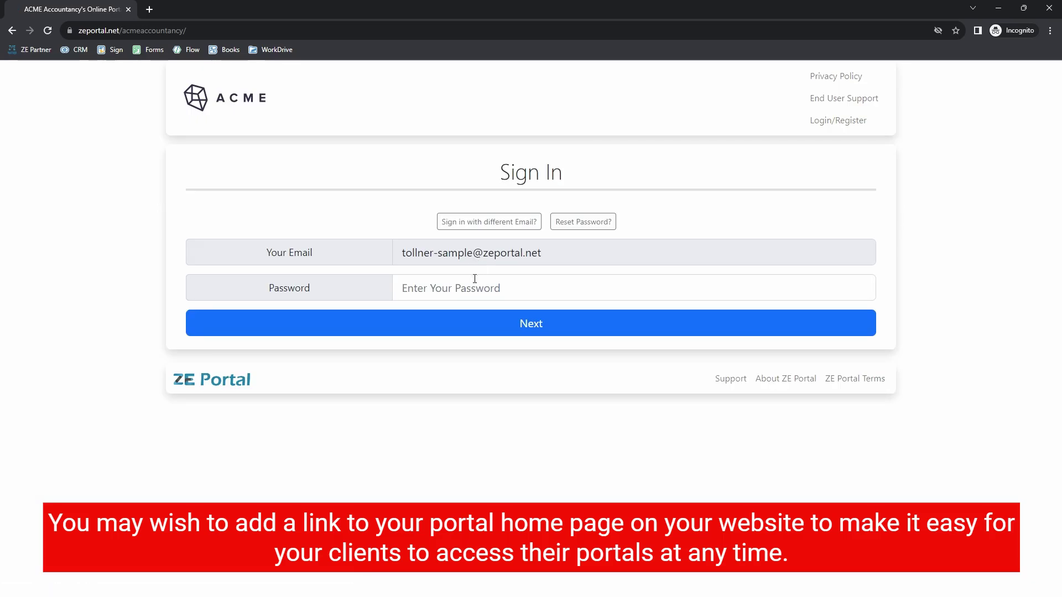
{"action": "left_click", "coordinate": [492, 288]}
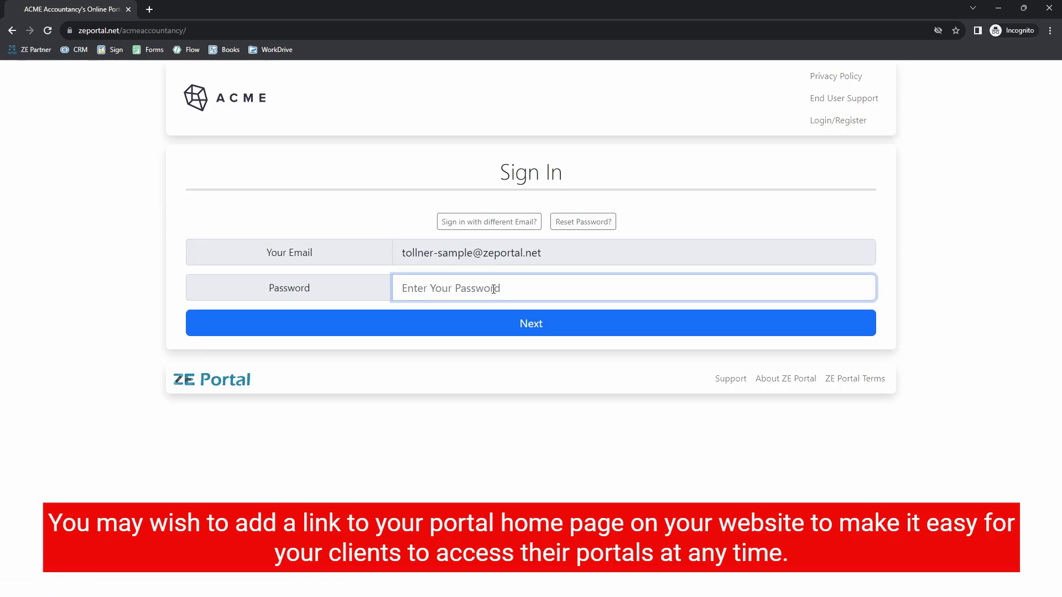
{"action": "type", "text": "•••"}
{"action": "left_click", "coordinate": [588, 334]}
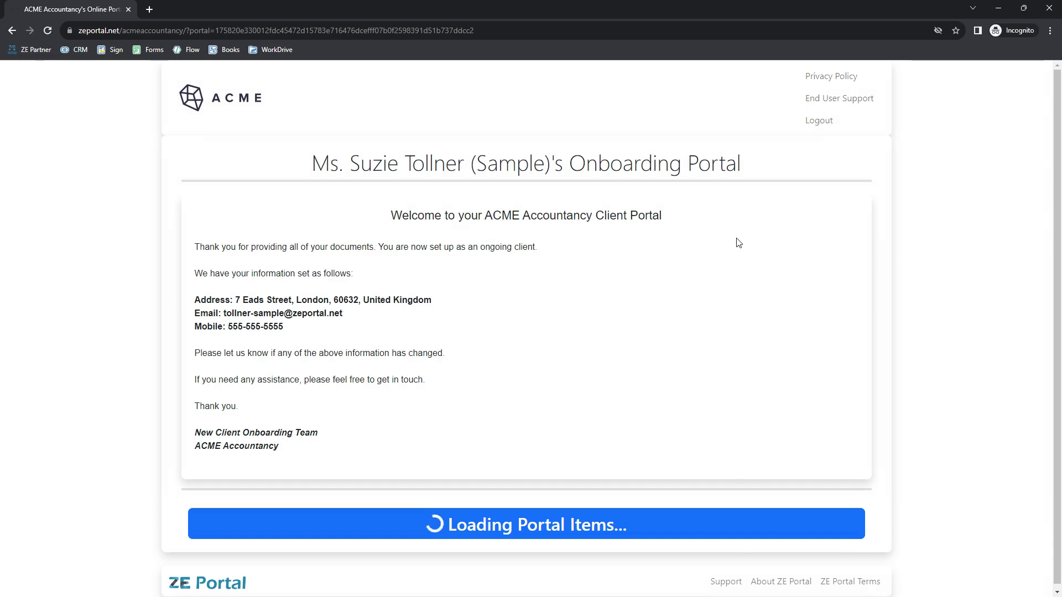
Step: Scroll to Action Required and open the Acme Accountancy SalesIQ chat panel
{"action": "scroll", "coordinate": [738, 243], "scroll_direction": "down", "scroll_amount": 6}
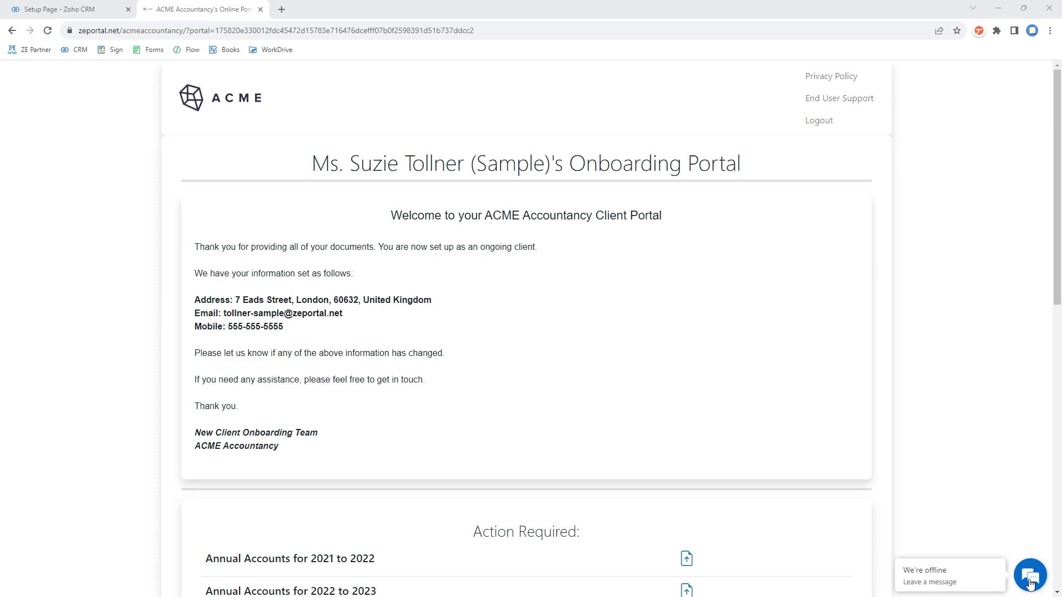
{"action": "left_click", "coordinate": [1029, 577]}
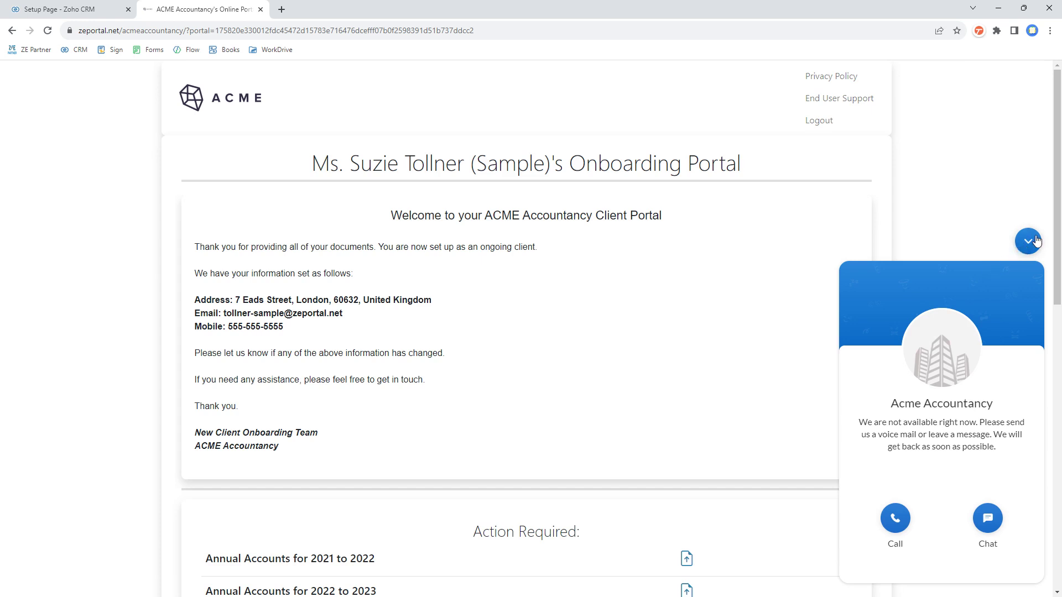
Step: Collapse the chat panel, reload the client portal page, and reopen the chat panel
{"action": "left_click", "coordinate": [1026, 243]}
{"action": "right_click", "coordinate": [139, 101]}
{"action": "left_click", "coordinate": [167, 135]}
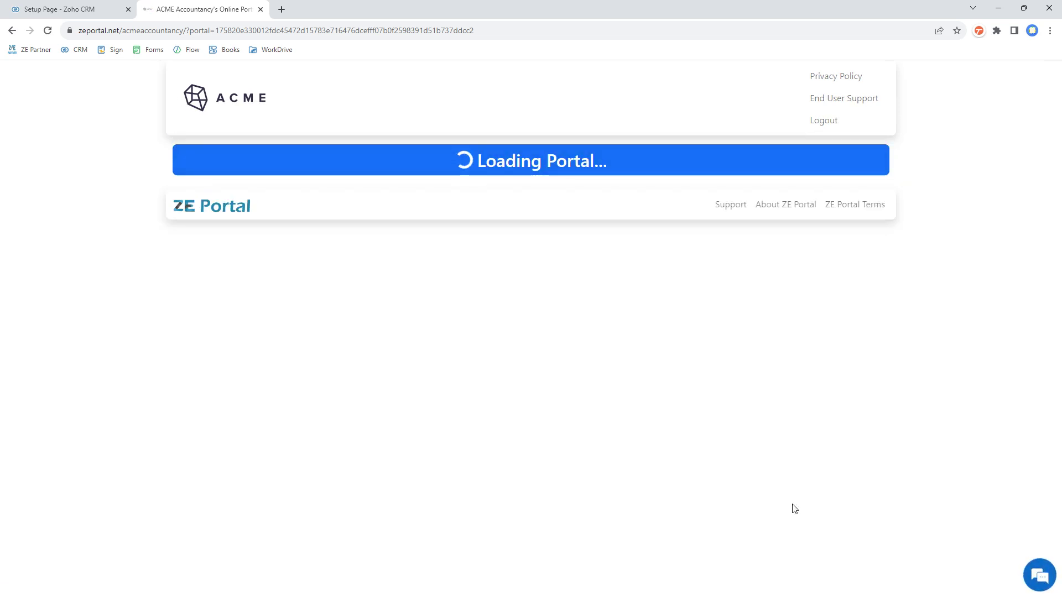
{"action": "left_click", "coordinate": [1028, 567]}
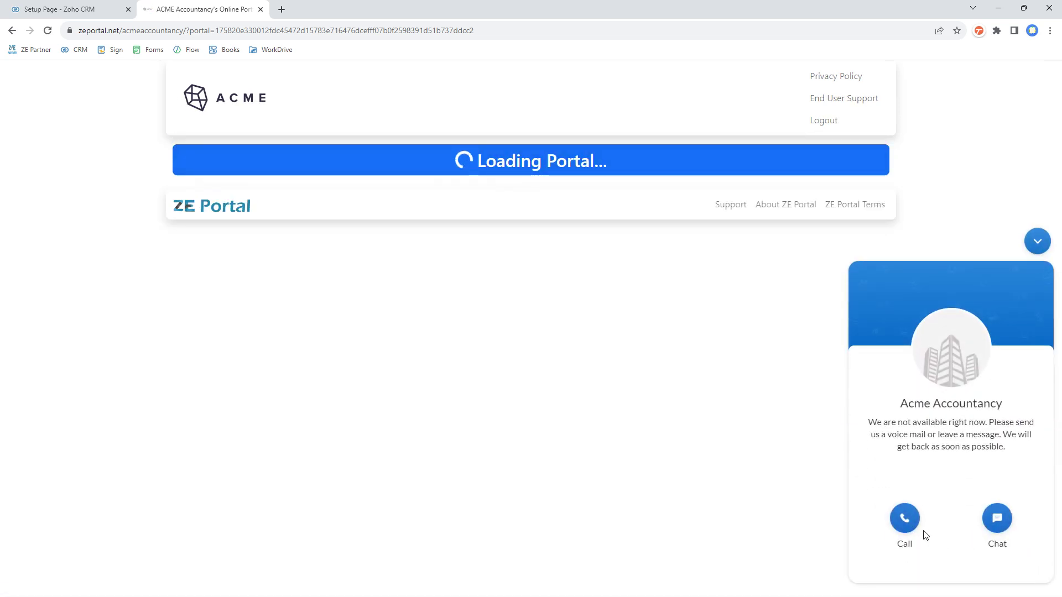